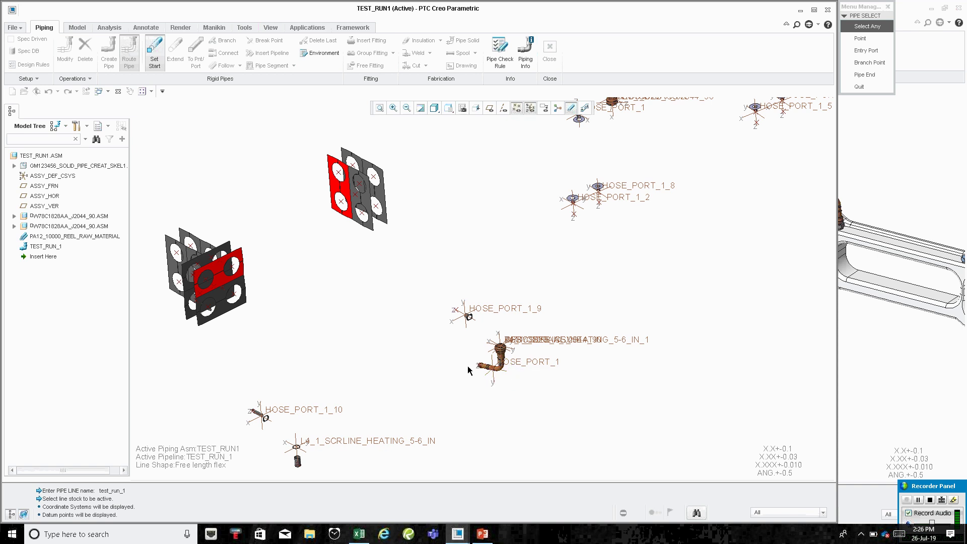
Set the start of pipeline TEST_RUN_1 at HOSE_PORT_1 on the brown elbow fitting.
{"action": "scroll", "coordinate": [469, 367], "scroll_direction": "down", "scroll_amount": 3}
{"action": "scroll", "coordinate": [539, 371], "scroll_direction": "down", "scroll_amount": 2}
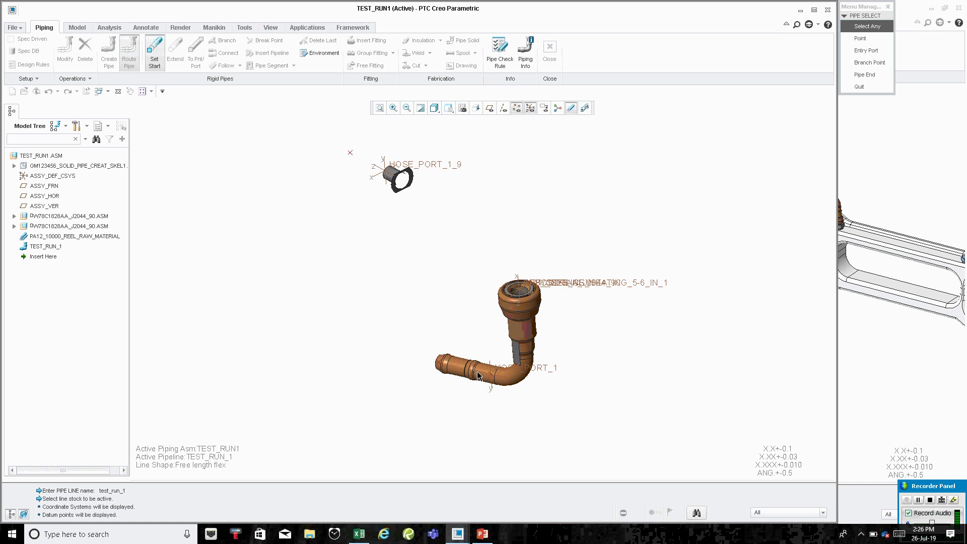
{"action": "left_click", "coordinate": [533, 366]}
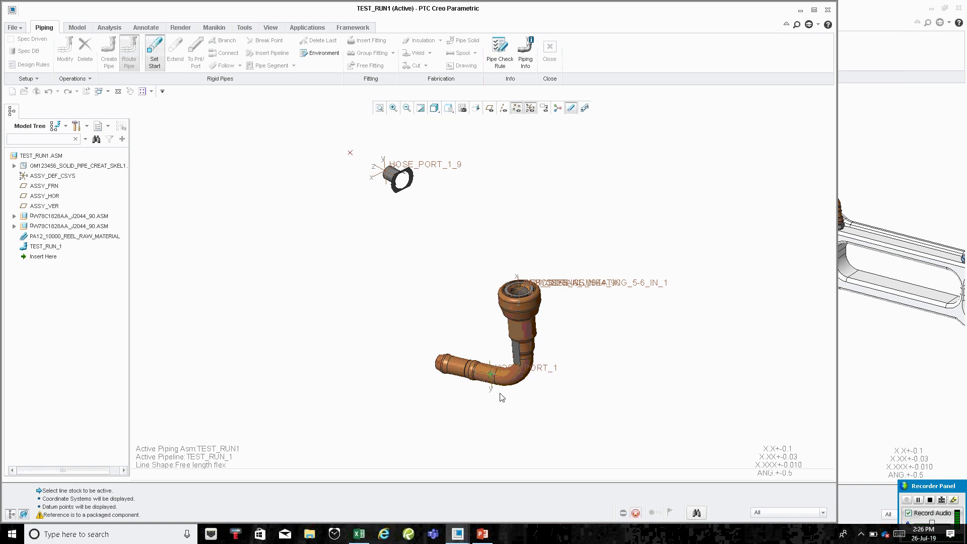
{"action": "scroll", "coordinate": [361, 263], "scroll_direction": "up", "scroll_amount": 6}
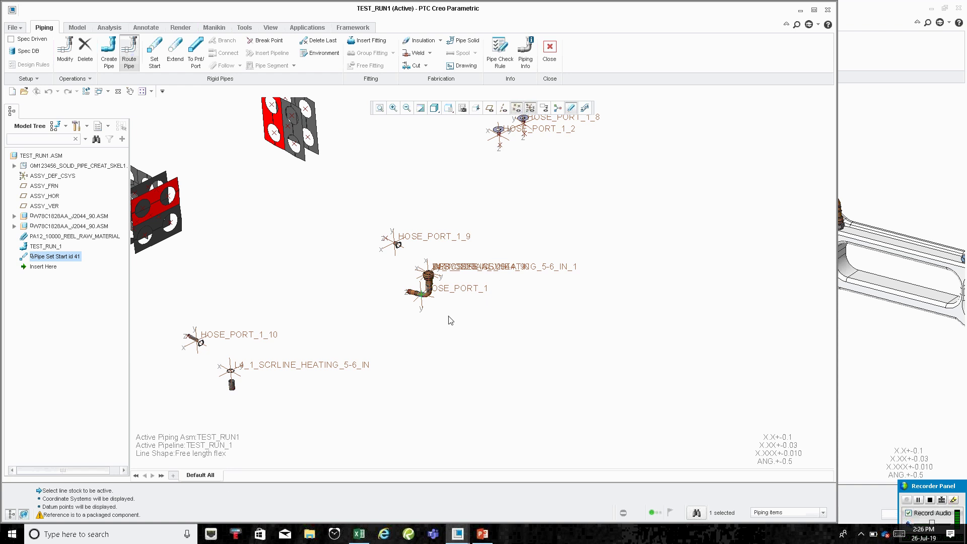
Set the piping environment's line shape to Straight.
{"action": "scroll", "coordinate": [414, 301], "scroll_direction": "down", "scroll_amount": 6}
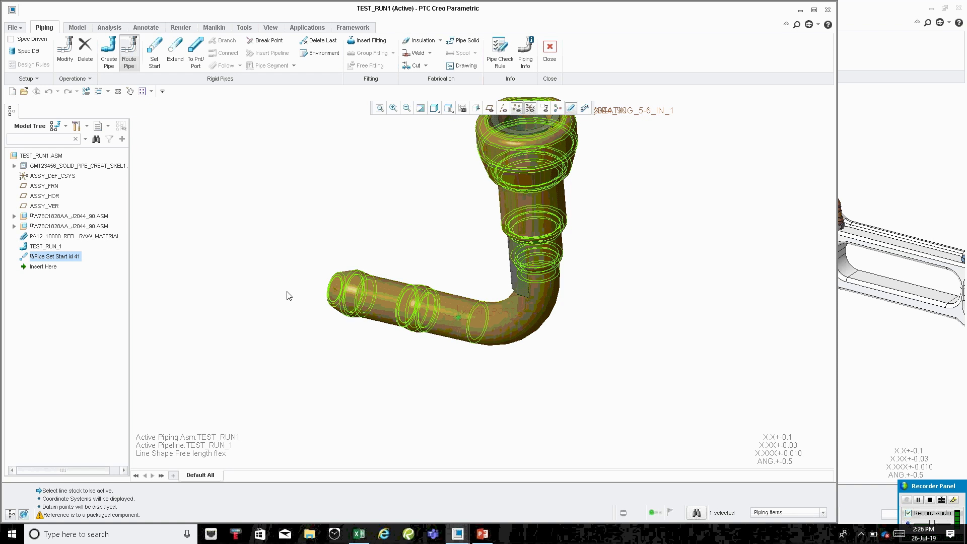
{"action": "left_click", "coordinate": [318, 52]}
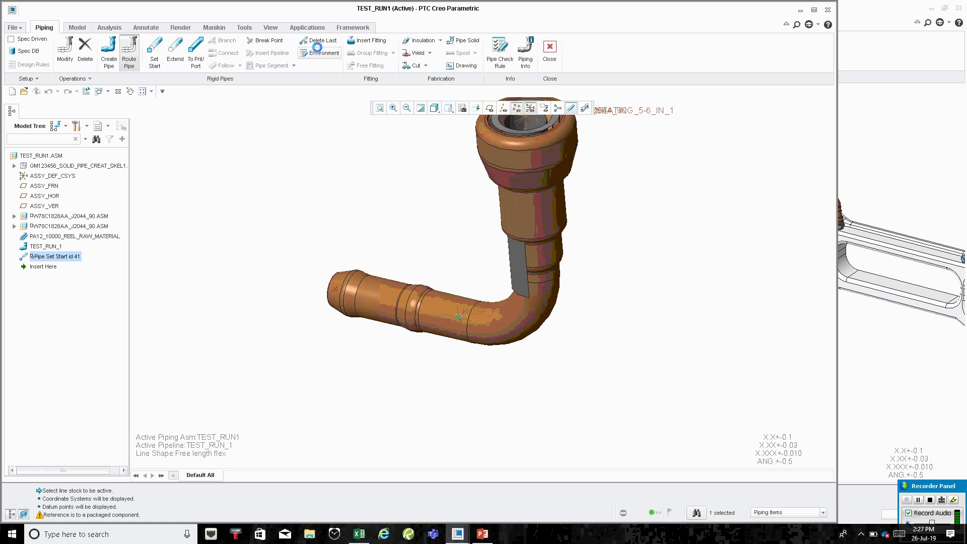
{"action": "left_click", "coordinate": [917, 136]}
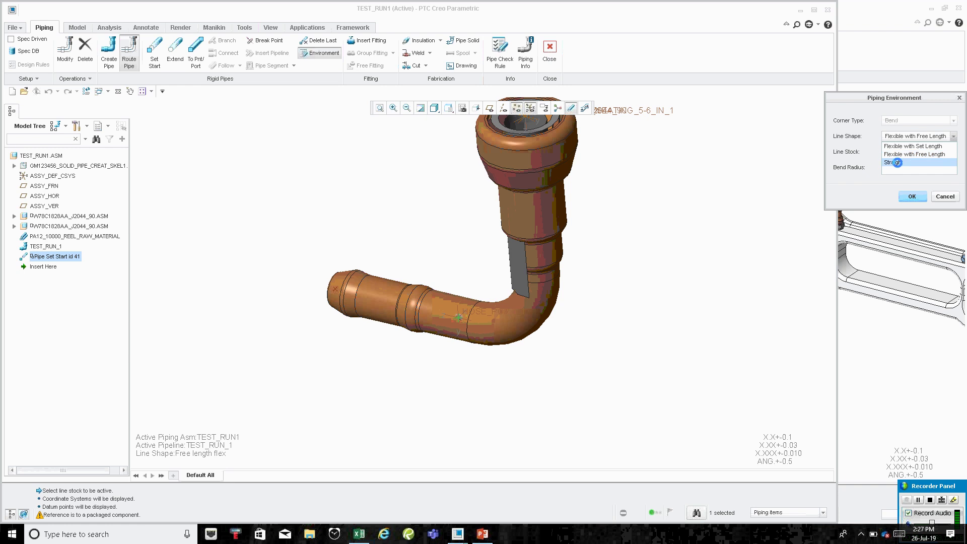
{"action": "left_click", "coordinate": [896, 162]}
{"action": "left_click", "coordinate": [912, 196]}
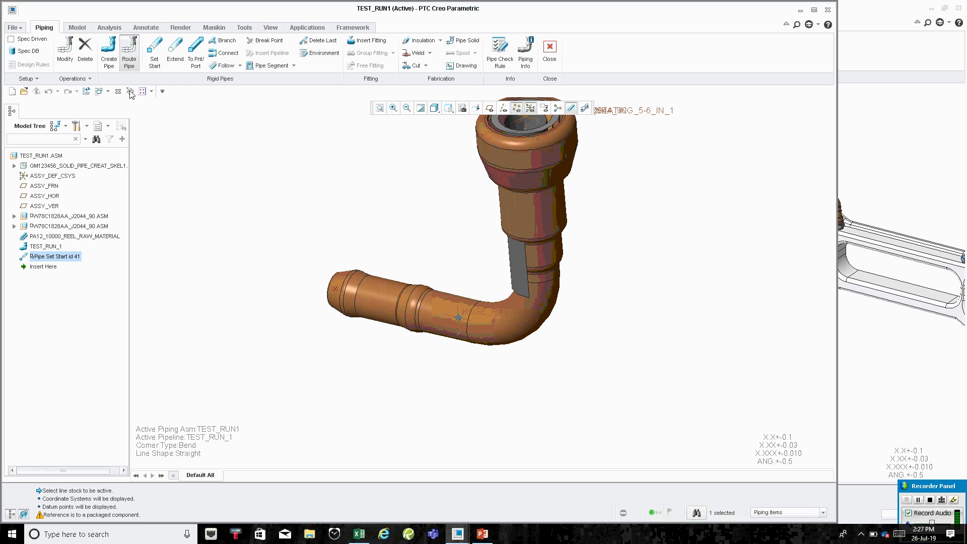
Route a straight pipe segment from the start port to the datum point at the elbow fitting's barbed end.
{"action": "left_click", "coordinate": [196, 55]}
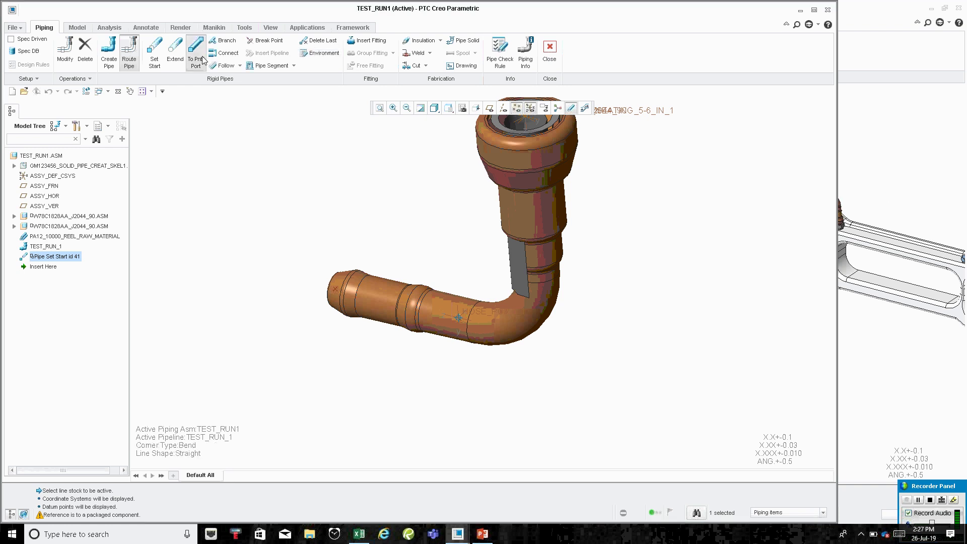
{"action": "left_click", "coordinate": [333, 284]}
{"action": "middle_click", "coordinate": [334, 195]}
{"action": "scroll", "coordinate": [530, 220], "scroll_direction": "up", "scroll_amount": 5}
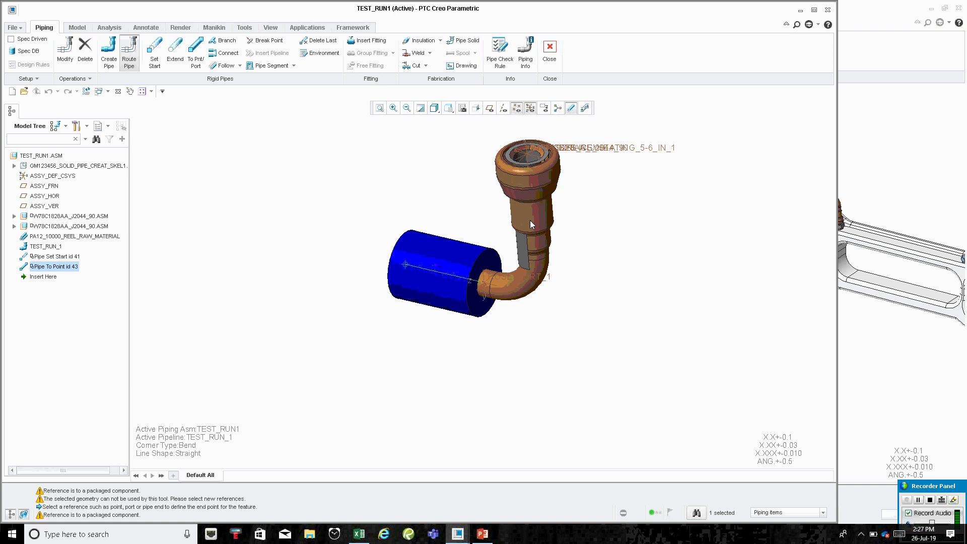
Change the piping line shape to Flexible with Free Length.
{"action": "scroll", "coordinate": [472, 234], "scroll_direction": "up", "scroll_amount": 4}
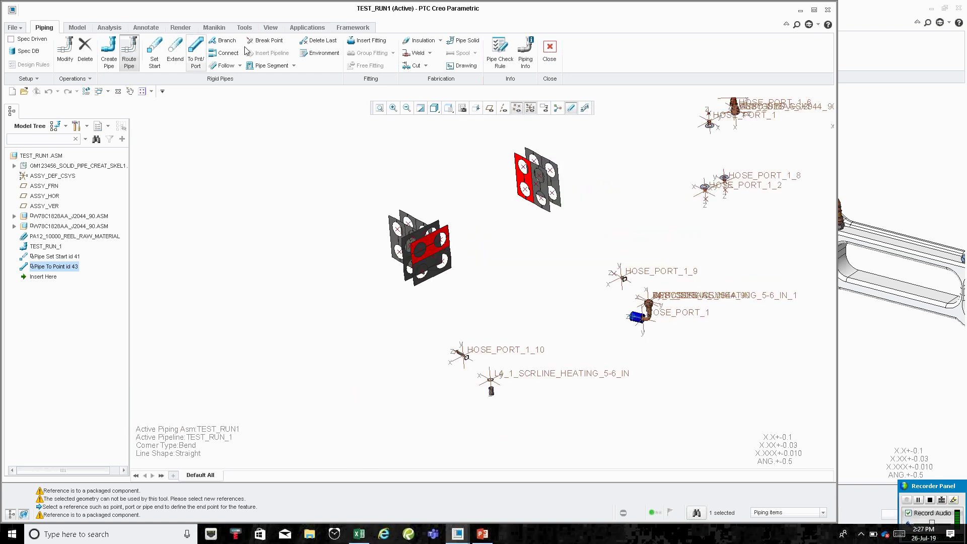
{"action": "left_click", "coordinate": [324, 53]}
{"action": "left_click", "coordinate": [909, 136]}
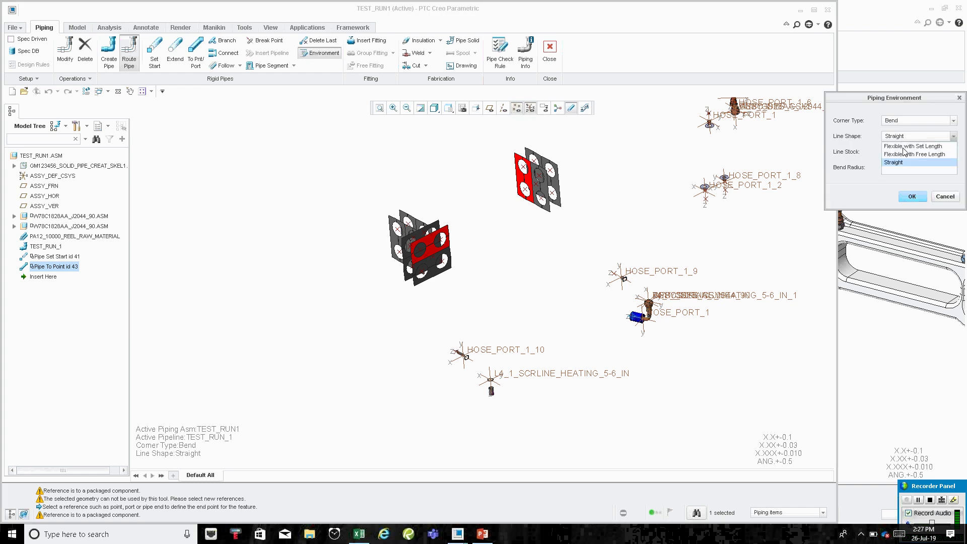
{"action": "left_click", "coordinate": [907, 155]}
{"action": "left_click", "coordinate": [912, 196]}
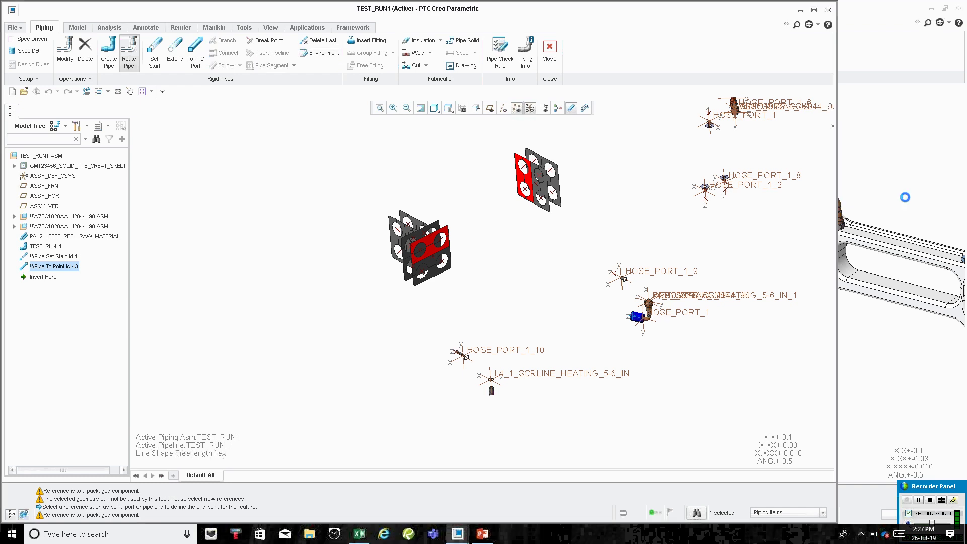
Route a flexible pipe segment from the elbow's end to the near alignment point in a hole of the first clip's red plate.
{"action": "left_click", "coordinate": [196, 50]}
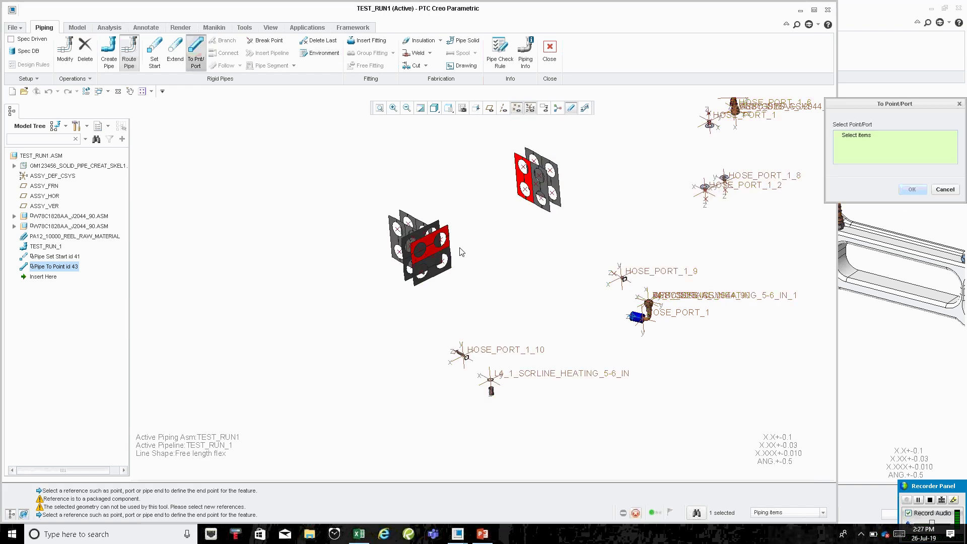
{"action": "middle_click_drag", "start_coordinate": [424, 264], "coordinate": [394, 265]}
{"action": "scroll", "coordinate": [289, 242], "scroll_direction": "down", "scroll_amount": 2}
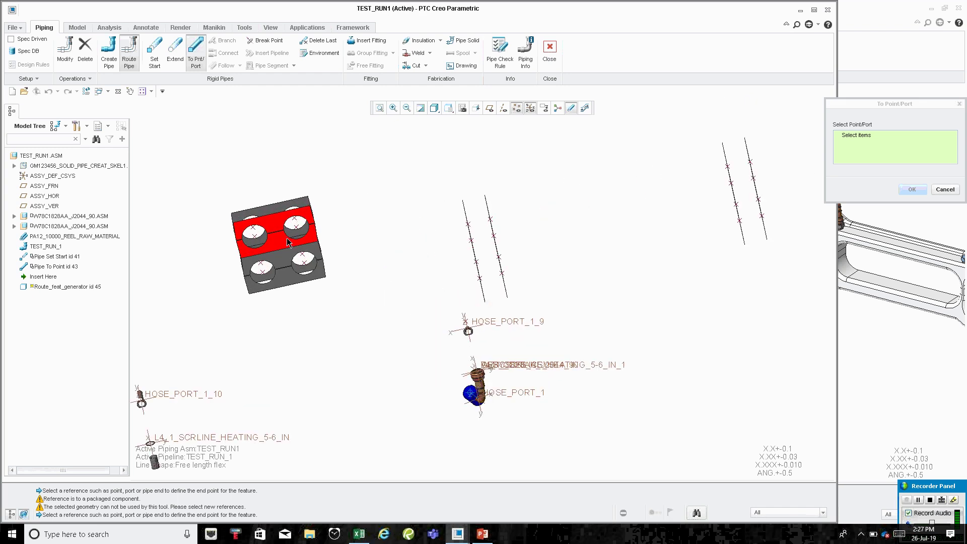
{"action": "left_click", "coordinate": [294, 231]}
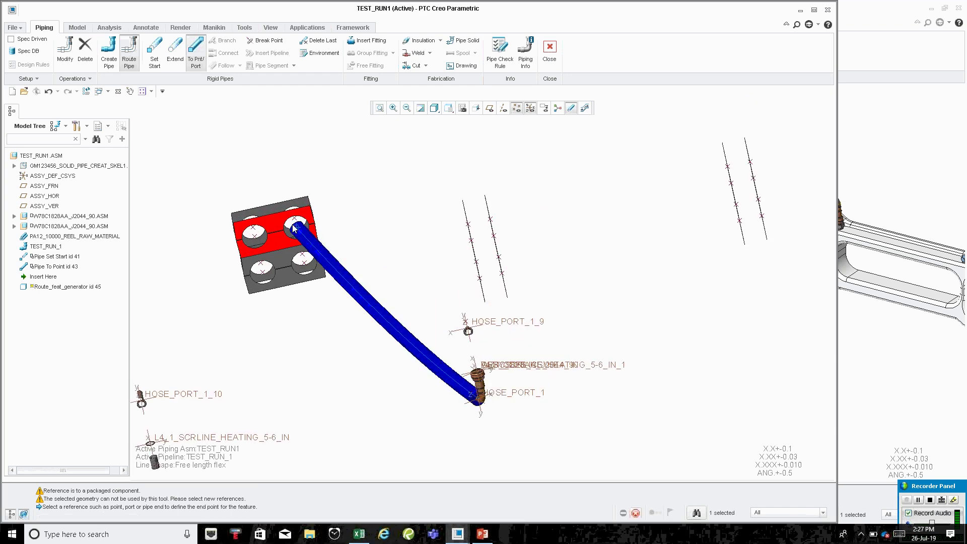
Switch the piping line shape back to Straight for the run through the first clip.
{"action": "left_click", "coordinate": [320, 53]}
{"action": "left_click", "coordinate": [899, 136]}
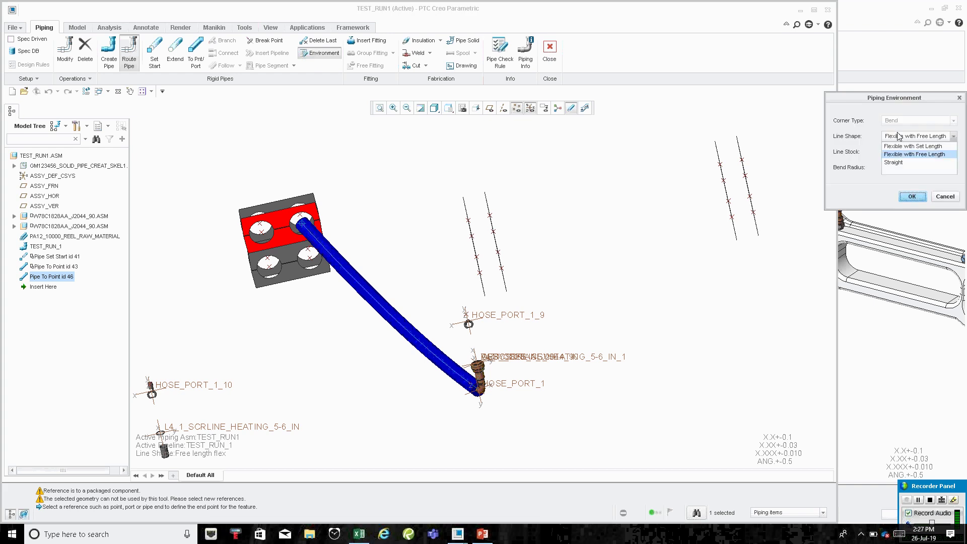
{"action": "left_click", "coordinate": [889, 162]}
{"action": "left_click", "coordinate": [912, 196]}
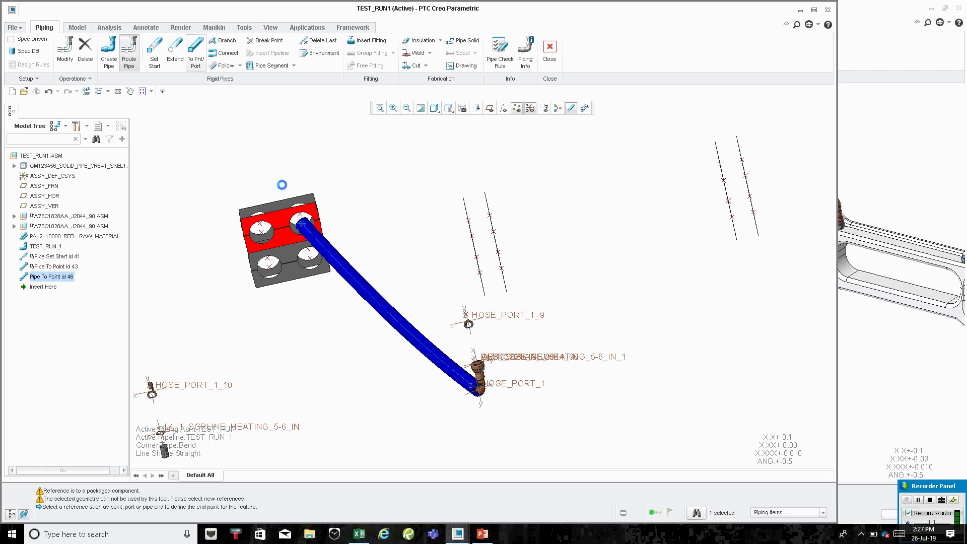
Route a straight pipe segment through the first clip's hole to the alignment point on its opposite side.
{"action": "left_click", "coordinate": [299, 220]}
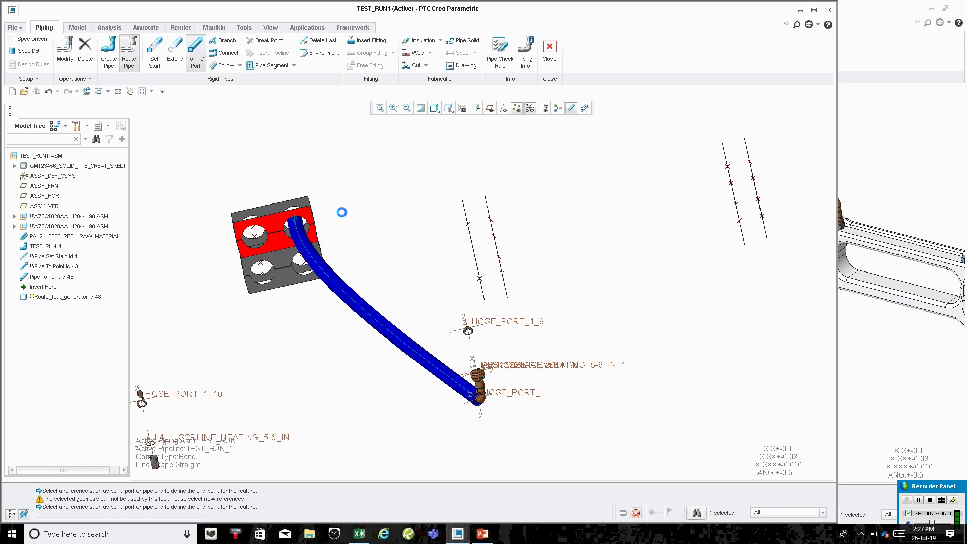
{"action": "scroll", "coordinate": [341, 210], "scroll_direction": "down", "scroll_amount": 5}
{"action": "middle_click_drag", "start_coordinate": [341, 209], "coordinate": [281, 280]}
{"action": "scroll", "coordinate": [382, 276], "scroll_direction": "up", "scroll_amount": 5}
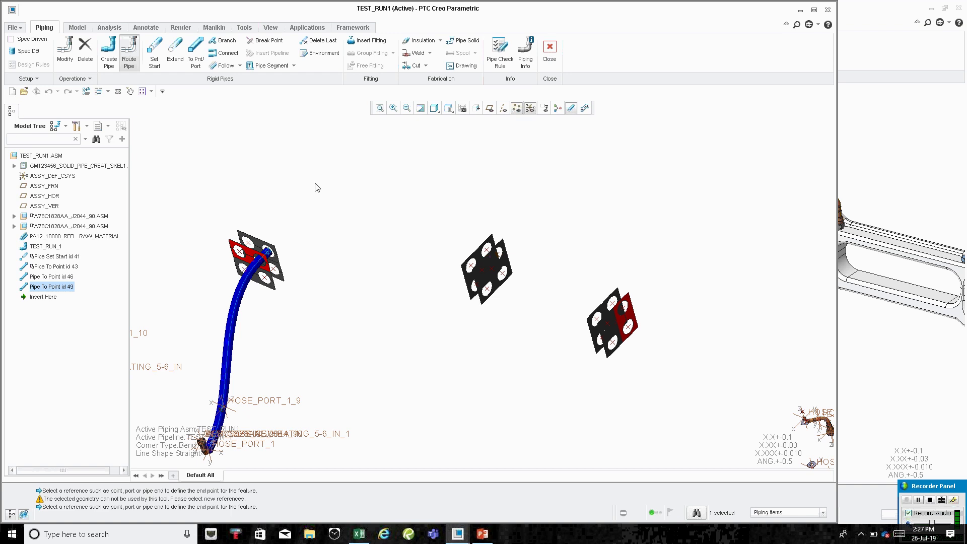
Set the line shape to Flexible with Free Length and route the pipe to the near alignment point of the second clip.
{"action": "left_click", "coordinate": [321, 52]}
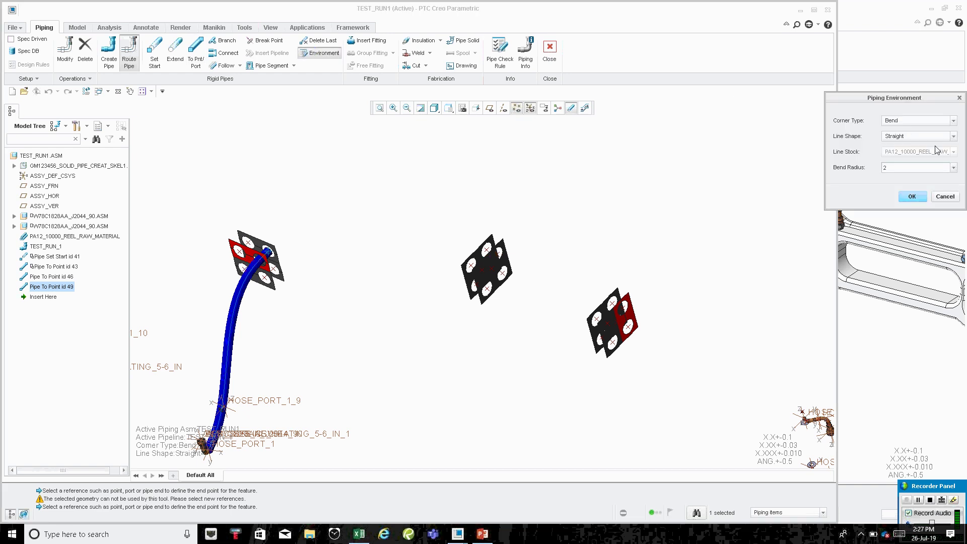
{"action": "left_click", "coordinate": [916, 141]}
{"action": "left_click", "coordinate": [917, 155]}
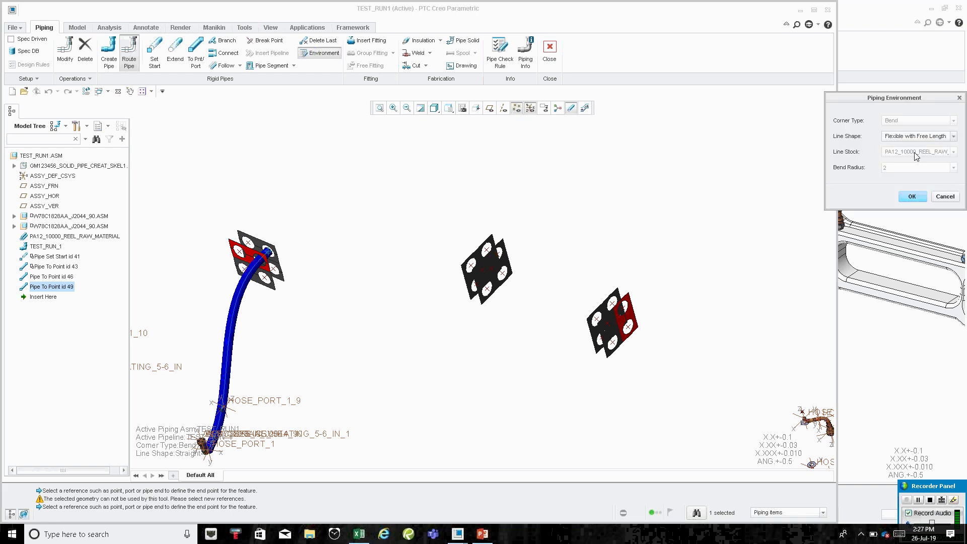
{"action": "key", "text": "Return"}
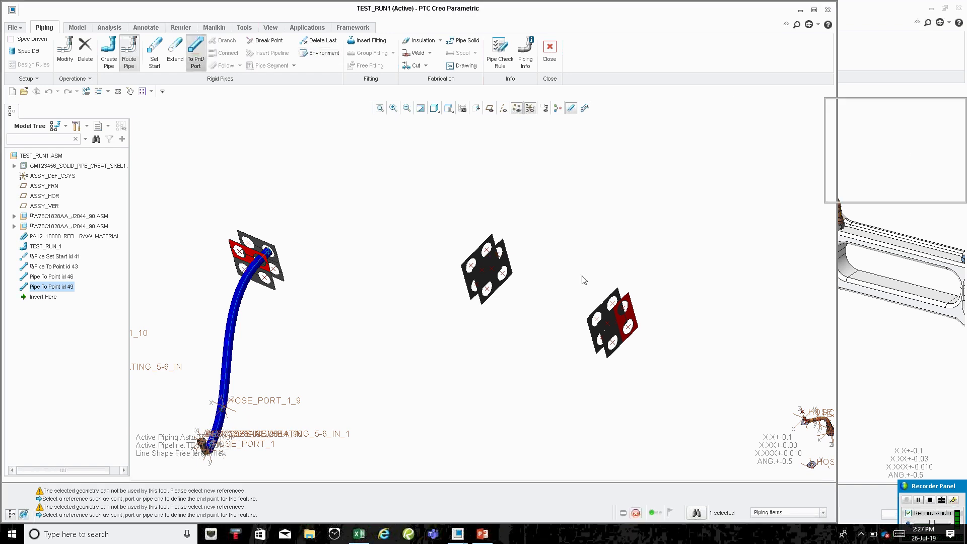
{"action": "left_click", "coordinate": [471, 276]}
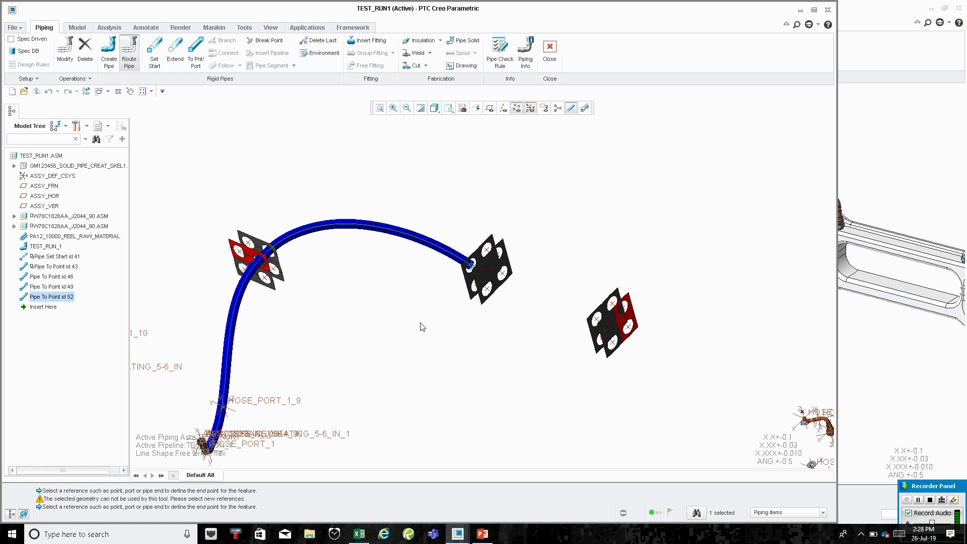
Set the line shape to Straight and route the pipe through the second clip to its far alignment point.
{"action": "middle_click", "coordinate": [192, 449]}
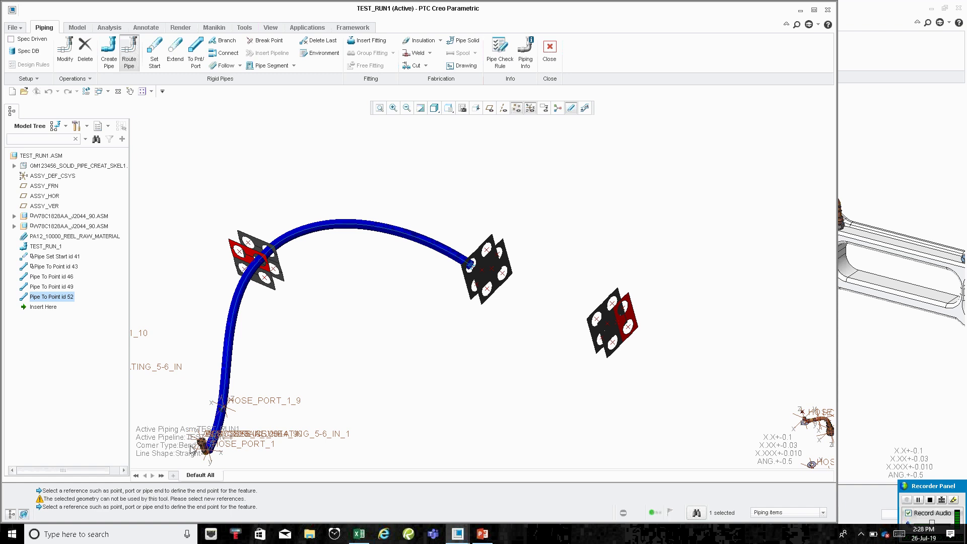
{"action": "middle_click_drag", "start_coordinate": [271, 343], "coordinate": [139, 470]}
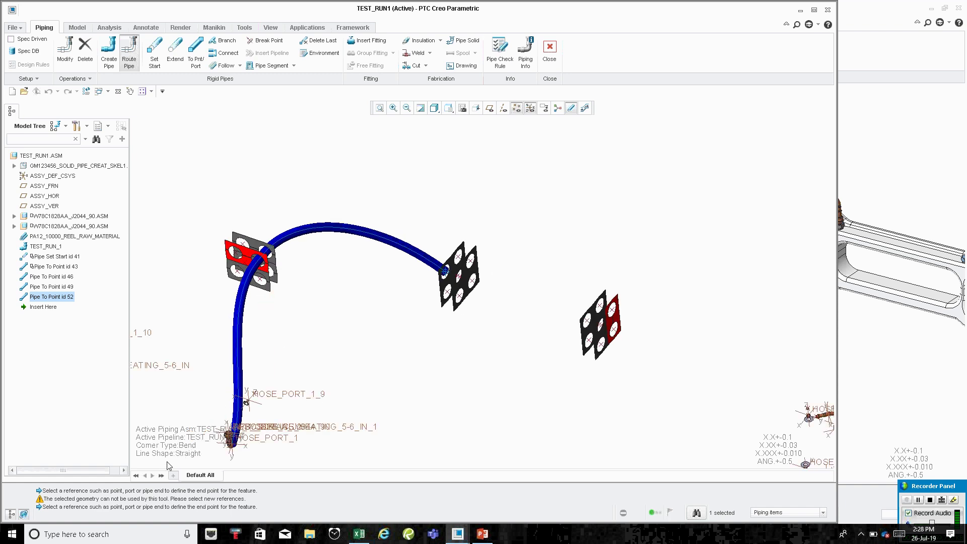
{"action": "left_click", "coordinate": [200, 63]}
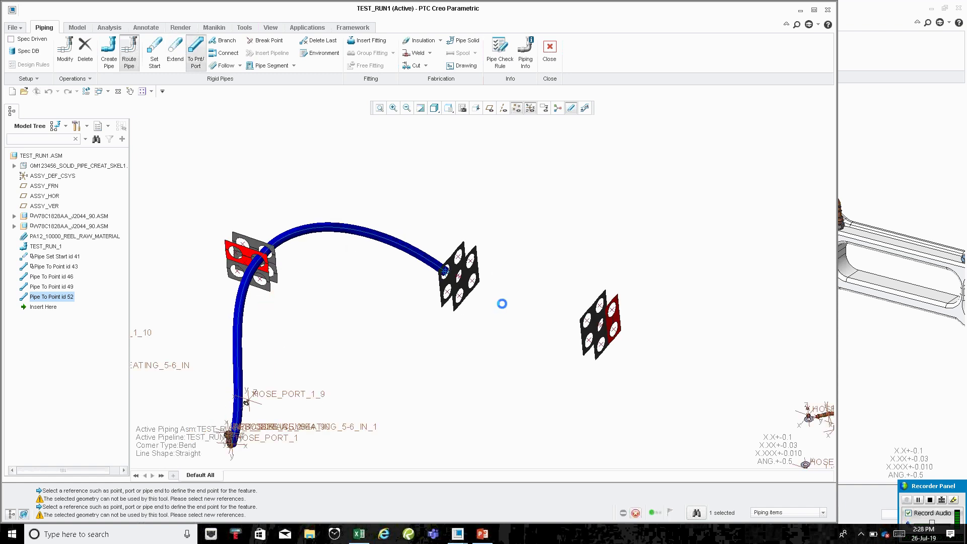
{"action": "middle_click_drag", "start_coordinate": [501, 302], "coordinate": [449, 266]}
{"action": "left_click", "coordinate": [456, 280]}
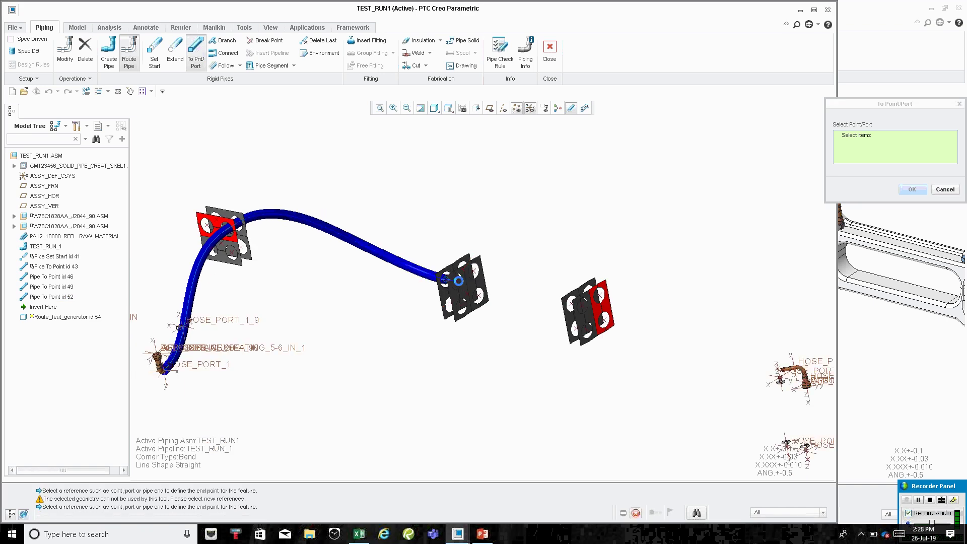
{"action": "middle_click", "coordinate": [553, 232]}
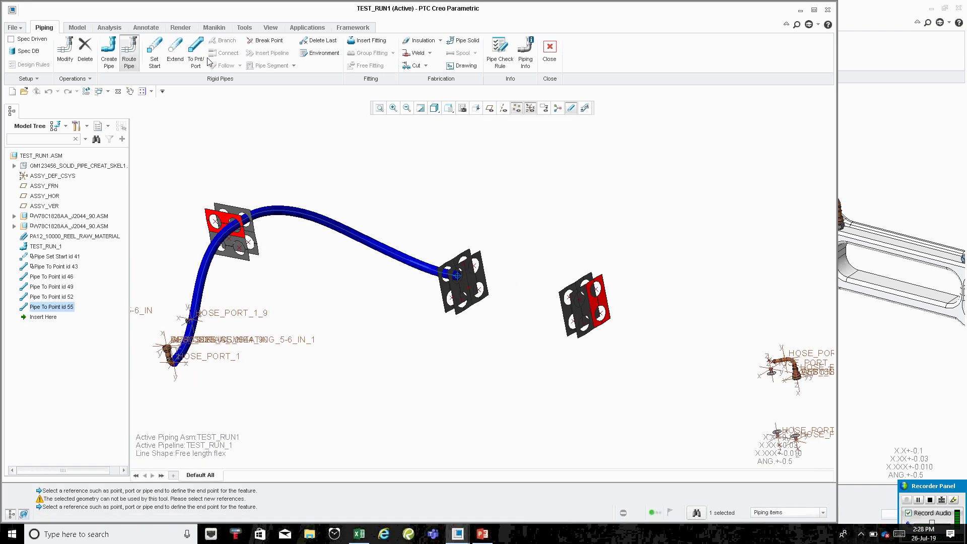
Route a free-length flexible pipe segment from the second clip to the near alignment point of the third clip.
{"action": "left_click", "coordinate": [563, 297]}
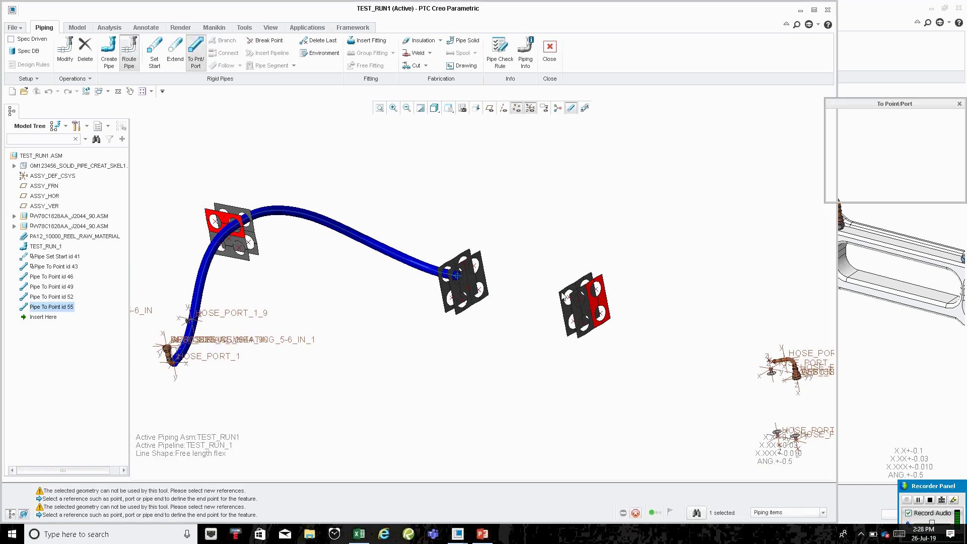
{"action": "left_click", "coordinate": [570, 302]}
{"action": "middle_click", "coordinate": [500, 233]}
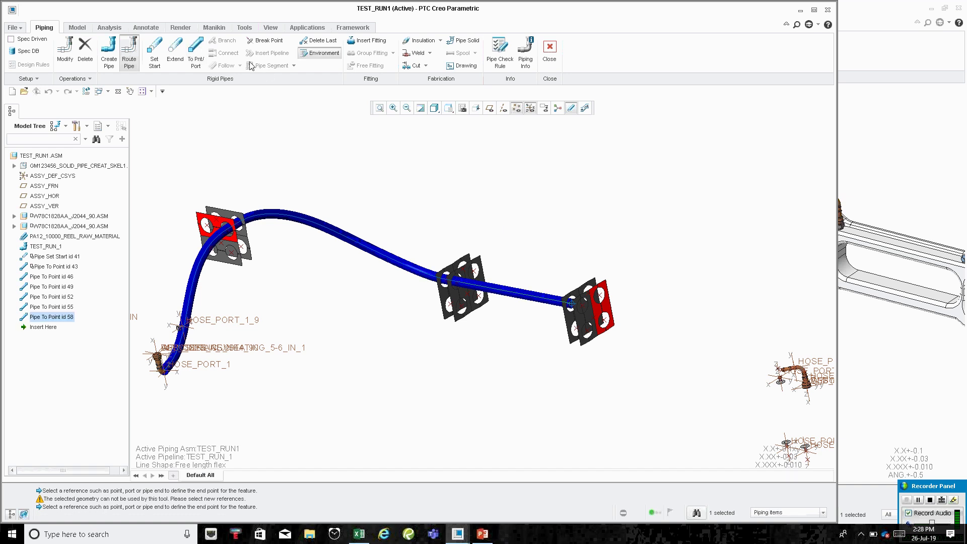
Route a straight pipe segment through the third clip to its far alignment point HOSE_ALIGN_4_5.
{"action": "left_click", "coordinate": [191, 61]}
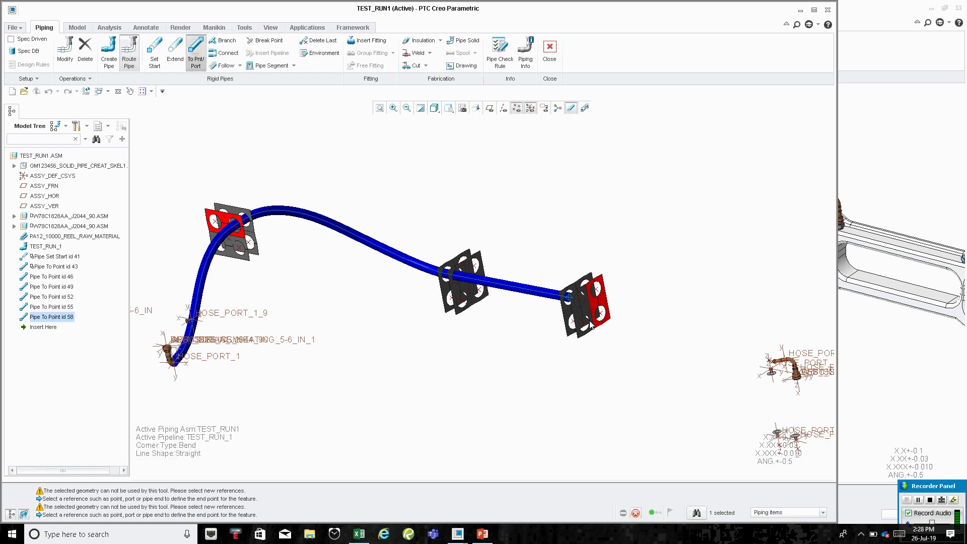
{"action": "left_click", "coordinate": [583, 306]}
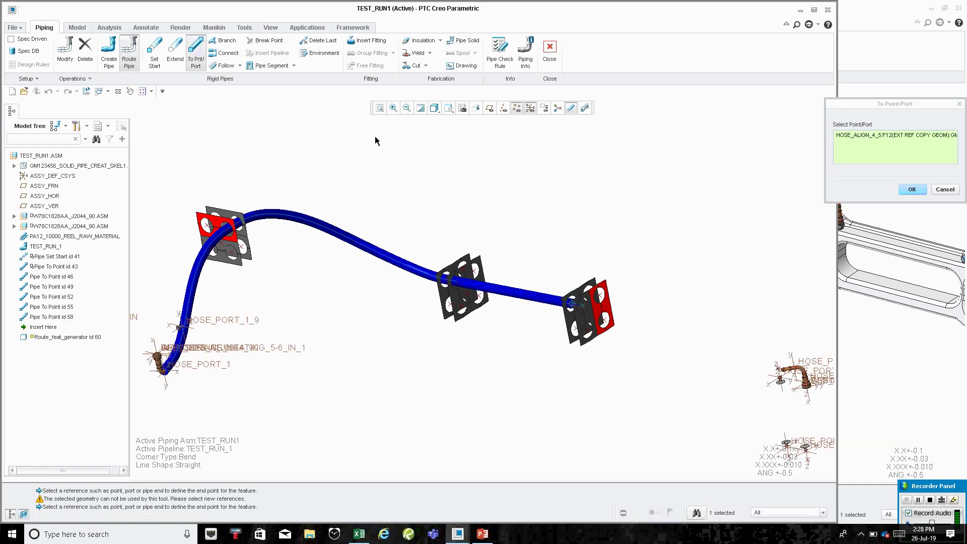
{"action": "middle_click", "coordinate": [375, 136]}
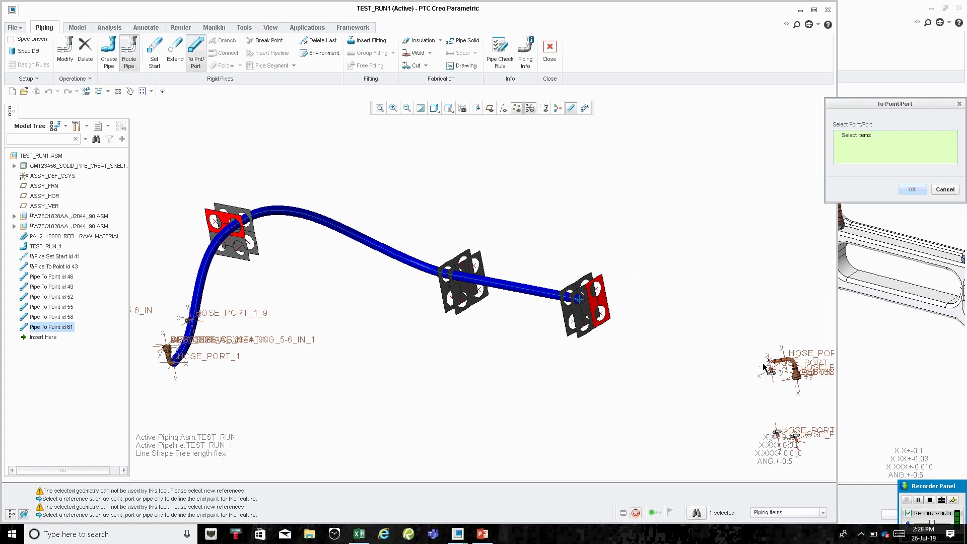
Route a free-length flexible pipe segment from the third clip to the open end of the second elbow fitting.
{"action": "scroll", "coordinate": [807, 359], "scroll_direction": "up", "scroll_amount": 6}
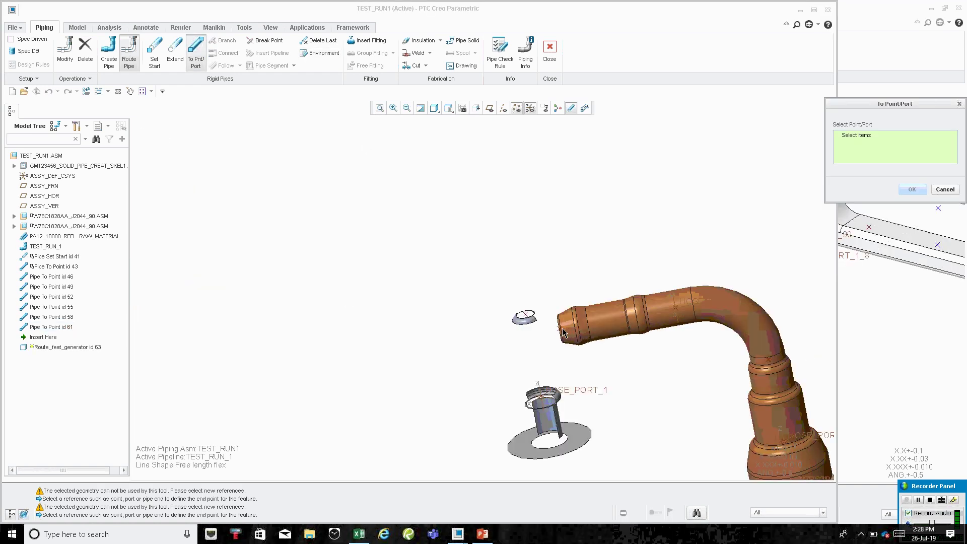
{"action": "left_click", "coordinate": [583, 332]}
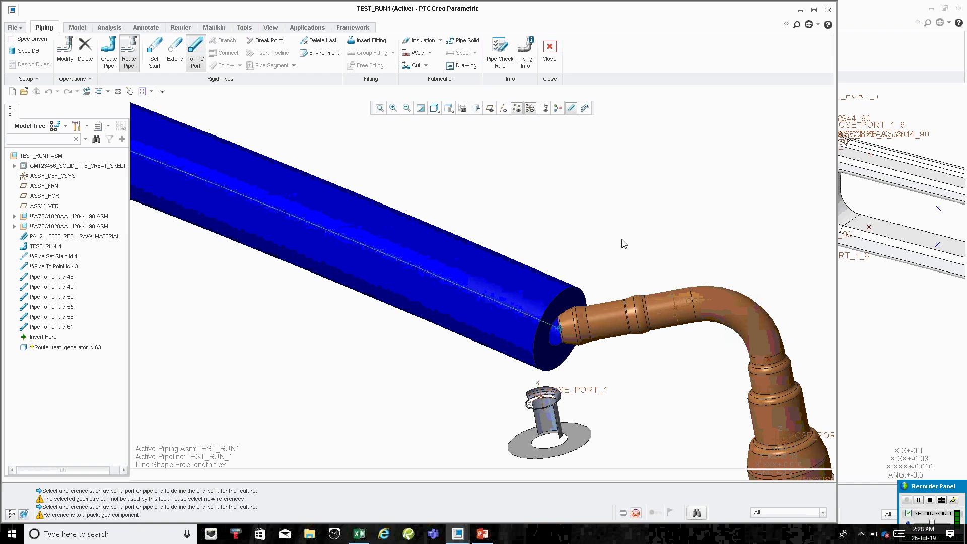
{"action": "scroll", "coordinate": [655, 294], "scroll_direction": "down", "scroll_amount": 6}
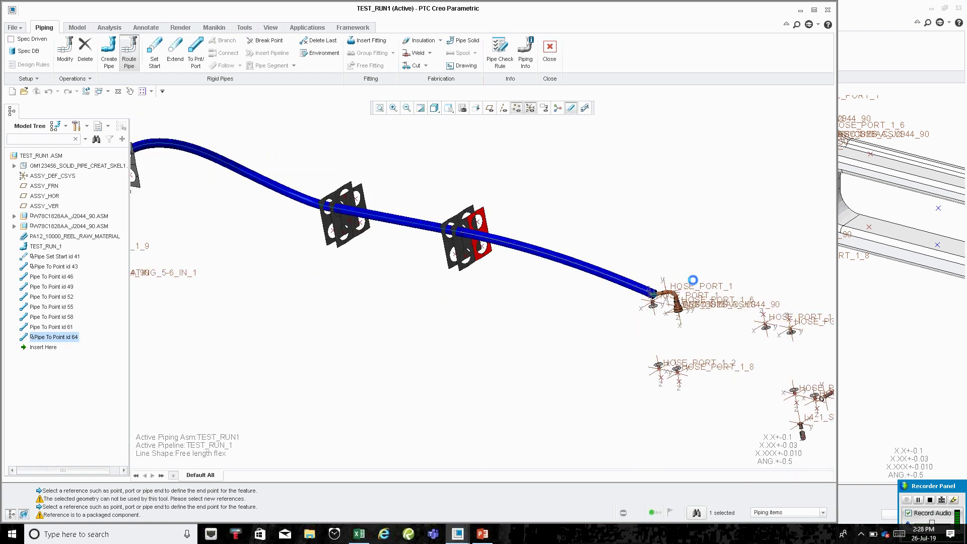
Route a straight pipe segment into the second elbow fitting, ending at its HOSE_PORT_1 coordinate system.
{"action": "scroll", "coordinate": [650, 295], "scroll_direction": "up", "scroll_amount": 2}
{"action": "scroll", "coordinate": [633, 297], "scroll_direction": "up", "scroll_amount": 5}
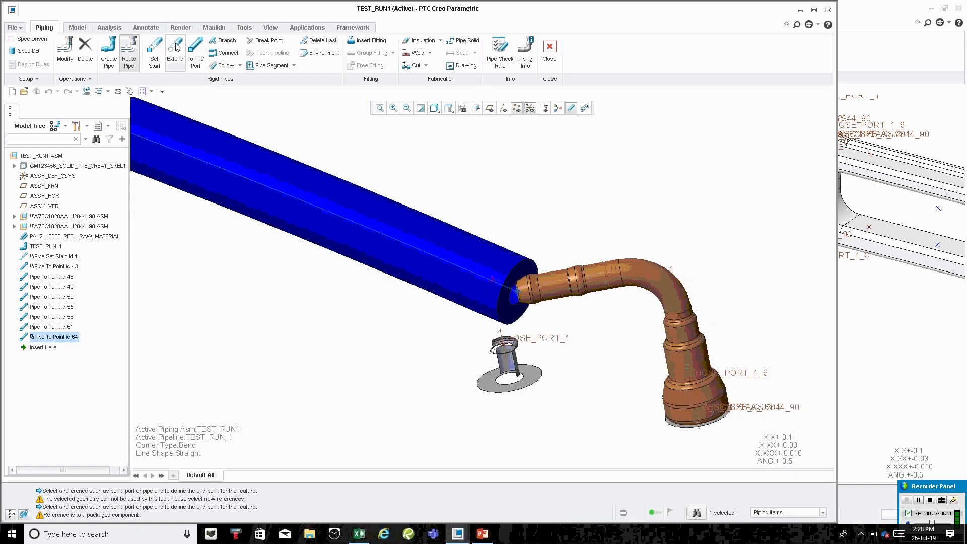
{"action": "left_click", "coordinate": [196, 53]}
{"action": "scroll", "coordinate": [754, 315], "scroll_direction": "down", "scroll_amount": 4}
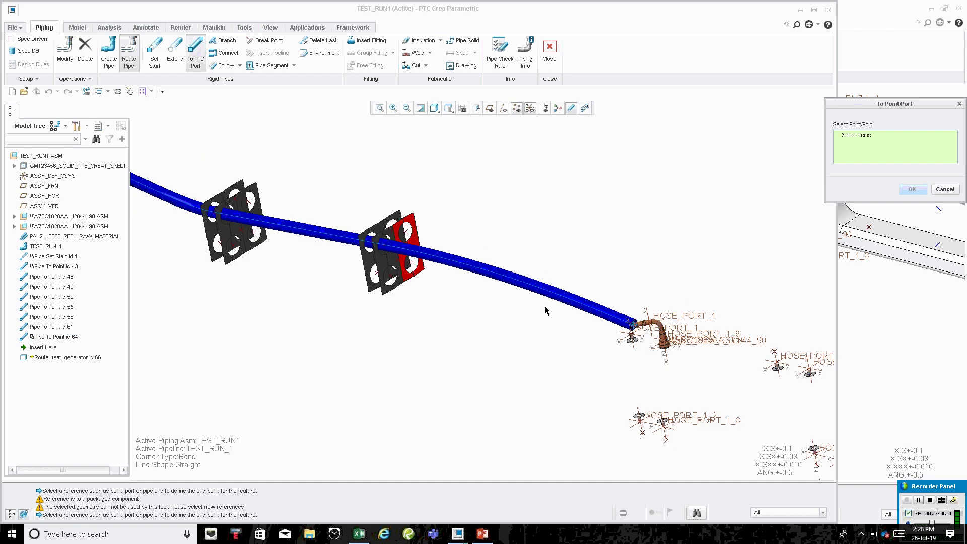
{"action": "middle_click_drag", "start_coordinate": [545, 307], "coordinate": [658, 346]}
{"action": "scroll", "coordinate": [658, 346], "scroll_direction": "up", "scroll_amount": 1}
{"action": "scroll", "coordinate": [650, 343], "scroll_direction": "down", "scroll_amount": 4}
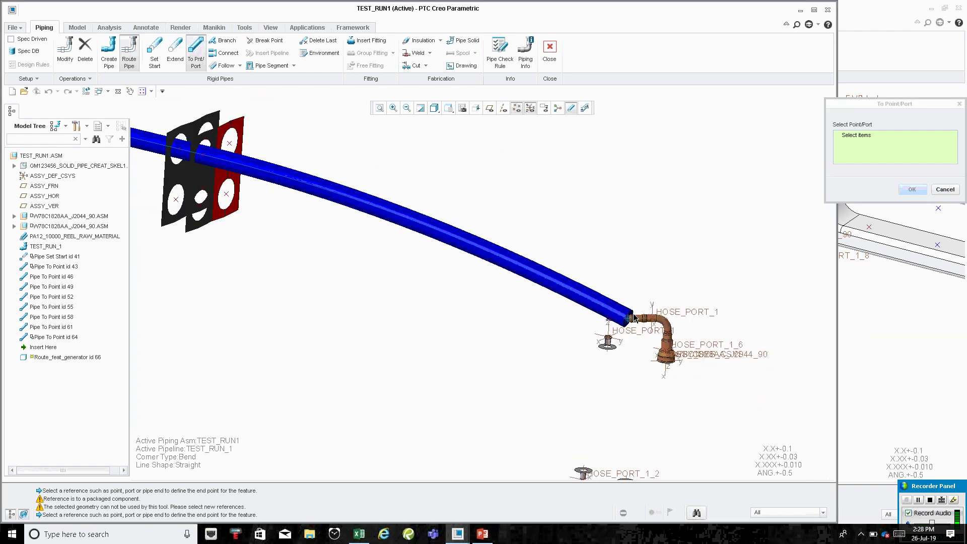
{"action": "scroll", "coordinate": [444, 230], "scroll_direction": "up", "scroll_amount": 2}
{"action": "middle_click_drag", "start_coordinate": [428, 227], "coordinate": [406, 241]}
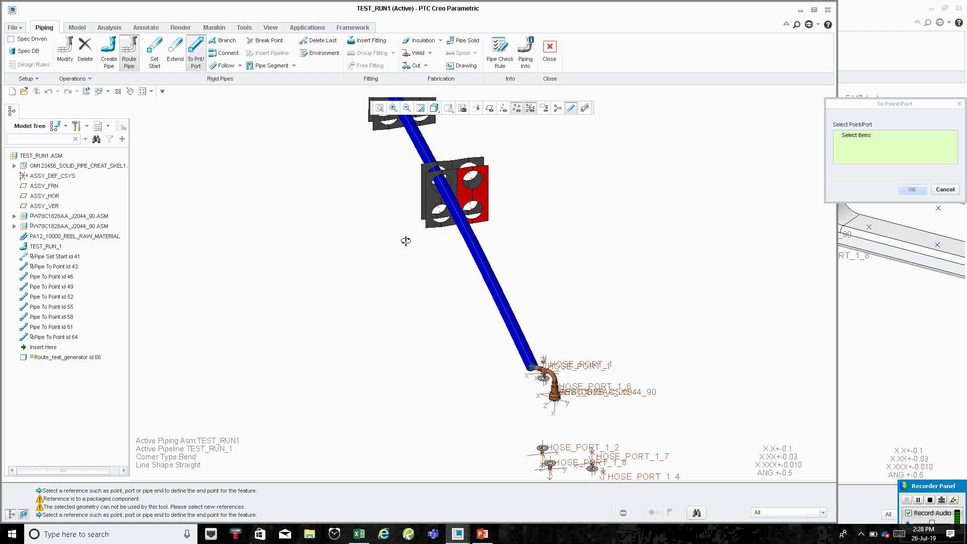
{"action": "scroll", "coordinate": [564, 367], "scroll_direction": "up", "scroll_amount": 2}
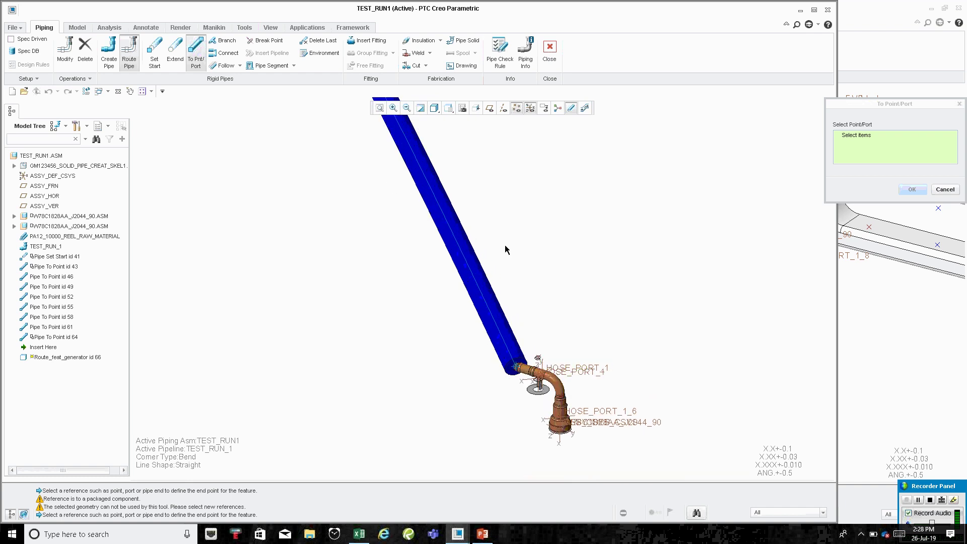
{"action": "scroll", "coordinate": [507, 370], "scroll_direction": "up", "scroll_amount": 5}
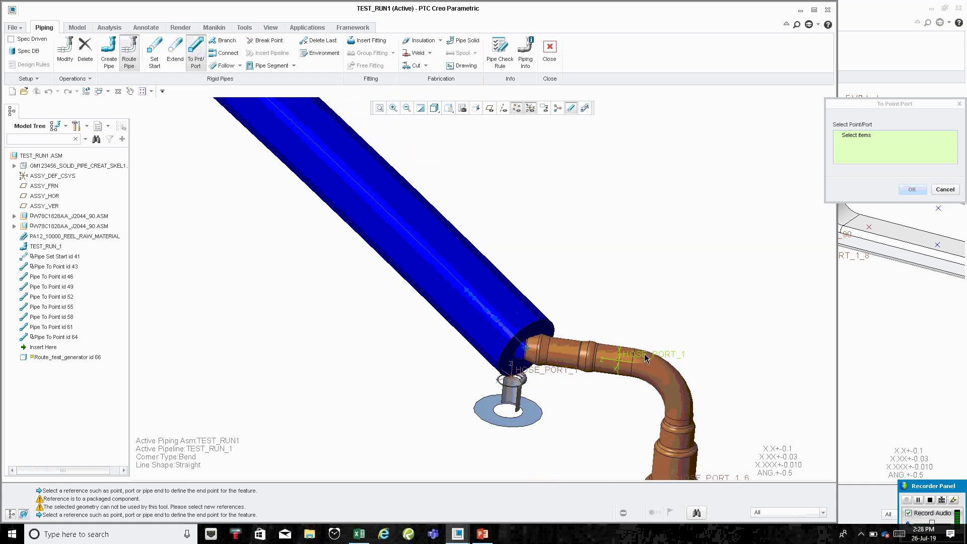
{"action": "left_click", "coordinate": [633, 375]}
{"action": "scroll", "coordinate": [634, 353], "scroll_direction": "down", "scroll_amount": 5}
{"action": "scroll", "coordinate": [634, 338], "scroll_direction": "down", "scroll_amount": 2}
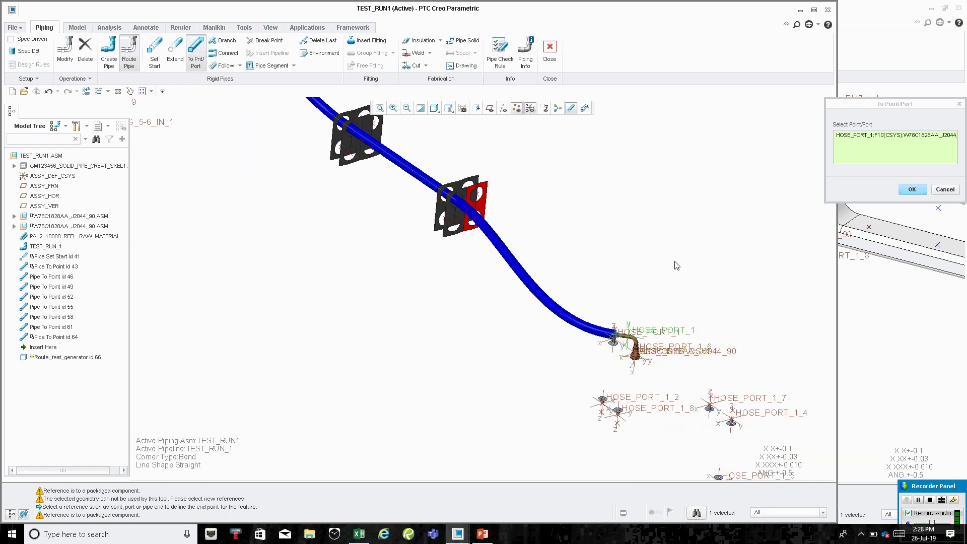
{"action": "left_click", "coordinate": [909, 190]}
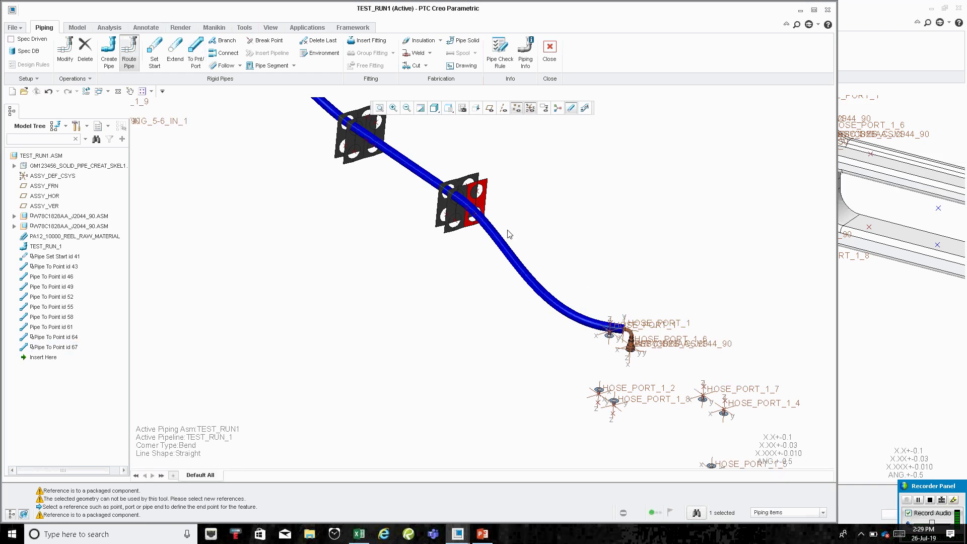
Hide the coordinate systems and datum points in the TEST_RUN1 assembly.
{"action": "middle_click_drag", "start_coordinate": [491, 199], "coordinate": [494, 250]}
{"action": "left_click", "coordinate": [530, 109]}
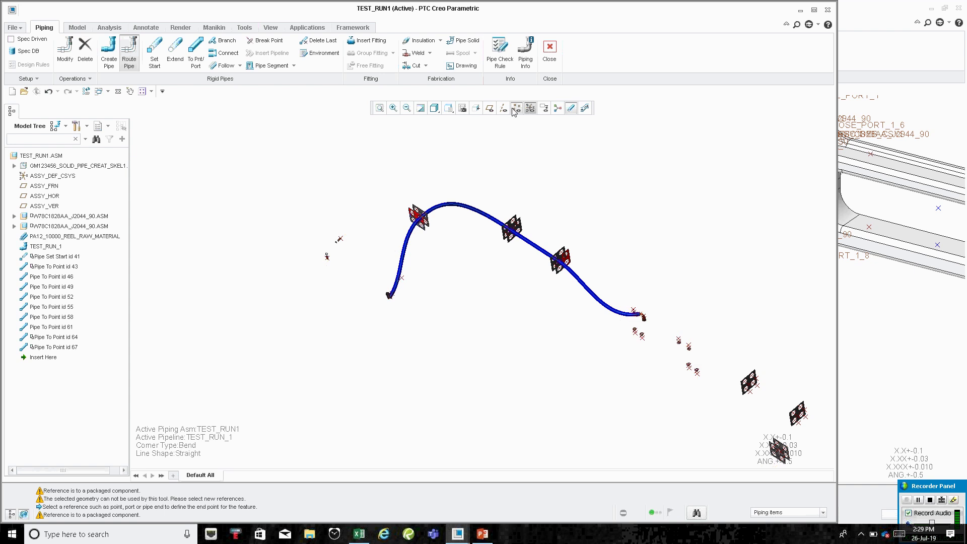
{"action": "left_click", "coordinate": [516, 109]}
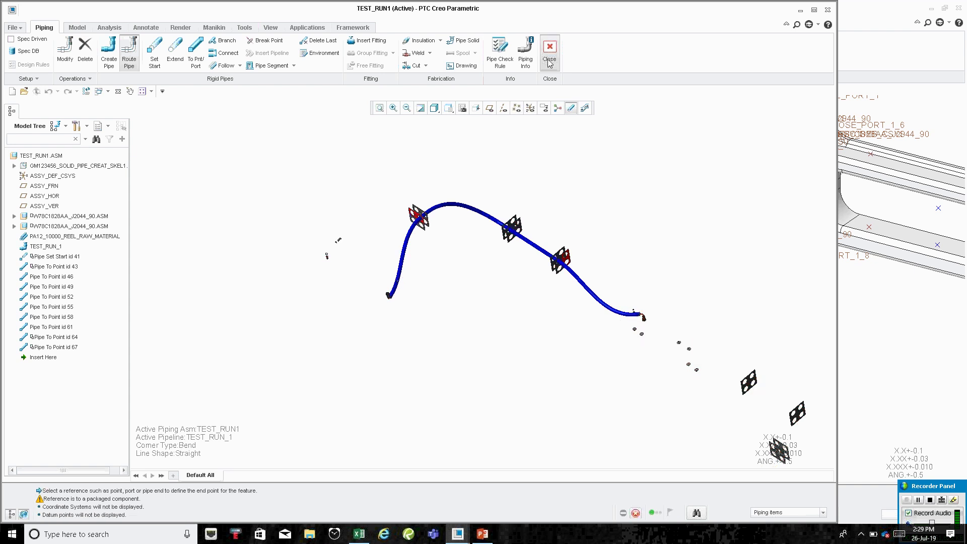
Exit piping mode in TEST_RUN1 and switch to the HOSE_DESIGN_SOLID_PIPES1.ASM window.
{"action": "middle_click", "coordinate": [566, 168]}
{"action": "left_click", "coordinate": [107, 91]}
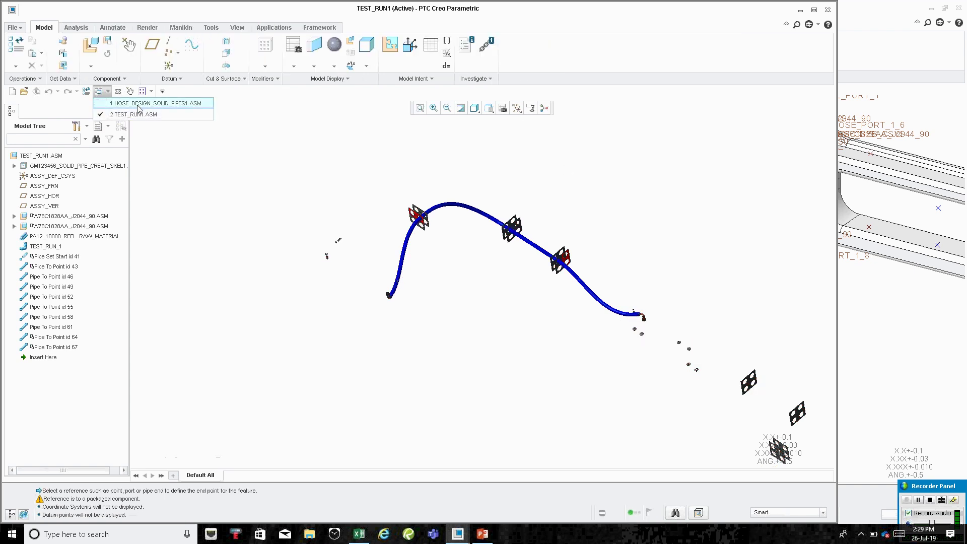
{"action": "left_click", "coordinate": [139, 104]}
Examine the new pipeline's path through the clips and at both end fittings alongside the neighbouring hoses in the full assembly.
{"action": "scroll", "coordinate": [500, 314], "scroll_direction": "down", "scroll_amount": 10}
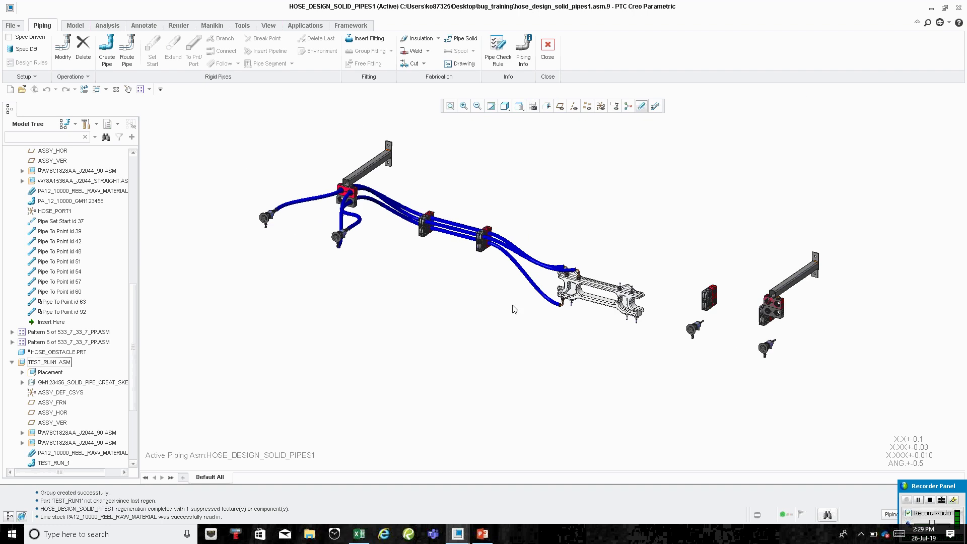
{"action": "middle_click_drag", "start_coordinate": [512, 306], "coordinate": [484, 254]}
{"action": "scroll", "coordinate": [558, 358], "scroll_direction": "up", "scroll_amount": 6}
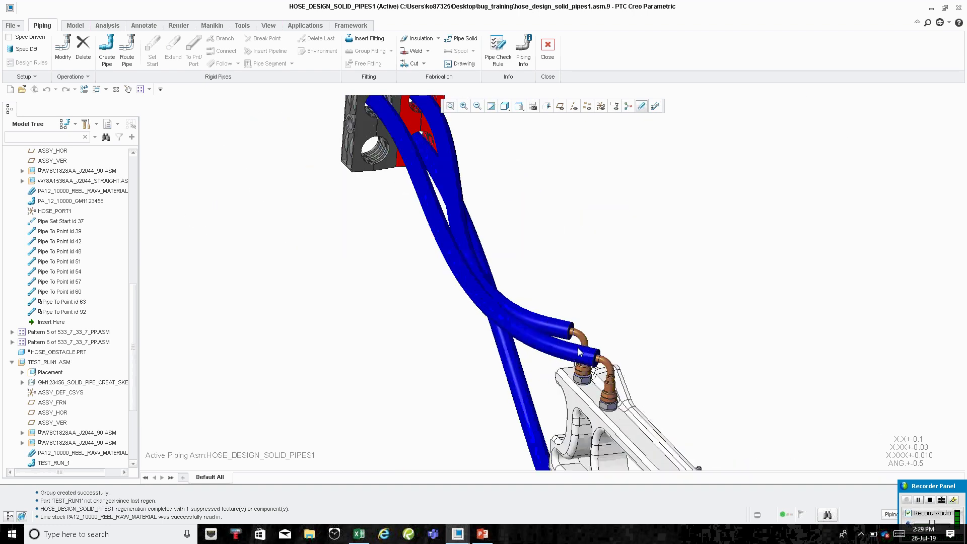
{"action": "middle_click_drag", "start_coordinate": [532, 321], "coordinate": [510, 395], "text": "shift"}
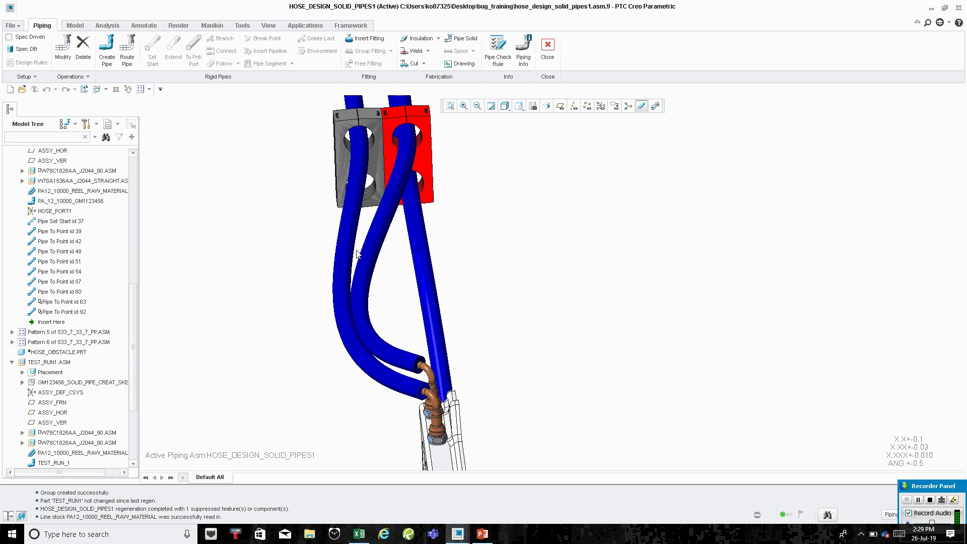
{"action": "middle_click_drag", "start_coordinate": [363, 125], "coordinate": [487, 204]}
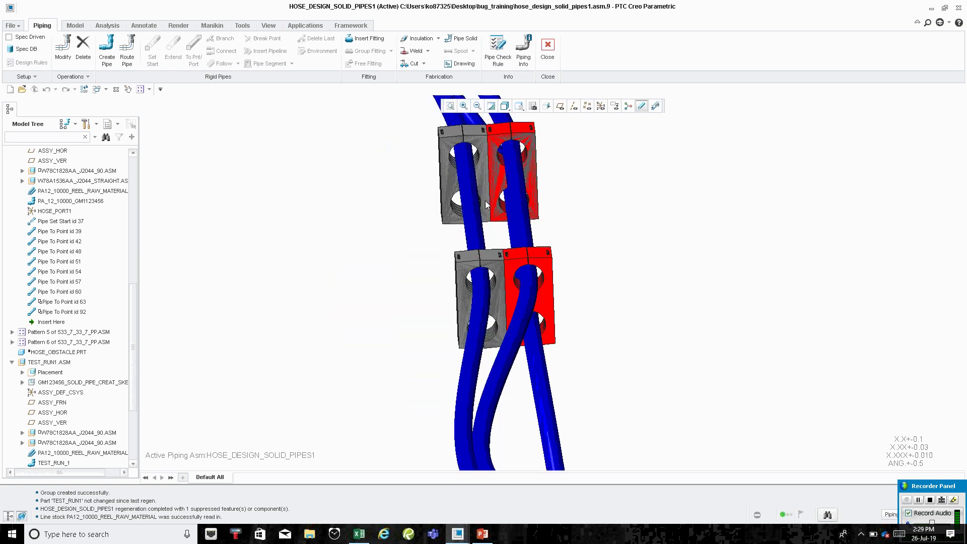
{"action": "scroll", "coordinate": [462, 134], "scroll_direction": "down", "scroll_amount": 5}
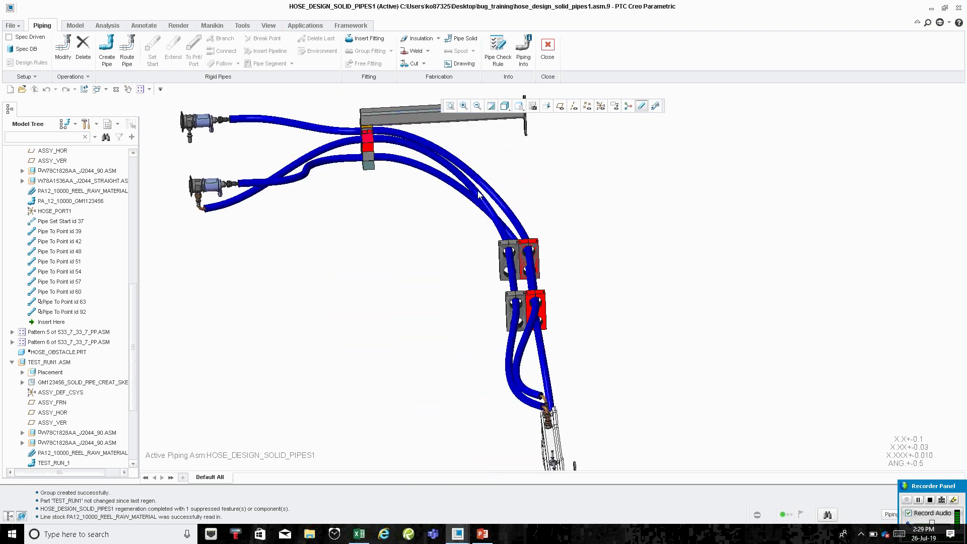
{"action": "scroll", "coordinate": [362, 138], "scroll_direction": "up", "scroll_amount": 4}
{"action": "middle_click_drag", "start_coordinate": [362, 138], "coordinate": [415, 133]}
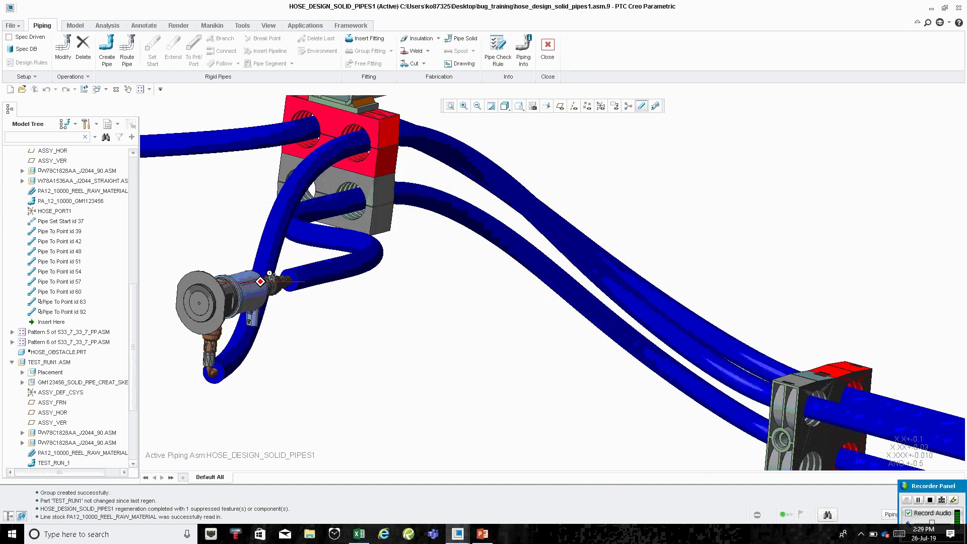
{"action": "middle_click_drag", "start_coordinate": [327, 166], "coordinate": [483, 235]}
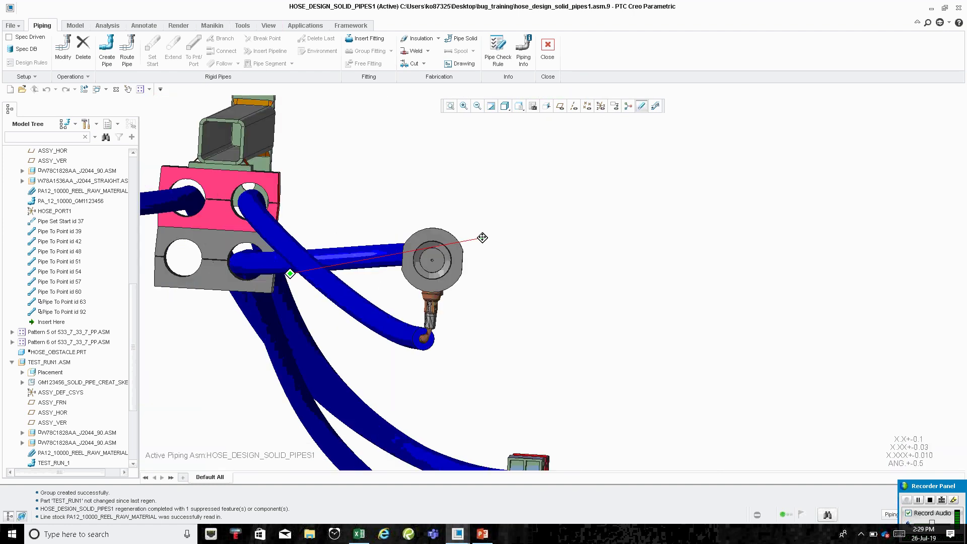
{"action": "mouse_move", "coordinate": [295, 246]}
{"action": "middle_mouse_down"}
{"action": "mouse_move", "coordinate": [304, 231]}
{"action": "mouse_move", "coordinate": [292, 242]}
{"action": "mouse_move", "coordinate": [303, 260]}
{"action": "middle_mouse_up"}
{"action": "scroll", "coordinate": [302, 261], "scroll_direction": "up", "scroll_amount": 5}
{"action": "scroll", "coordinate": [339, 234], "scroll_direction": "down", "scroll_amount": 6}
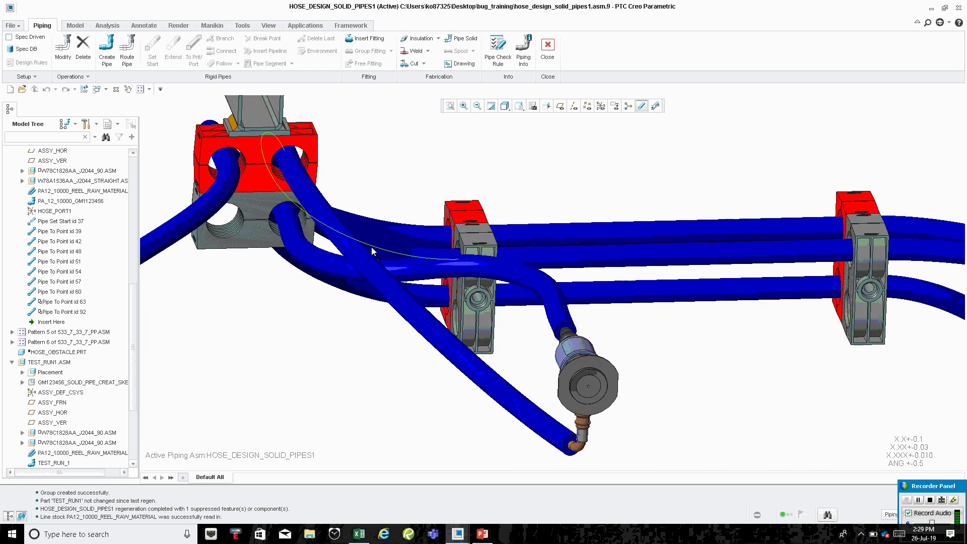
{"action": "middle_click_drag", "start_coordinate": [369, 257], "coordinate": [403, 283]}
{"action": "scroll", "coordinate": [403, 283], "scroll_direction": "up", "scroll_amount": 3}
{"action": "scroll", "coordinate": [373, 206], "scroll_direction": "up", "scroll_amount": 2}
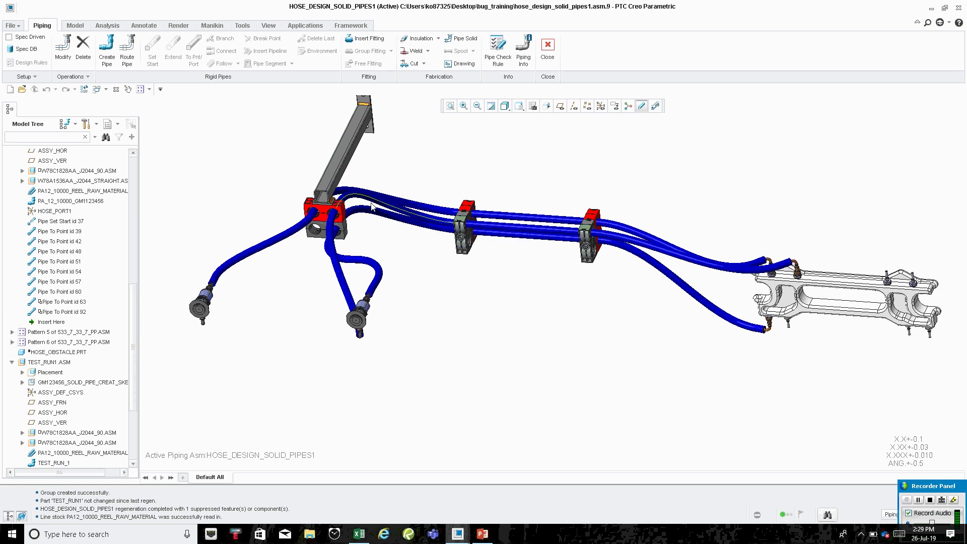
{"action": "middle_click_drag", "start_coordinate": [373, 207], "coordinate": [369, 201]}
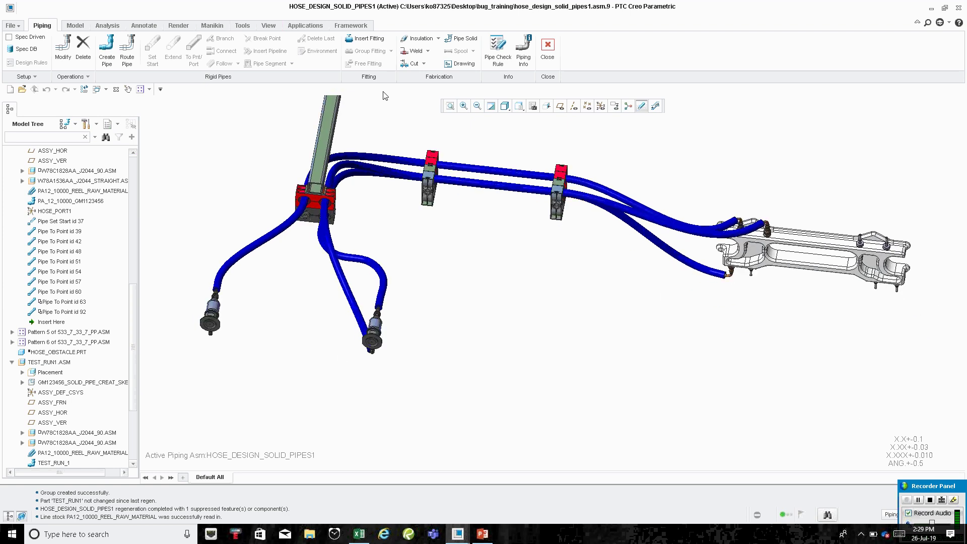
Select pipeline TEST_RUN_1 for routing in the full assembly and accept TEST_RUN1 as the active piping assembly.
{"action": "left_click", "coordinate": [124, 51]}
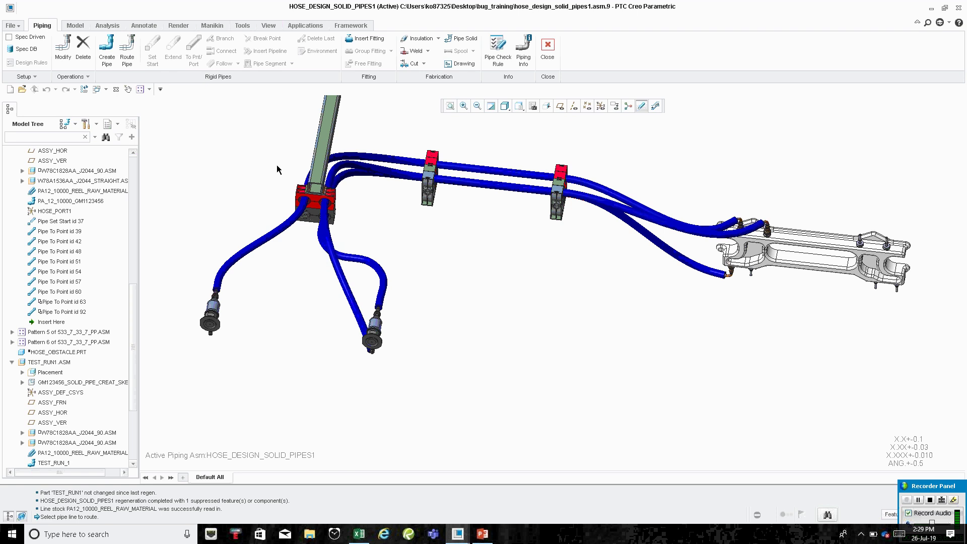
{"action": "left_click", "coordinate": [131, 52]}
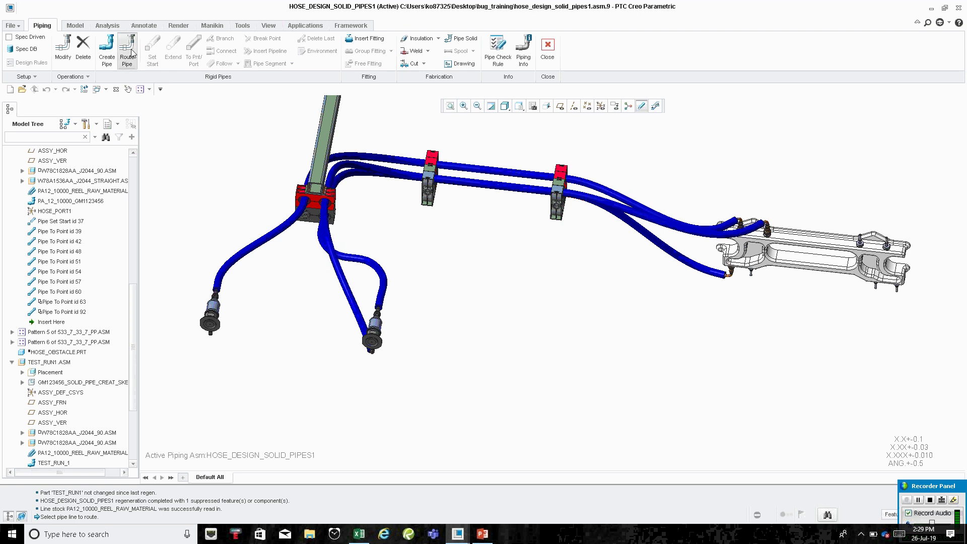
{"action": "left_click", "coordinate": [344, 277]}
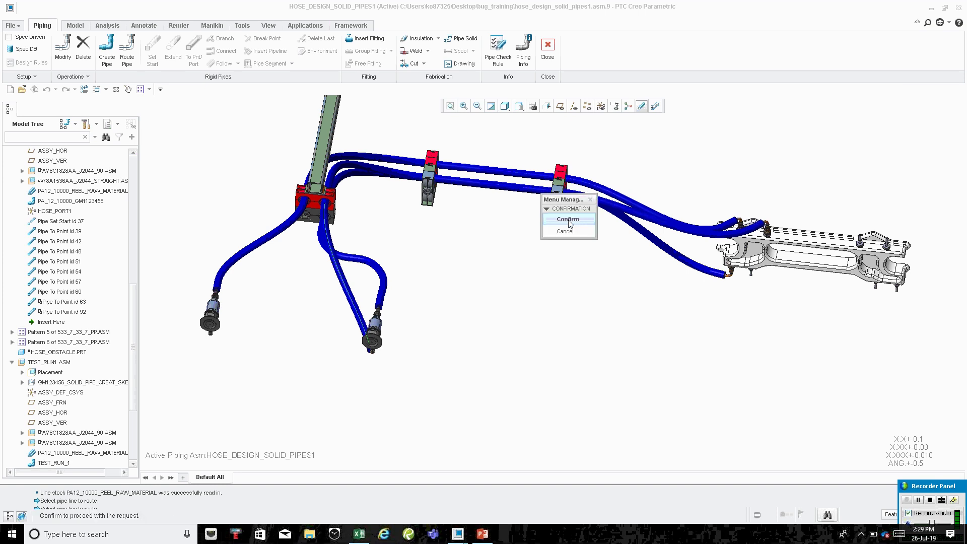
{"action": "left_click", "coordinate": [568, 220]}
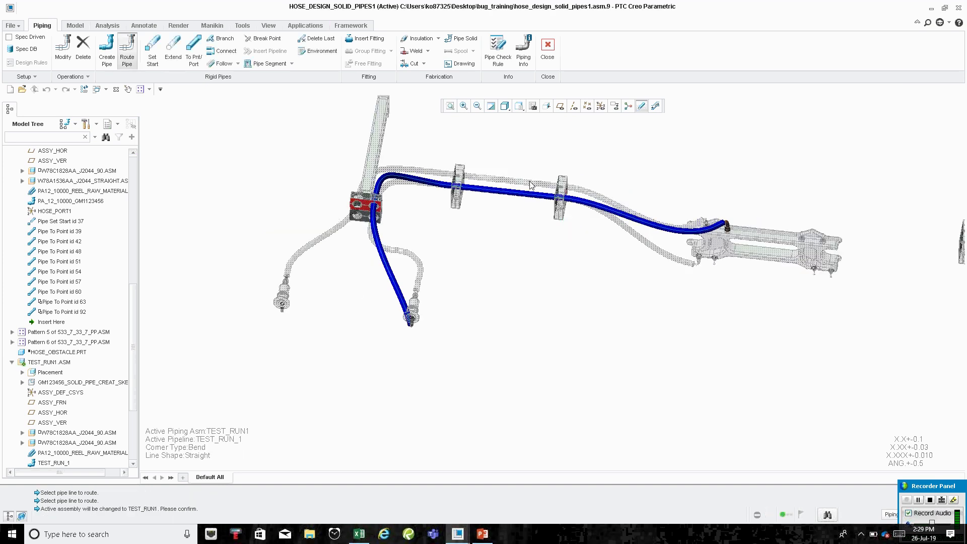
Run the pipe design rules check on TEST_RUN_1 and review the Segment Violations category.
{"action": "left_click", "coordinate": [500, 50]}
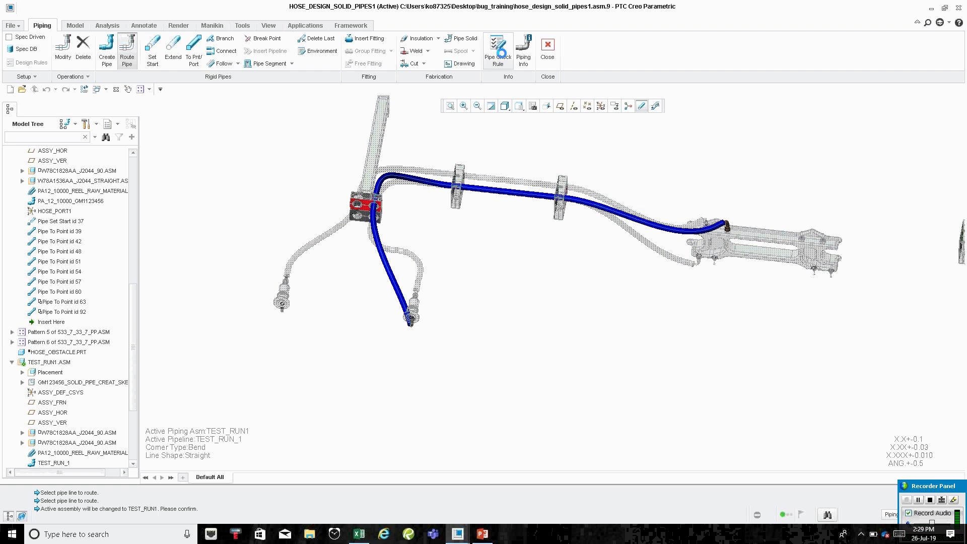
{"action": "left_click", "coordinate": [200, 83]}
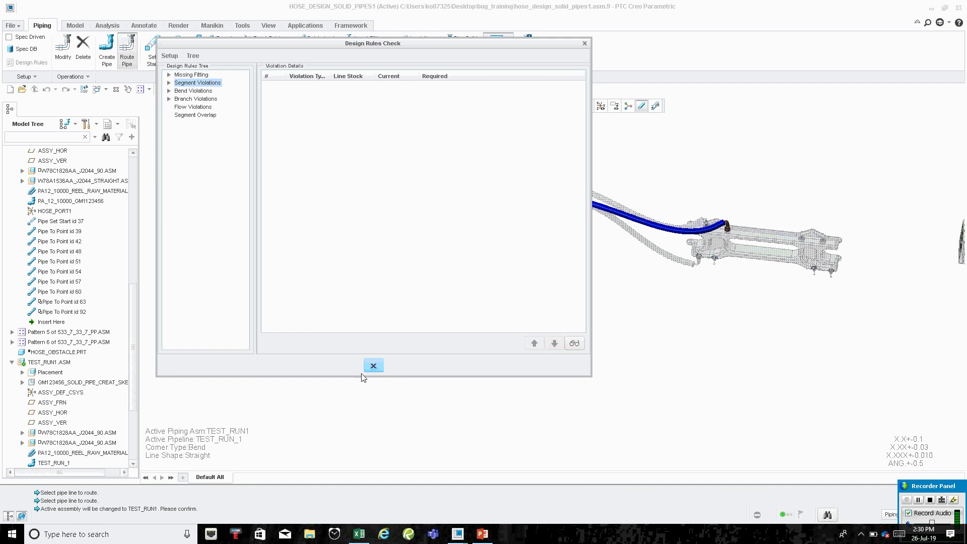
{"action": "left_click", "coordinate": [372, 367]}
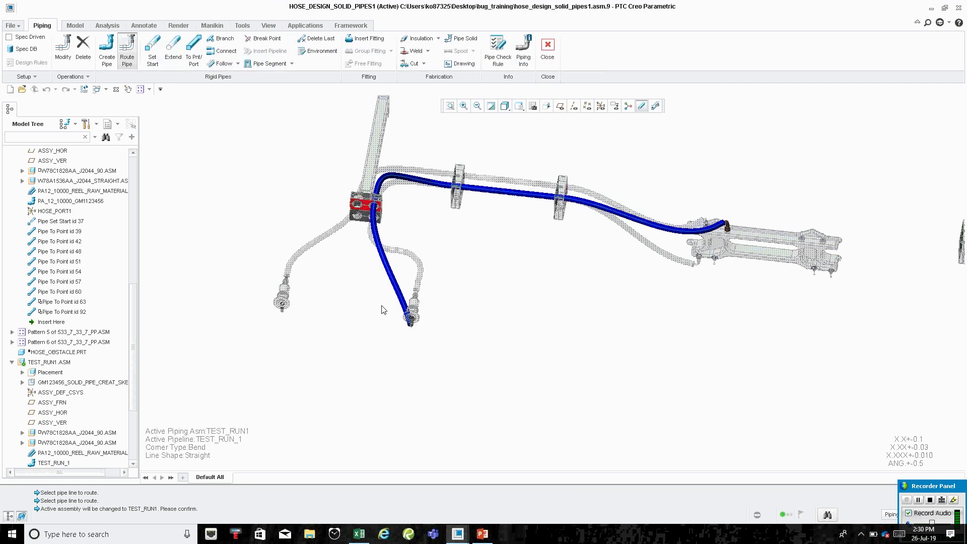
Exit piping mode in the full assembly and collapse TEST_RUN1.ASM in the model tree, leaving nothing selected.
{"action": "middle_click_drag", "start_coordinate": [376, 204], "coordinate": [348, 192]}
{"action": "scroll", "coordinate": [387, 211], "scroll_direction": "up", "scroll_amount": 3}
{"action": "scroll", "coordinate": [387, 212], "scroll_direction": "down", "scroll_amount": 3}
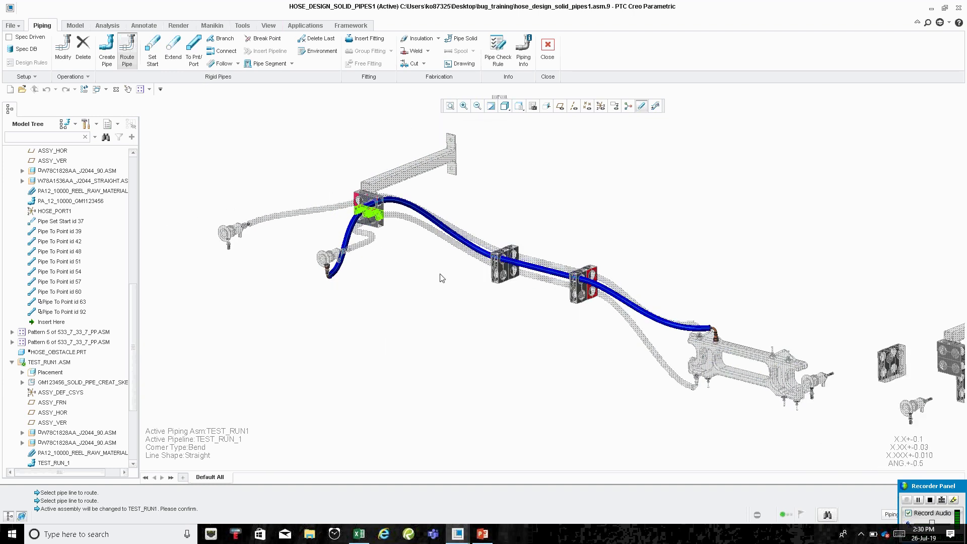
{"action": "left_click", "coordinate": [549, 52]}
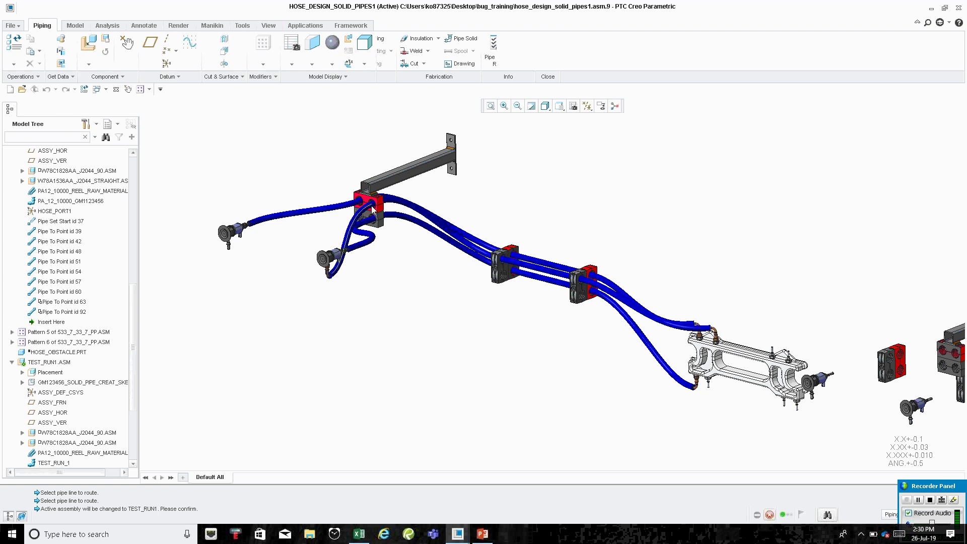
{"action": "left_click", "coordinate": [124, 364]}
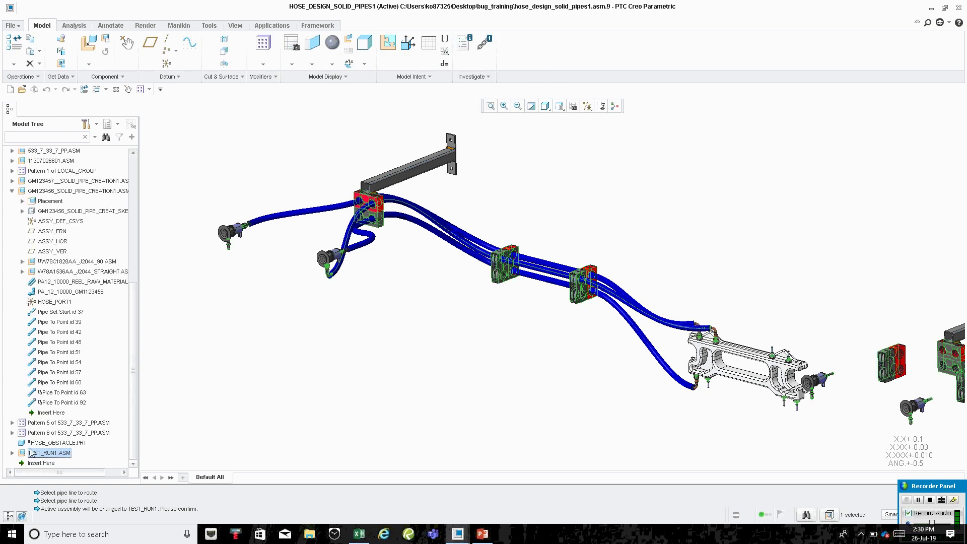
{"action": "left_click", "coordinate": [254, 337]}
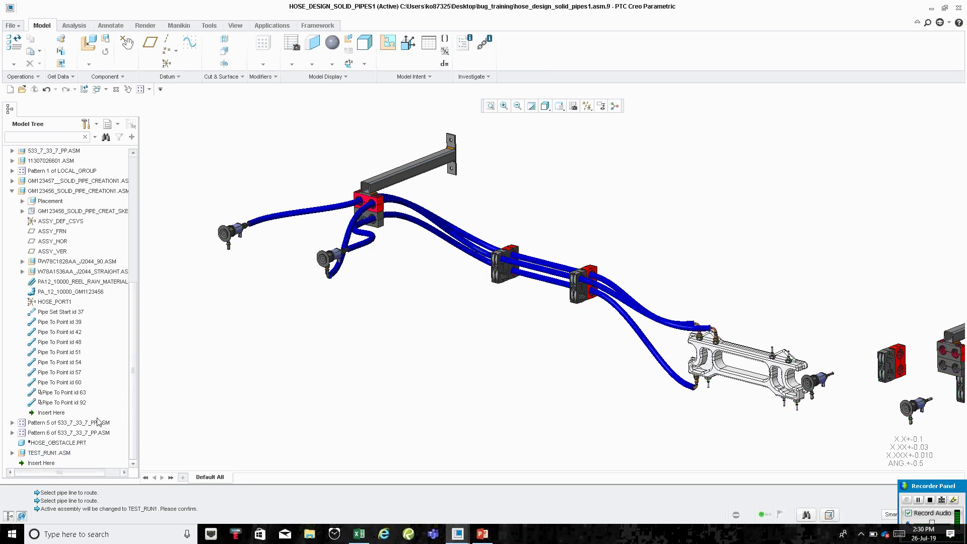
Open TEST_RUN1.ASM in its own window and start a saved copy of it with the file name TEST_RUN2.
{"action": "right_click", "coordinate": [35, 456]}
{"action": "left_click", "coordinate": [55, 213]}
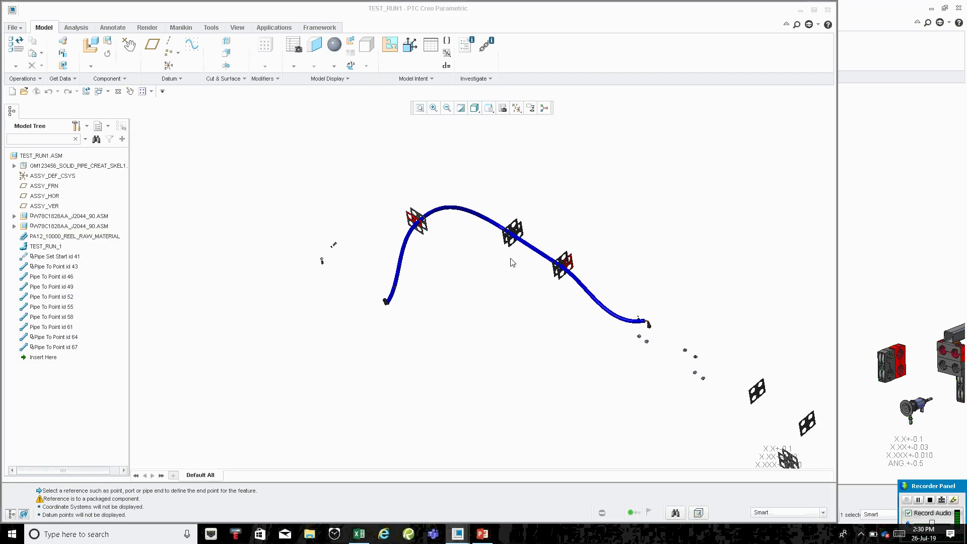
{"action": "left_click", "coordinate": [16, 29]}
{"action": "mouse_move", "coordinate": [32, 97]}
{"action": "left_click", "coordinate": [87, 58]}
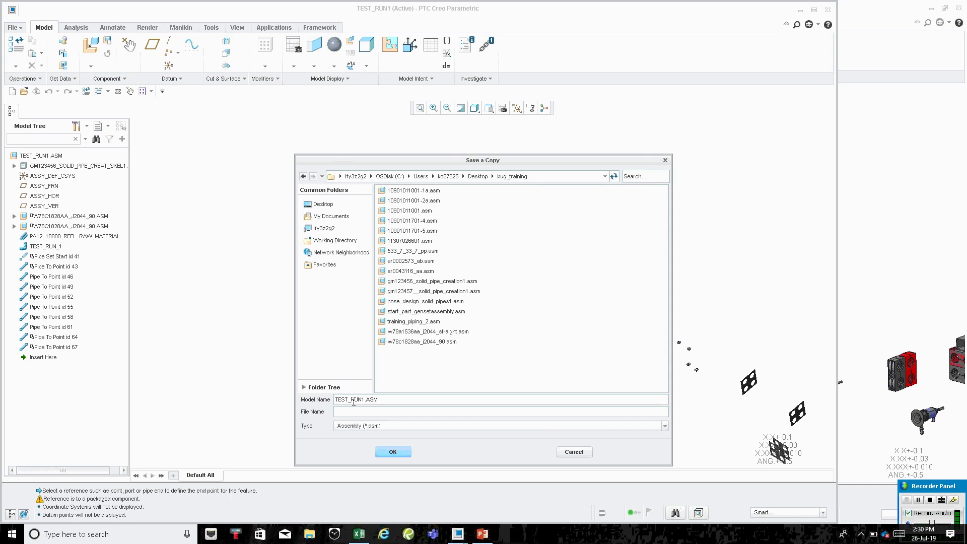
{"action": "left_click_drag", "start_coordinate": [381, 400], "coordinate": [304, 405]}
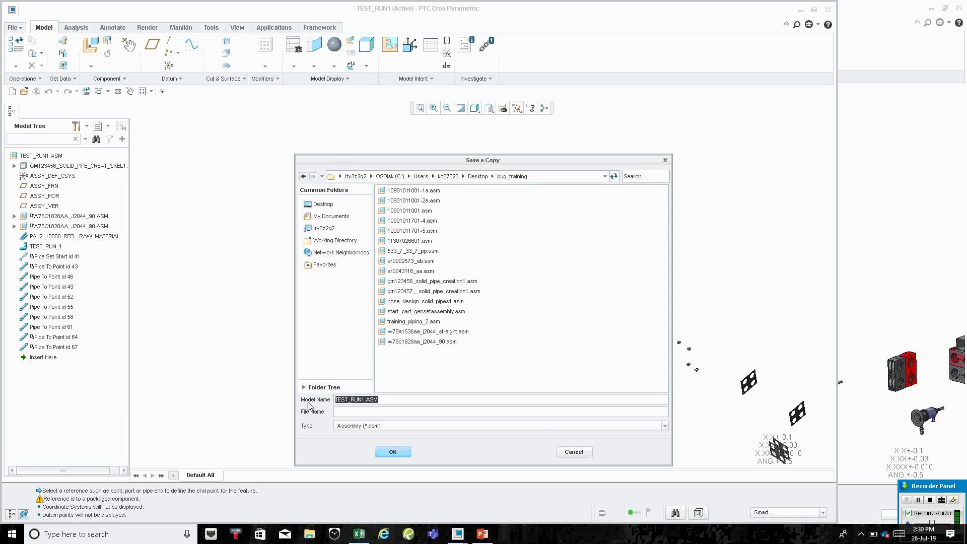
{"action": "left_click", "coordinate": [389, 415]}
{"action": "key", "text": "ctrl+v"}
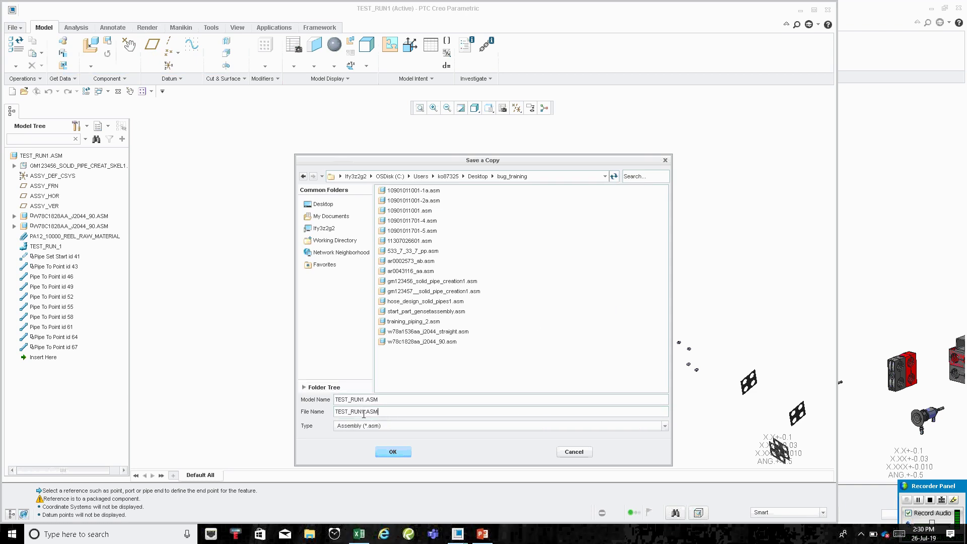
{"action": "key", "text": "Return"}
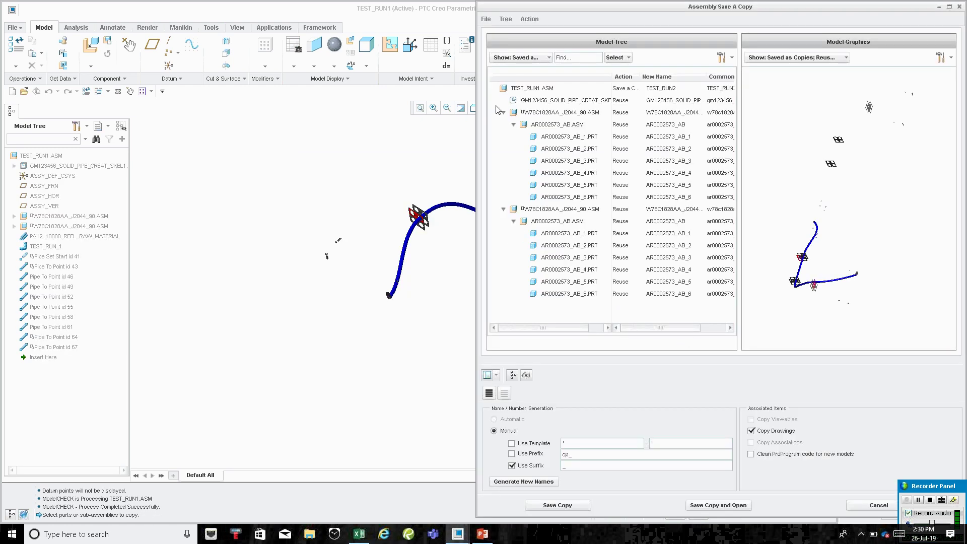
Save the TEST_RUN2 copy with the skeleton and both elbow fittings reused, and open it in the default view.
{"action": "left_click_drag", "start_coordinate": [477, 101], "coordinate": [176, 146]}
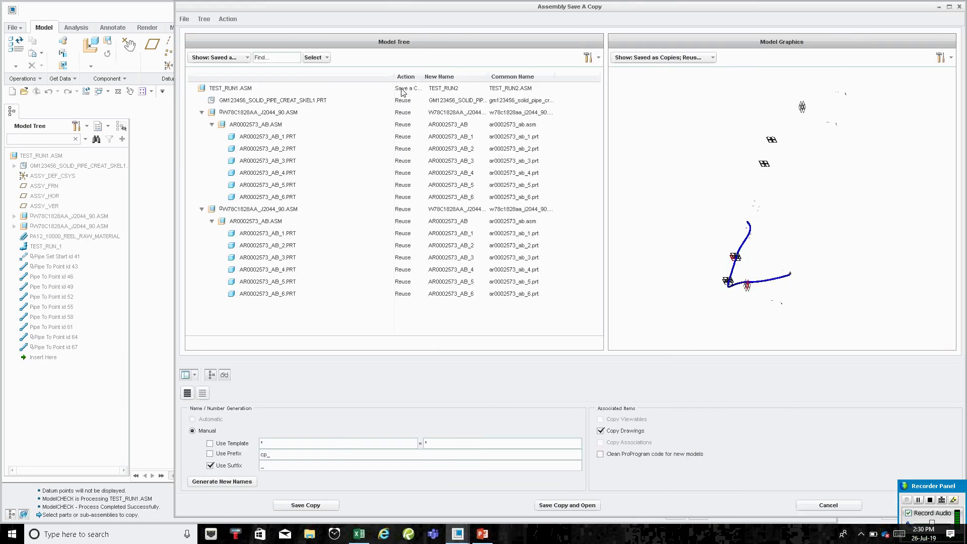
{"action": "left_click_drag", "start_coordinate": [425, 81], "coordinate": [447, 80]}
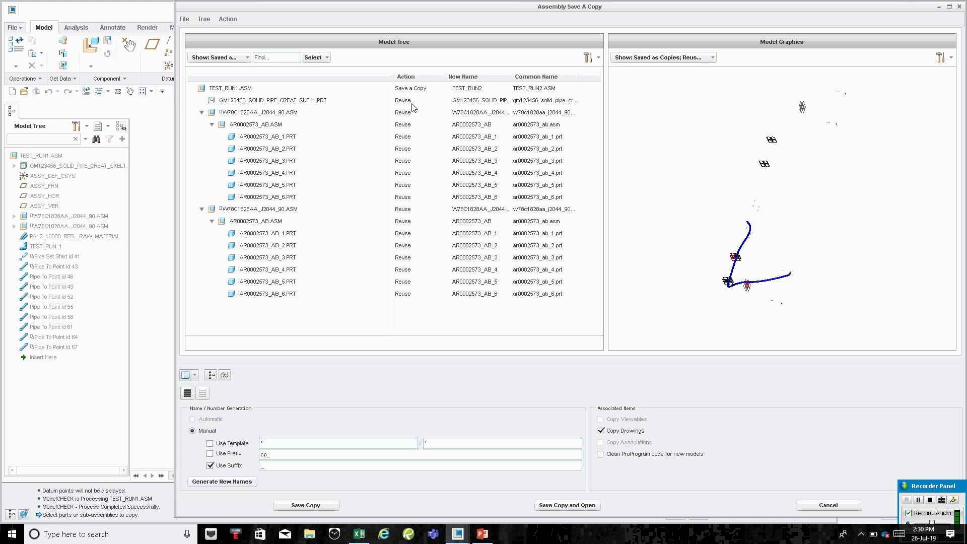
{"action": "left_click", "coordinate": [302, 100]}
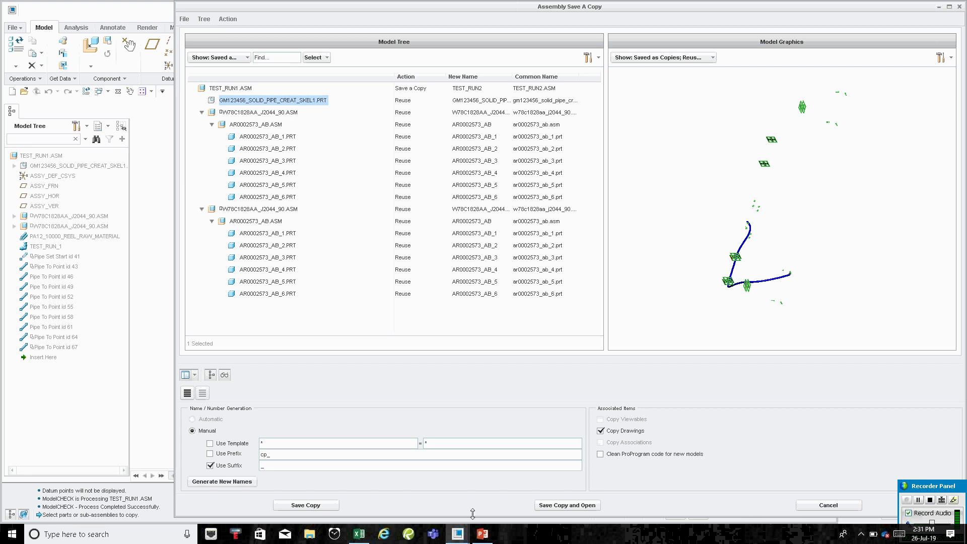
{"action": "left_click", "coordinate": [563, 505]}
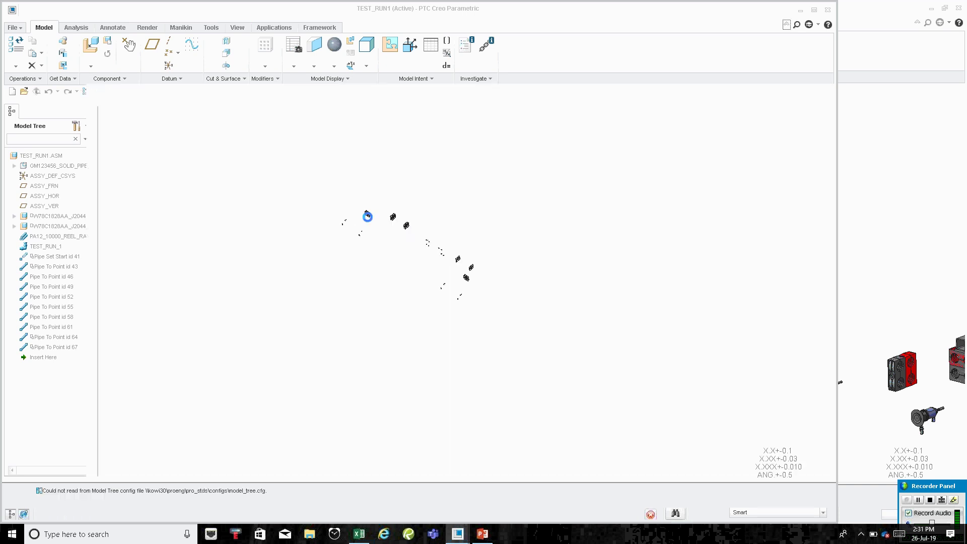
{"action": "middle_click_drag", "start_coordinate": [377, 221], "coordinate": [413, 271]}
{"action": "key", "text": "ctrl+d"}
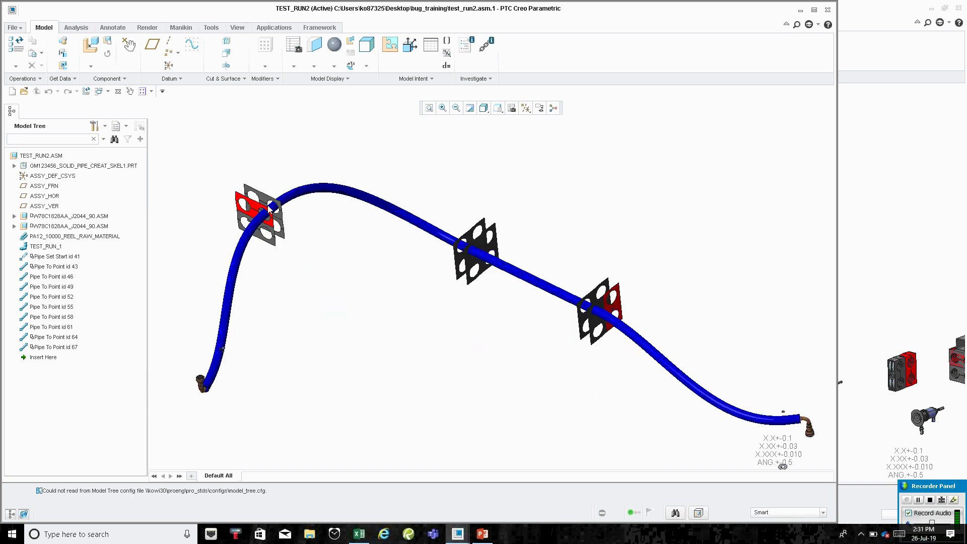
Redefine the first W78C1828AA_J2044_90 elbow, moving its first Coincident constraint's assembly reference to the cylindrical skeleton port at the neighbouring location.
{"action": "scroll", "coordinate": [783, 467], "scroll_direction": "down", "scroll_amount": 3}
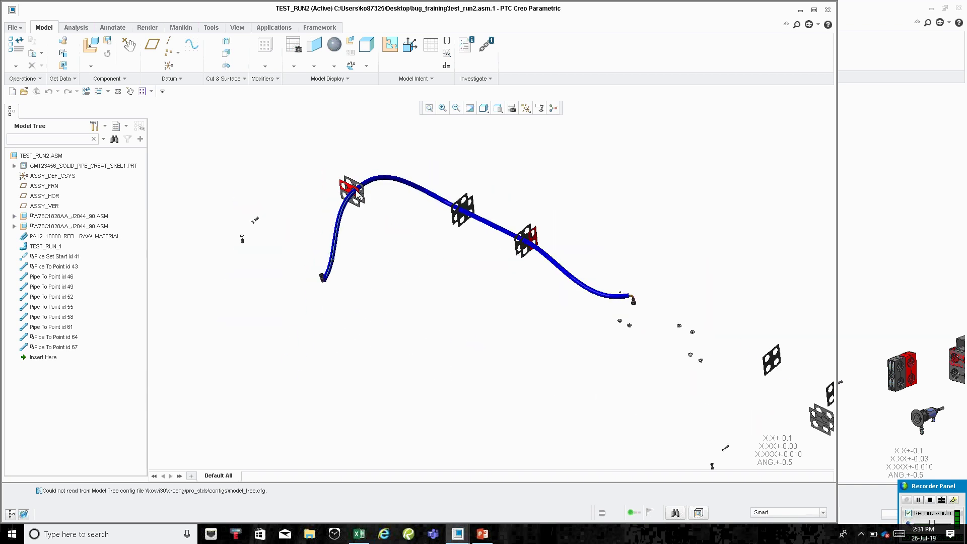
{"action": "left_click", "coordinate": [57, 218]}
{"action": "right_click", "coordinate": [57, 221]}
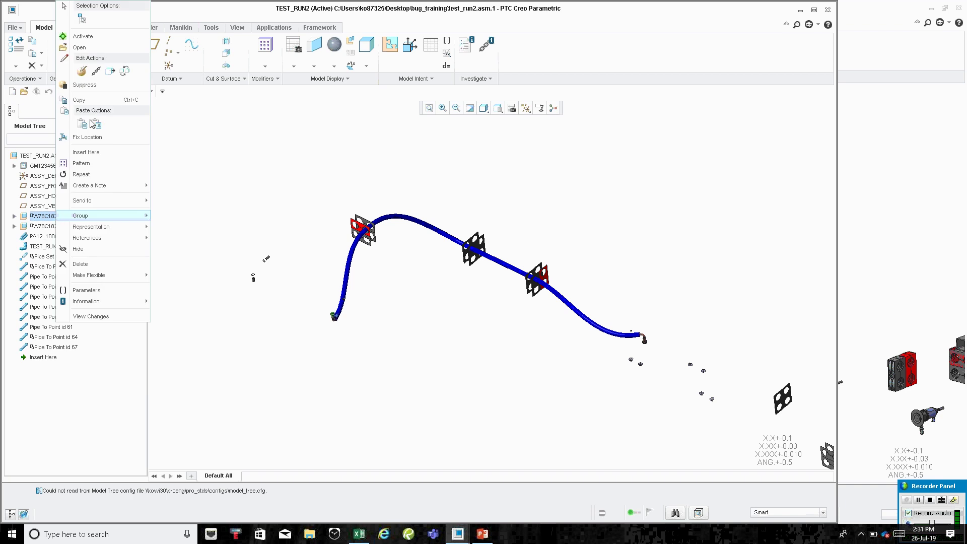
{"action": "left_click", "coordinate": [82, 74]}
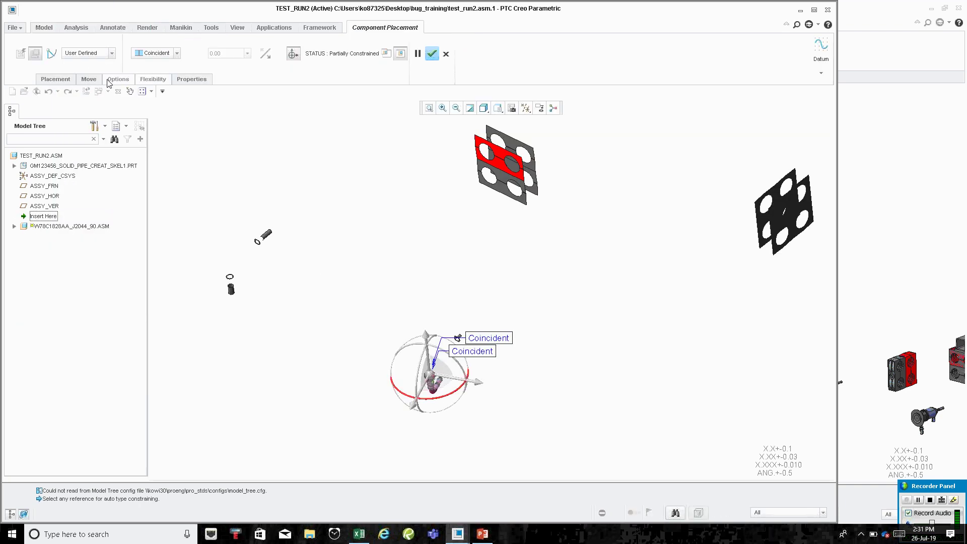
{"action": "left_click", "coordinate": [55, 79]}
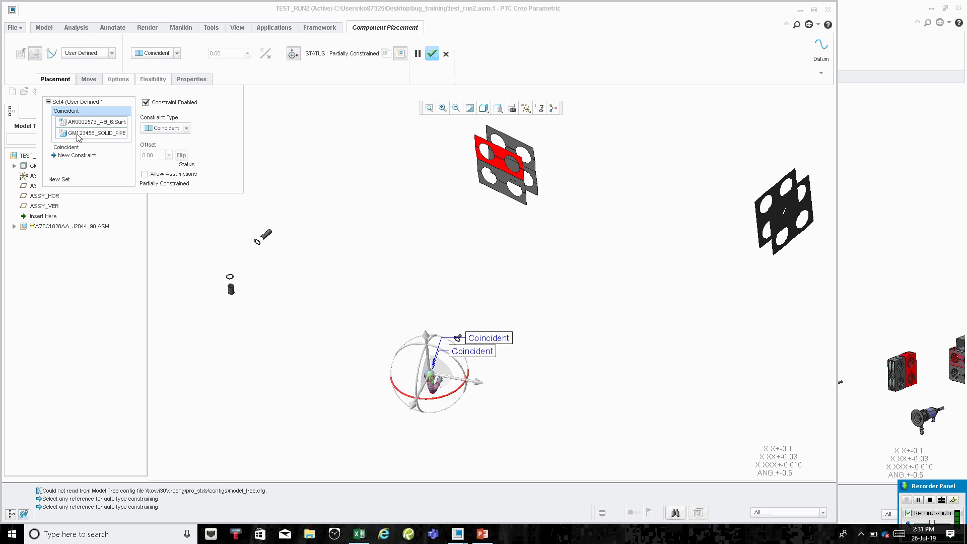
{"action": "left_click", "coordinate": [78, 134]}
{"action": "left_click", "coordinate": [231, 287]}
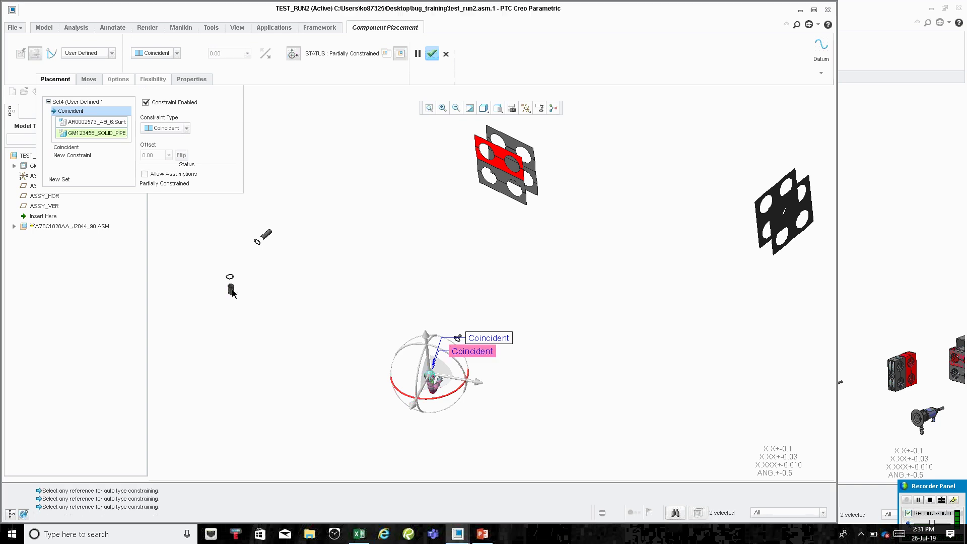
{"action": "scroll", "coordinate": [228, 287], "scroll_direction": "up", "scroll_amount": 5}
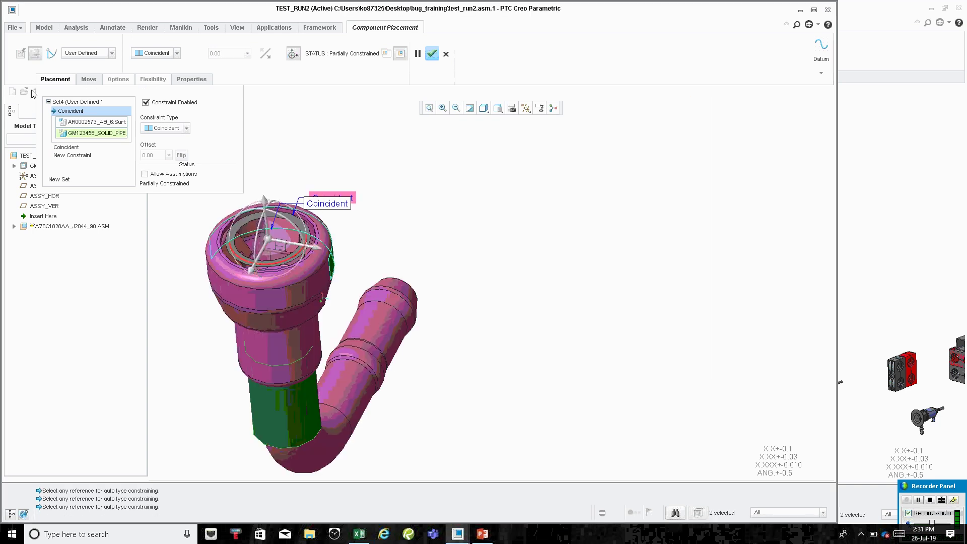
Re-reference the elbow's second Coincident constraint to the same new port, rotate the elbow about its axis and accept the placement.
{"action": "left_click", "coordinate": [75, 124]}
{"action": "left_click", "coordinate": [65, 147]}
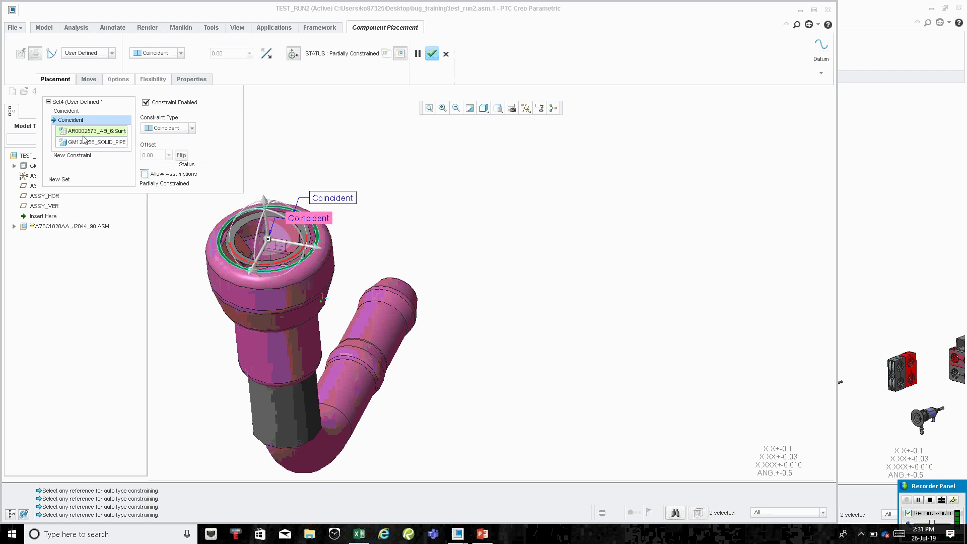
{"action": "left_click", "coordinate": [88, 144]}
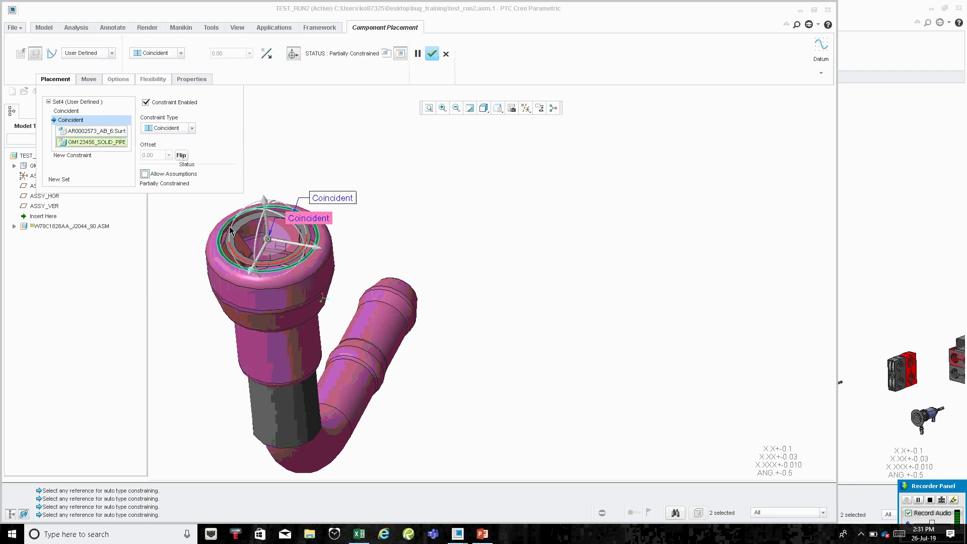
{"action": "scroll", "coordinate": [379, 267], "scroll_direction": "down", "scroll_amount": 5}
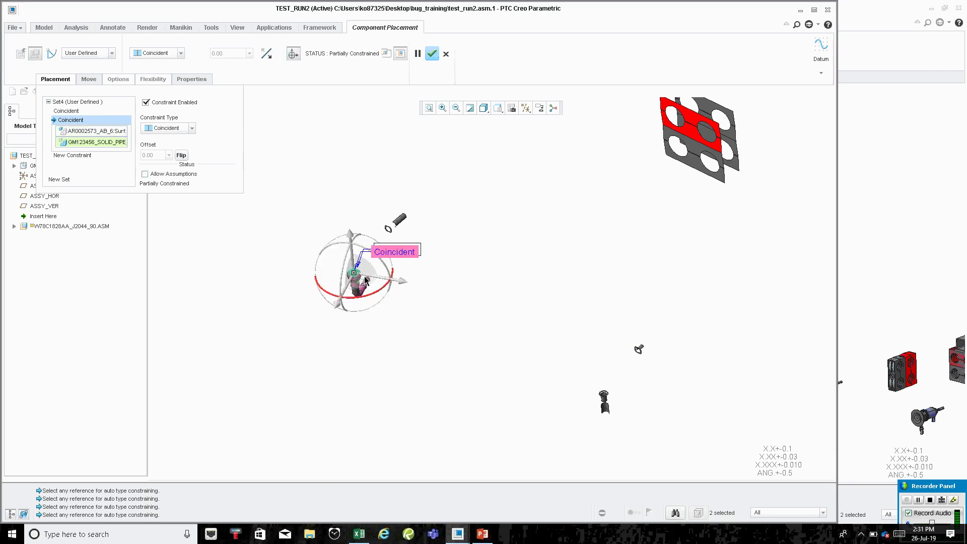
{"action": "middle_click_drag", "start_coordinate": [379, 267], "coordinate": [403, 269]}
{"action": "left_click_drag", "start_coordinate": [377, 288], "coordinate": [355, 301]}
{"action": "middle_click", "coordinate": [355, 302]}
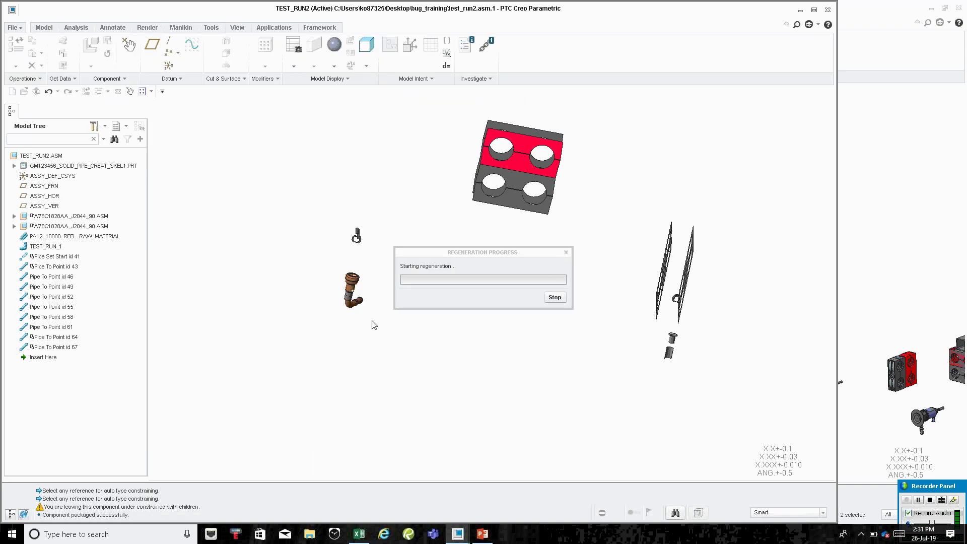
Examine the regenerated pipe from the relocated elbow through the clips to the far end fitting.
{"action": "scroll", "coordinate": [504, 322], "scroll_direction": "down", "scroll_amount": 3}
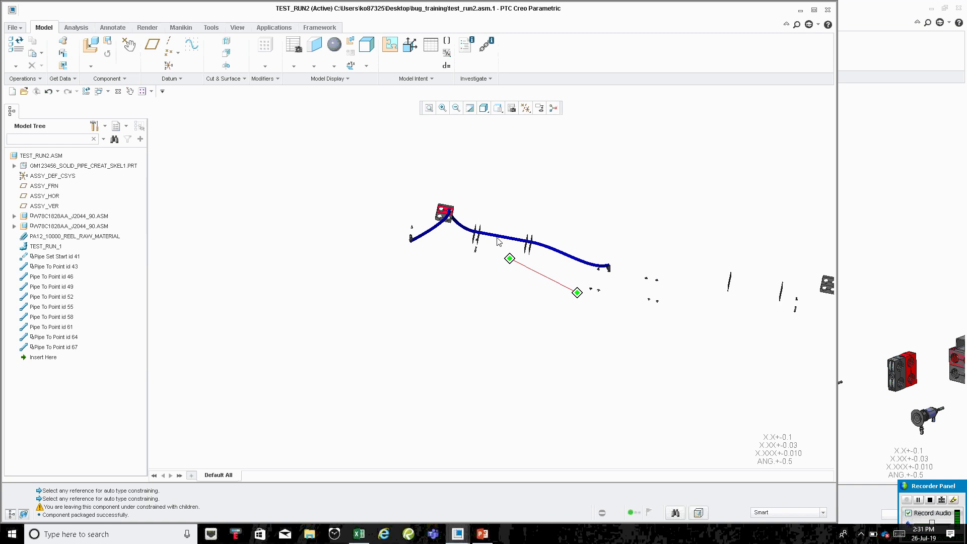
{"action": "scroll", "coordinate": [350, 202], "scroll_direction": "up", "scroll_amount": 5}
{"action": "middle_click_drag", "start_coordinate": [219, 285], "coordinate": [271, 258], "text": "shift"}
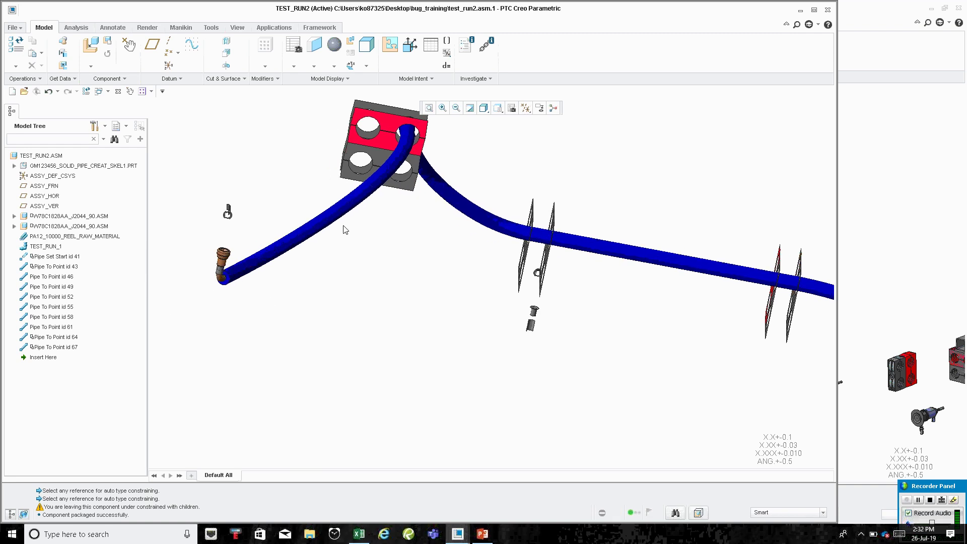
{"action": "scroll", "coordinate": [346, 229], "scroll_direction": "down", "scroll_amount": 2}
{"action": "middle_click_drag", "start_coordinate": [763, 236], "coordinate": [544, 260], "text": "shift"}
{"action": "scroll", "coordinate": [539, 260], "scroll_direction": "down", "scroll_amount": 4}
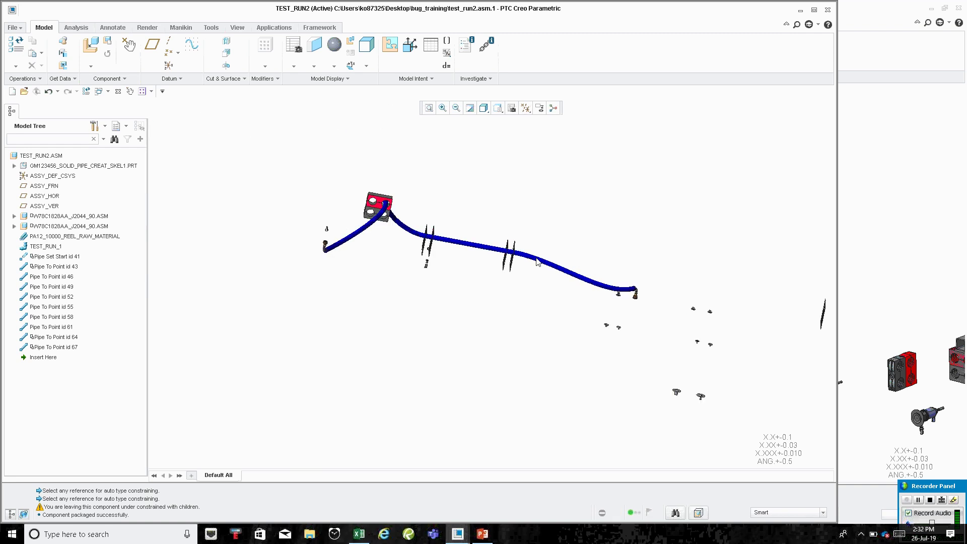
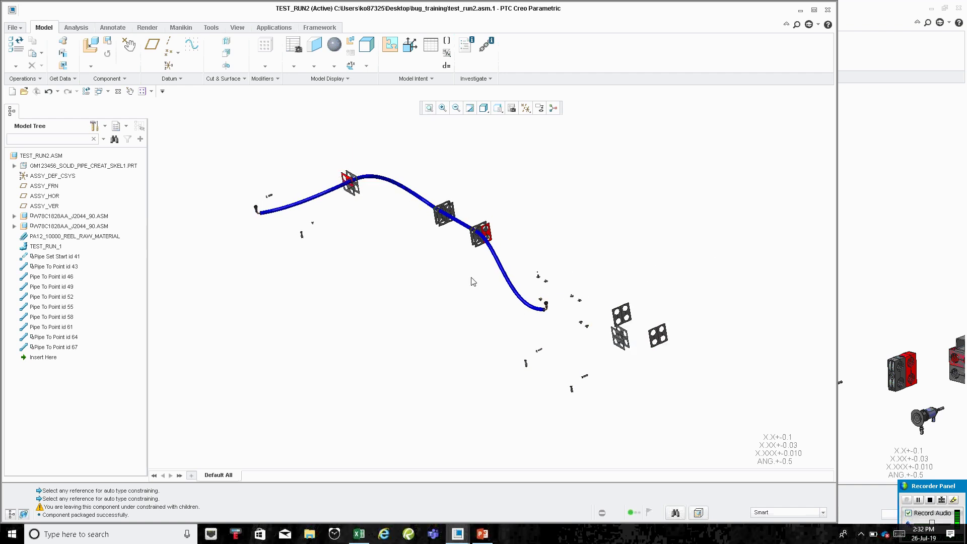
Switch to HOSE_DESIGN_SOLID_PIPES1.ASM and assemble test_run2.asm into it with the Default constraint.
{"action": "left_click", "coordinate": [99, 91]}
{"action": "left_click", "coordinate": [141, 103]}
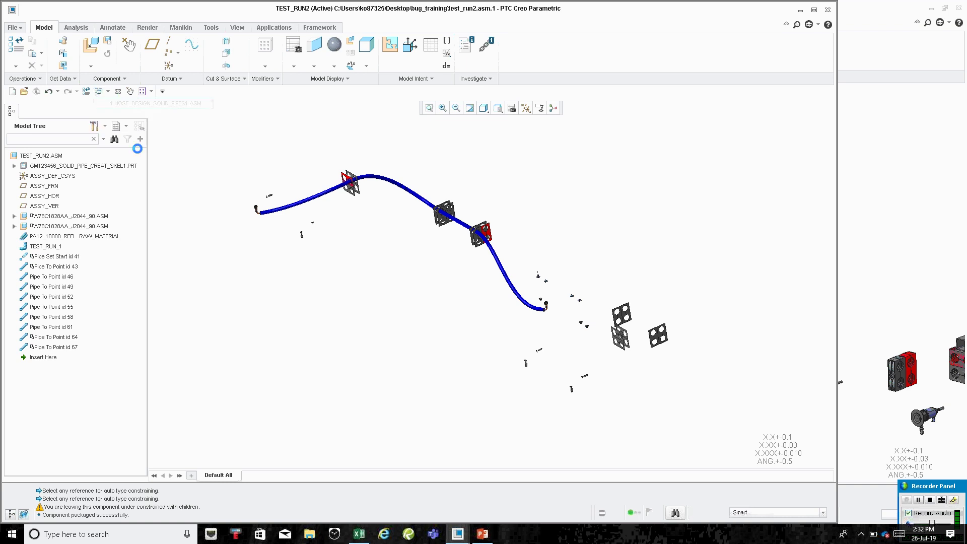
{"action": "left_click", "coordinate": [89, 44]}
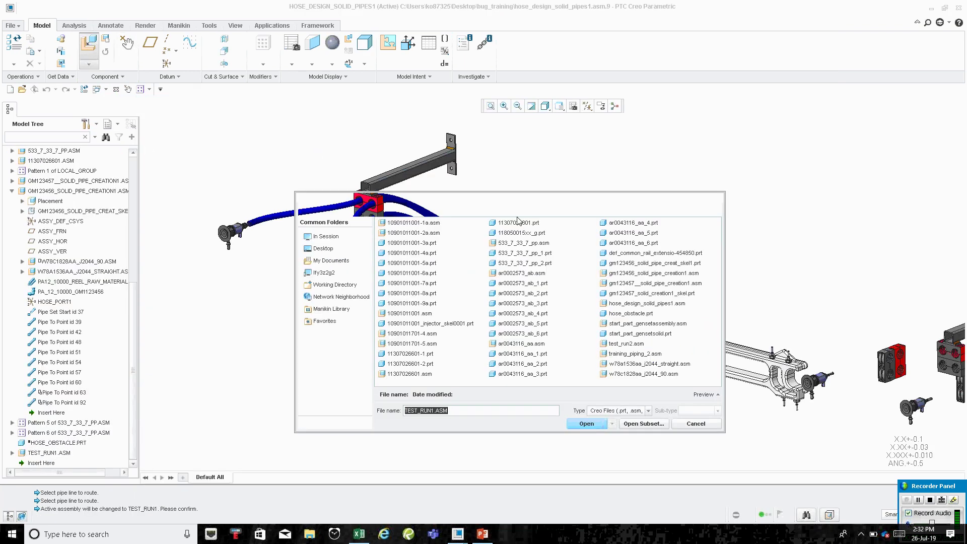
{"action": "left_click", "coordinate": [694, 207]}
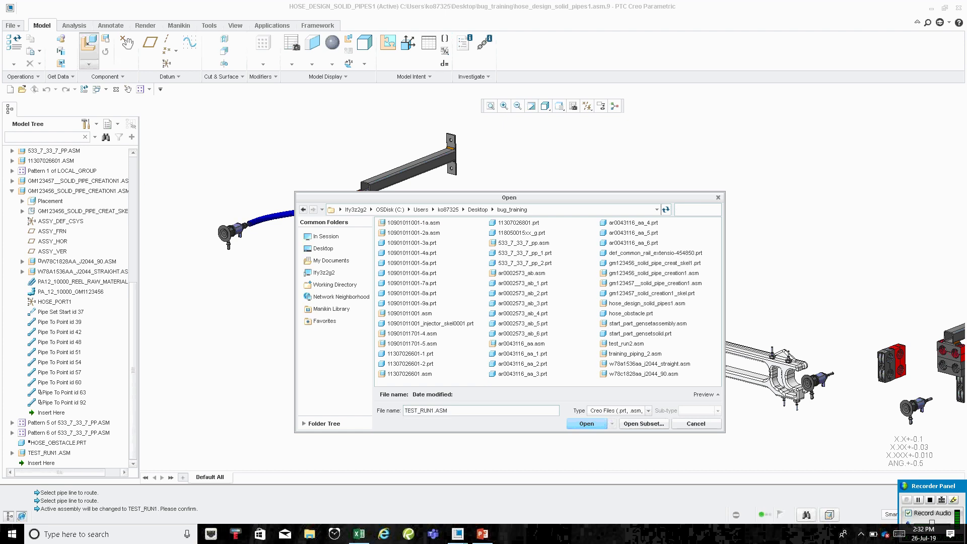
{"action": "key", "text": "Return"}
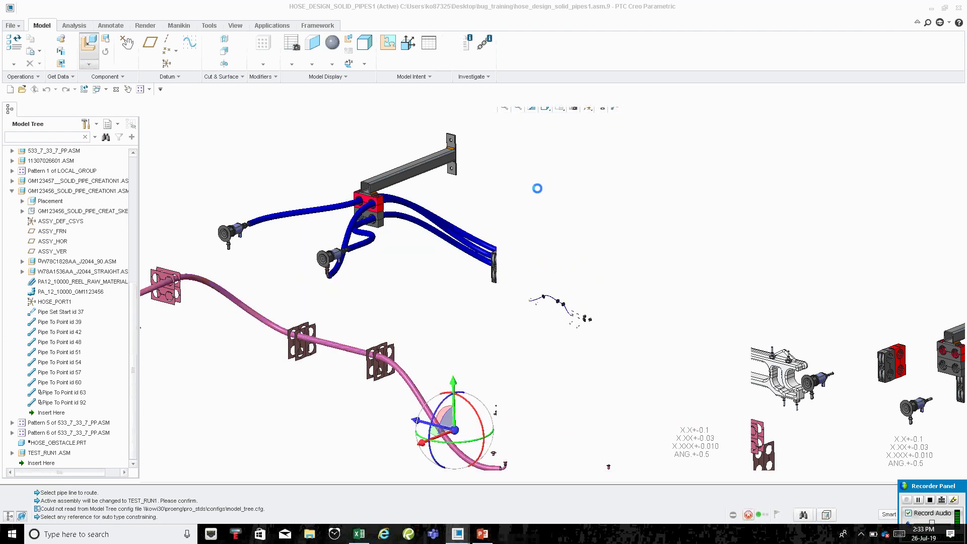
{"action": "right_click", "coordinate": [394, 191]}
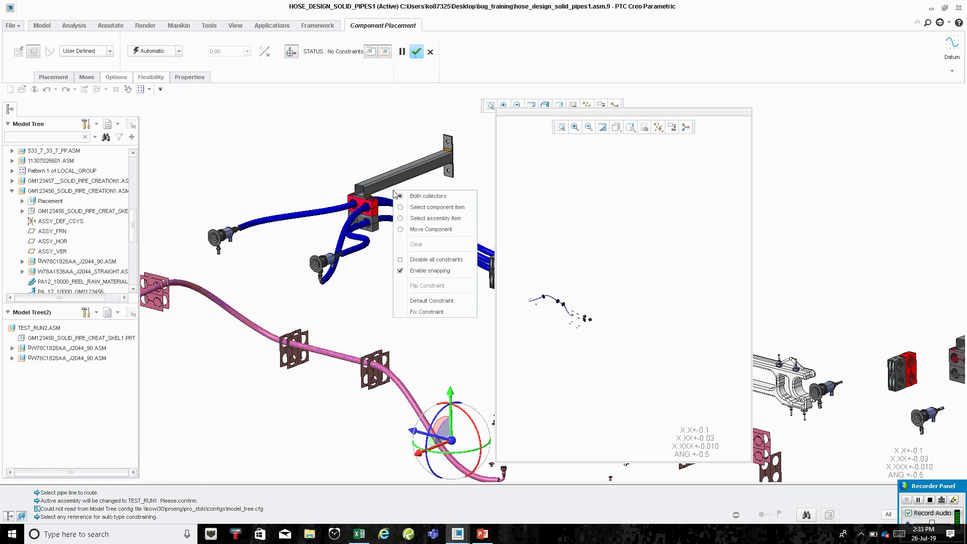
{"action": "left_click", "coordinate": [432, 301]}
{"action": "middle_click", "coordinate": [419, 326]}
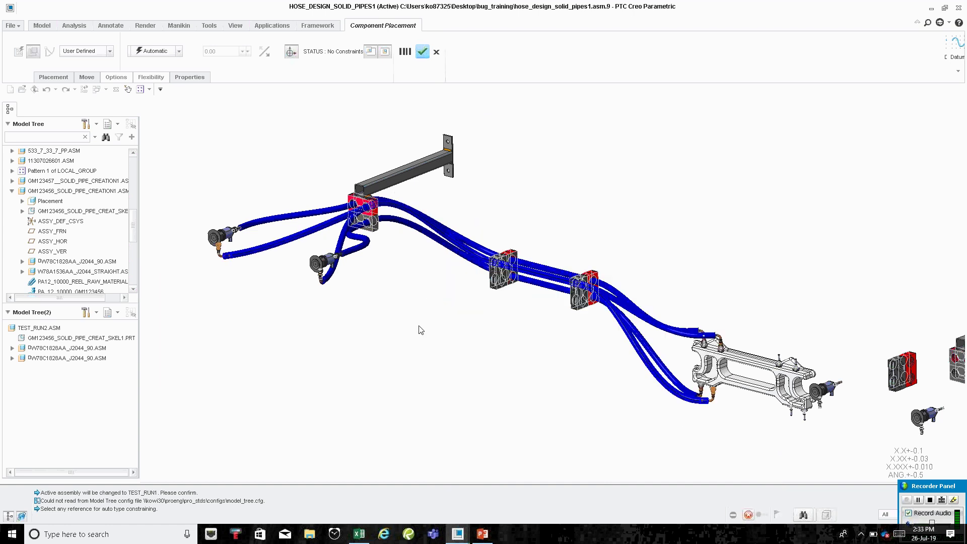
Expand TEST_RUN2.ASM in the model tree and examine its pipe start and Pipe To Point segments in the full assembly.
{"action": "middle_click_drag", "start_coordinate": [387, 210], "coordinate": [363, 220]}
{"action": "scroll", "coordinate": [363, 220], "scroll_direction": "up", "scroll_amount": 3}
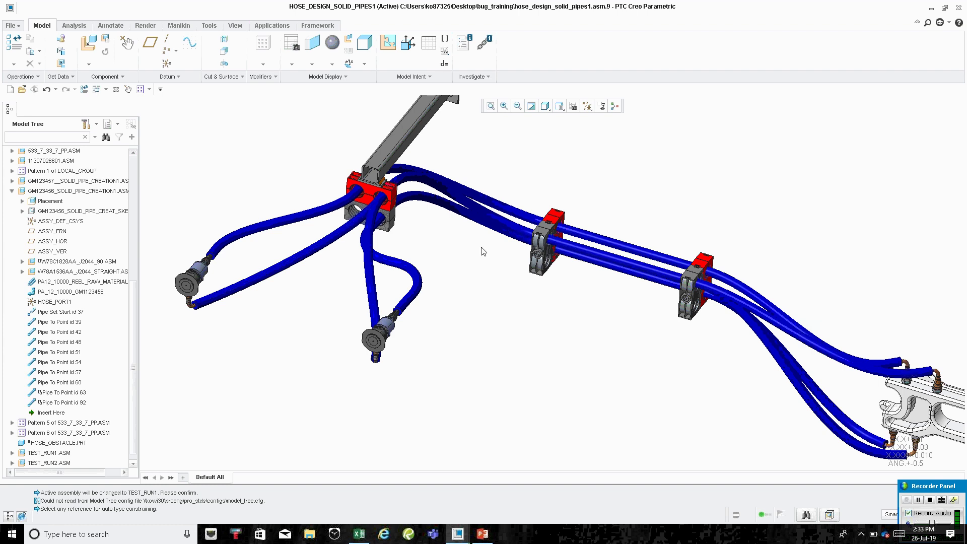
{"action": "scroll", "coordinate": [62, 253], "scroll_direction": "down", "scroll_amount": 1}
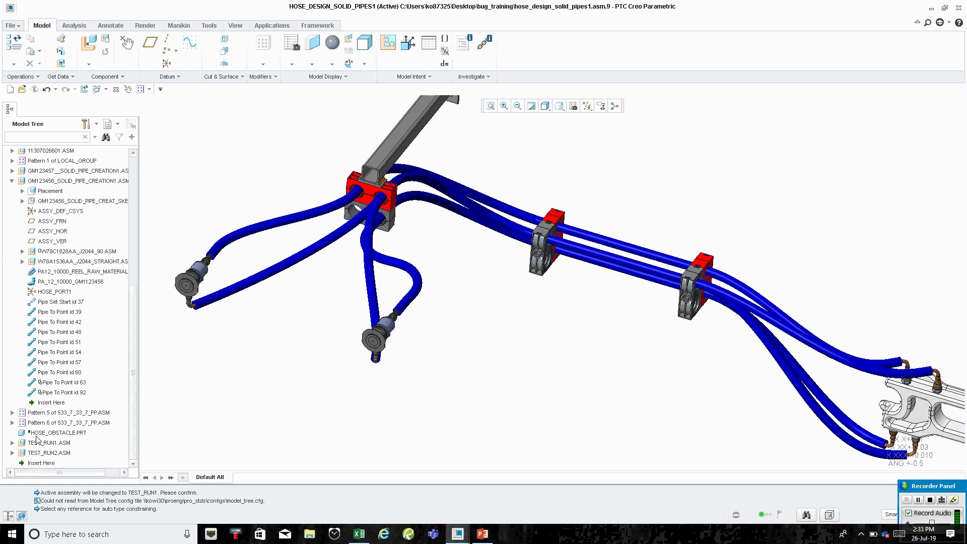
{"action": "double_click", "coordinate": [44, 453]}
{"action": "scroll", "coordinate": [53, 391], "scroll_direction": "down", "scroll_amount": 5}
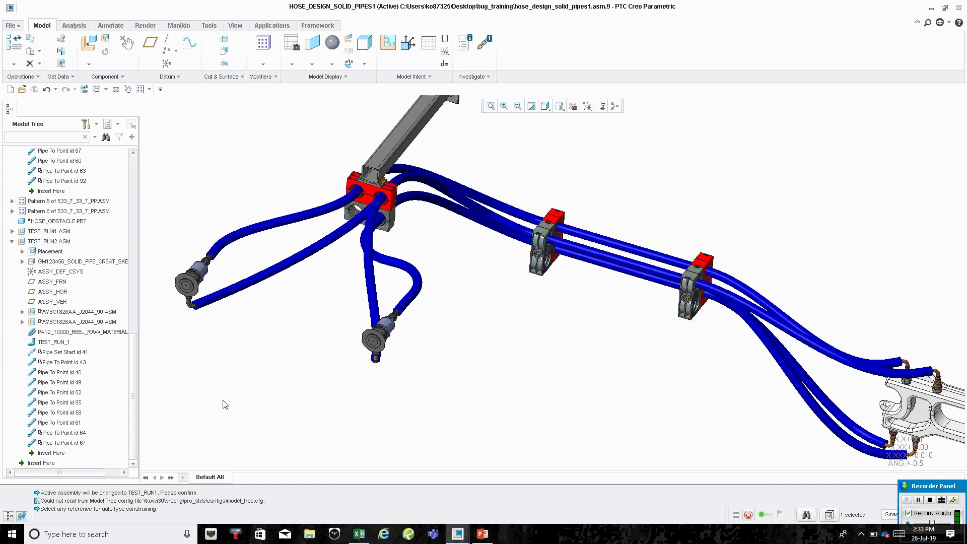
{"action": "left_click", "coordinate": [74, 352]}
{"action": "left_click", "coordinate": [71, 362]}
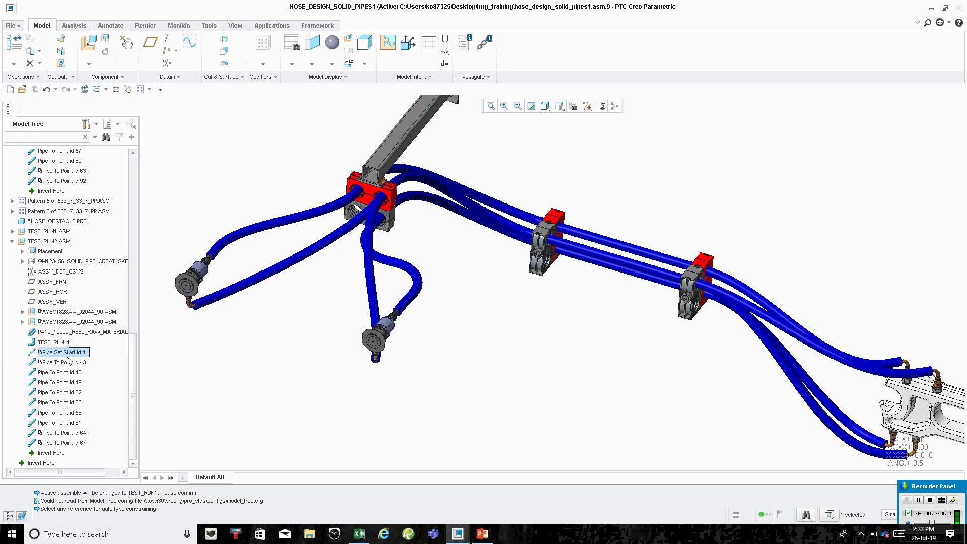
{"action": "left_click", "coordinate": [55, 433]}
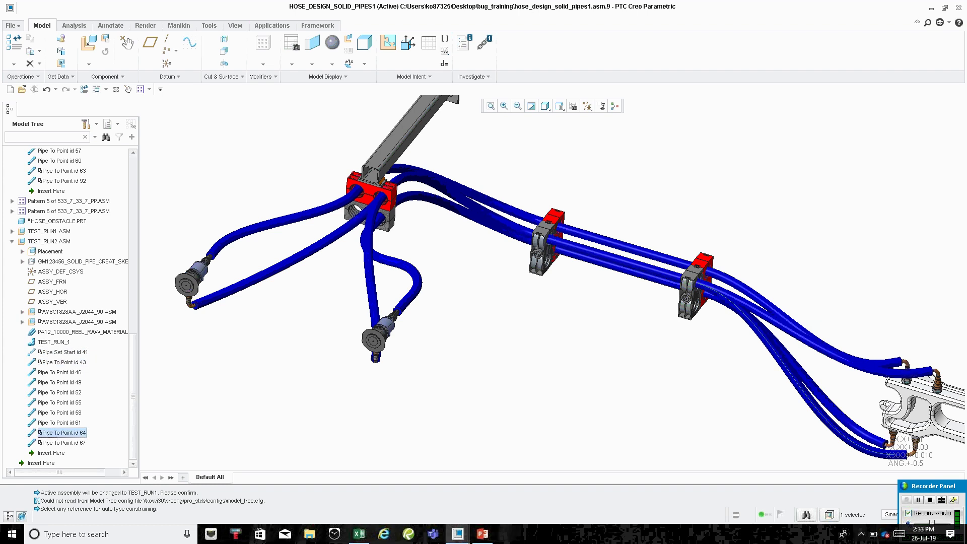
Open the references of TEST_RUN2's Pipe To Point segments id 46 through id 61 for editing together.
{"action": "left_click", "coordinate": [58, 442]}
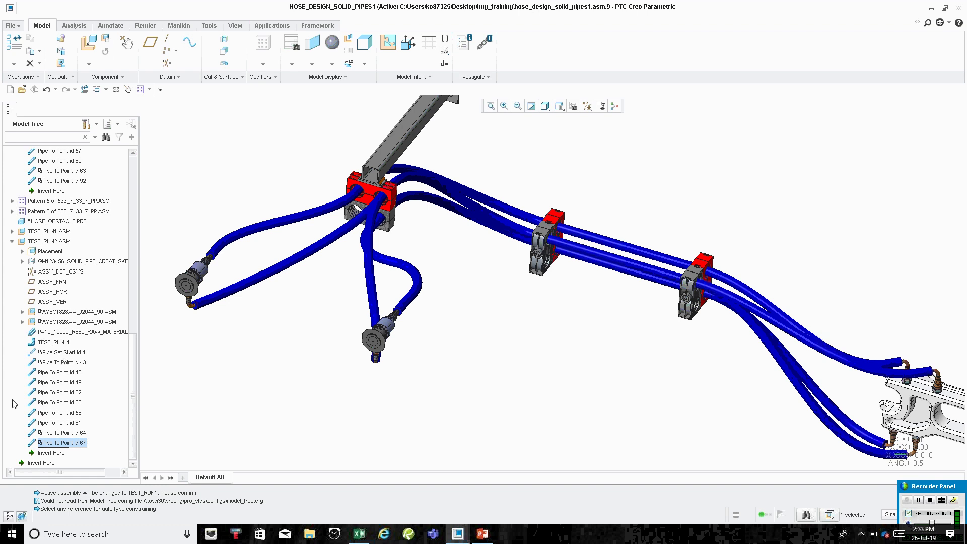
{"action": "left_click", "coordinate": [58, 373]}
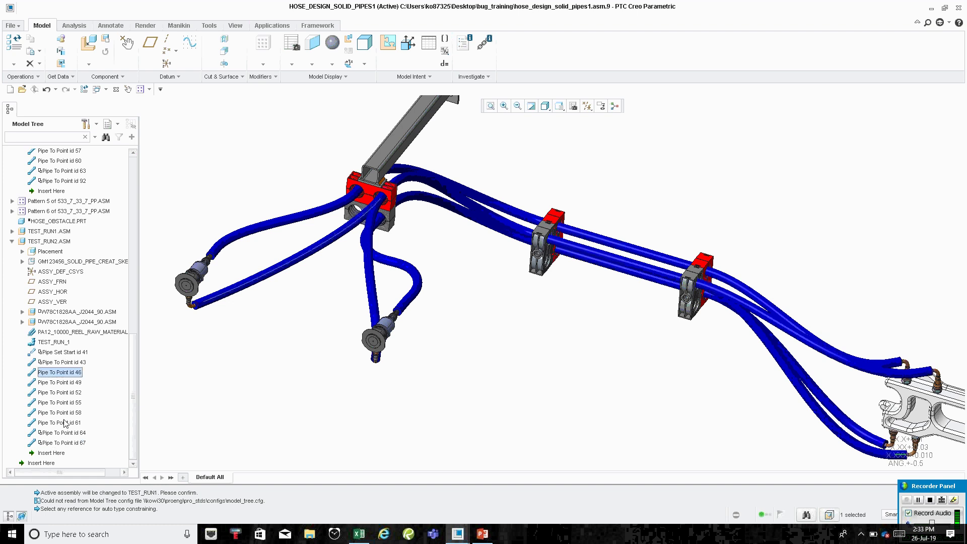
{"action": "left_click", "coordinate": [65, 423], "text": "shift"}
{"action": "right_click", "coordinate": [64, 423]}
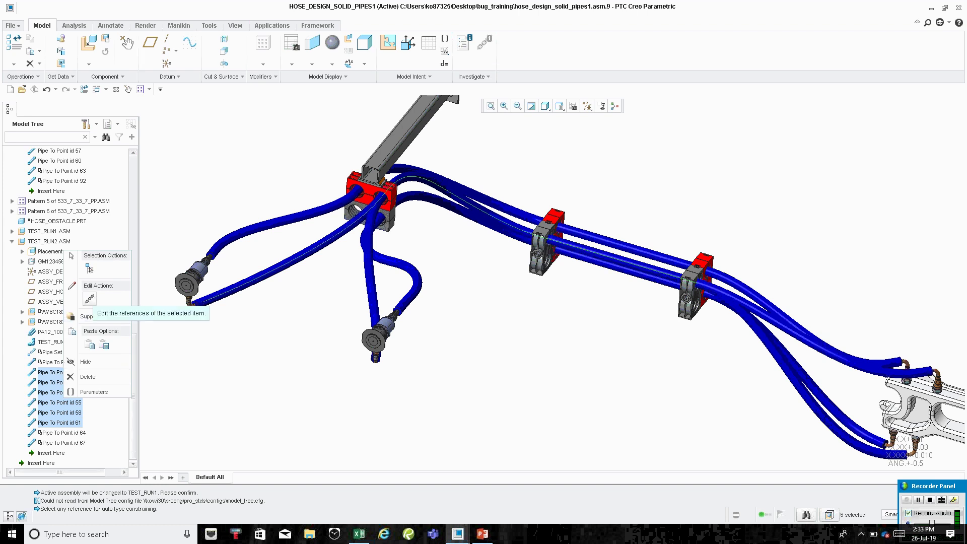
{"action": "left_click", "coordinate": [89, 299]}
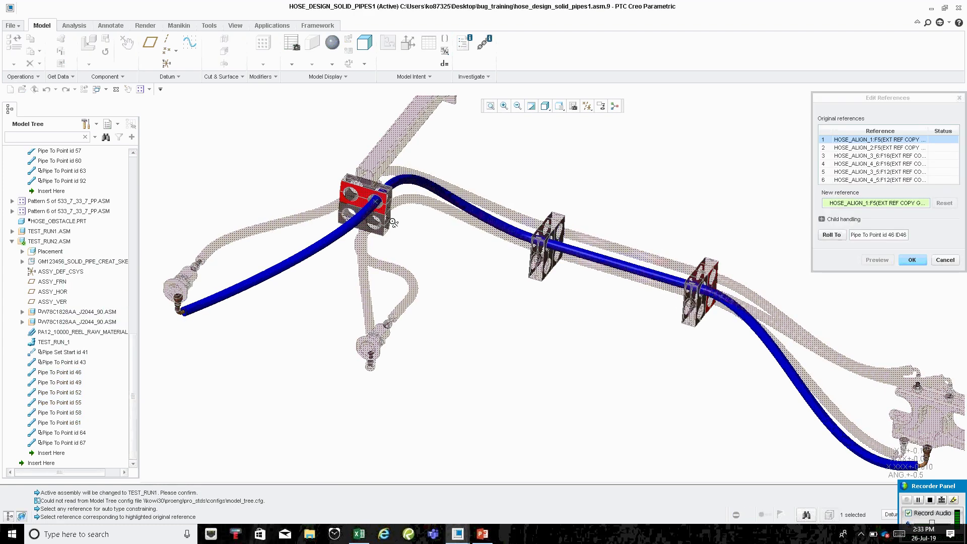
Display datum points and replace references HOSE_ALIGN_1 and HOSE_ALIGN_2 with the alignment points of a free lower hole in the first clip.
{"action": "middle_click_drag", "start_coordinate": [379, 207], "coordinate": [389, 230]}
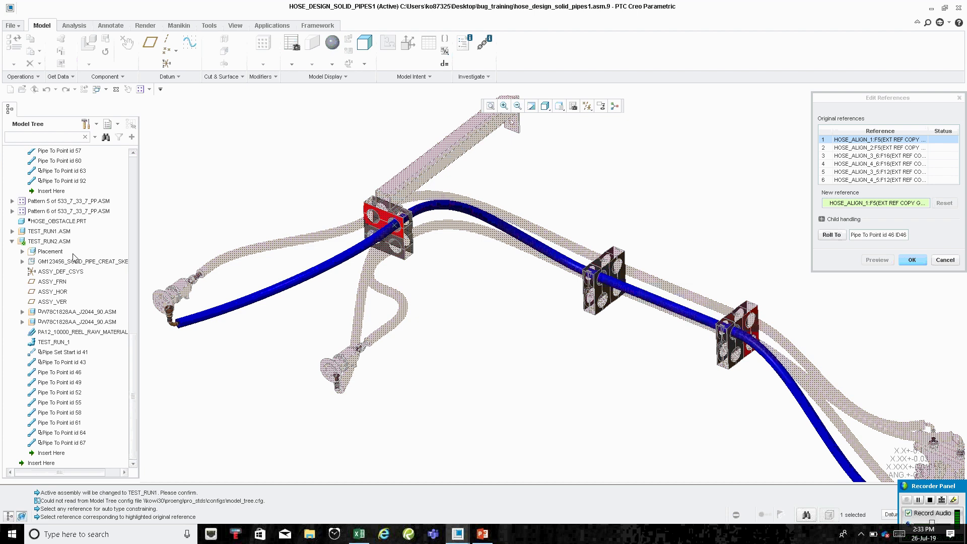
{"action": "left_click", "coordinate": [587, 106]}
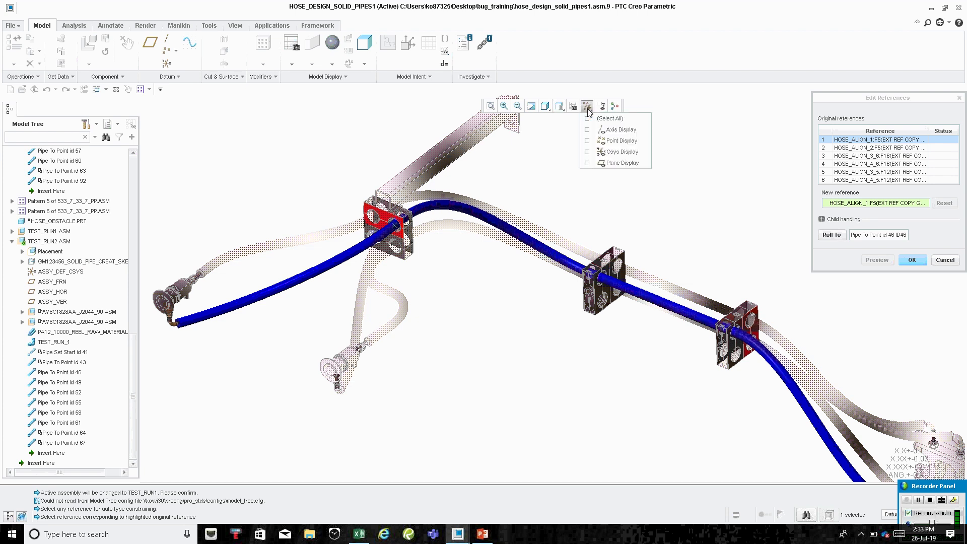
{"action": "left_click", "coordinate": [611, 141]}
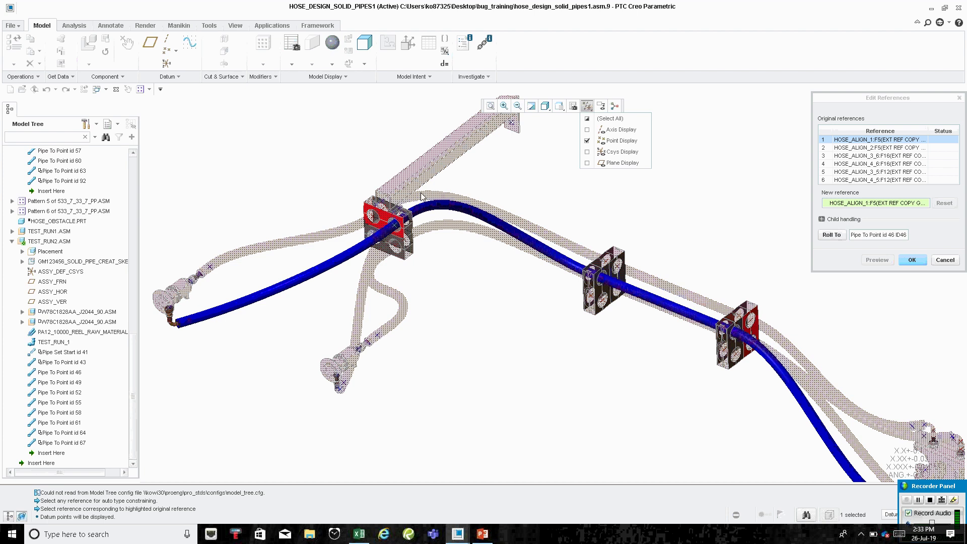
{"action": "left_click", "coordinate": [387, 201]}
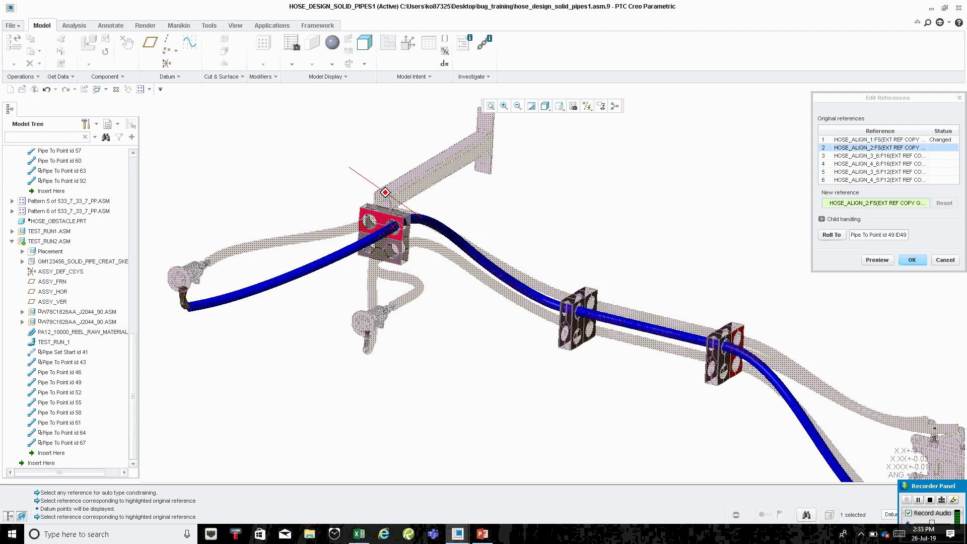
{"action": "scroll", "coordinate": [375, 225], "scroll_direction": "down", "scroll_amount": 5}
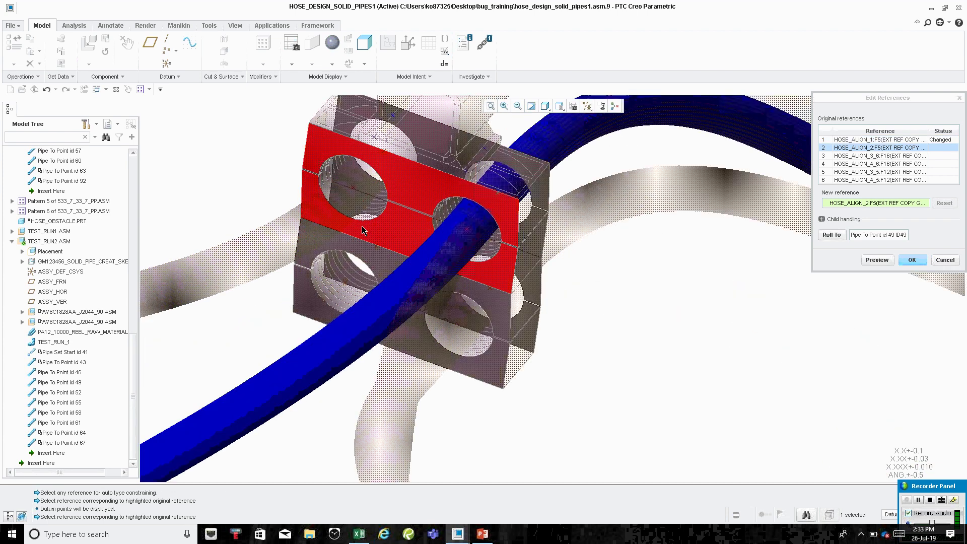
{"action": "left_click", "coordinate": [347, 284]}
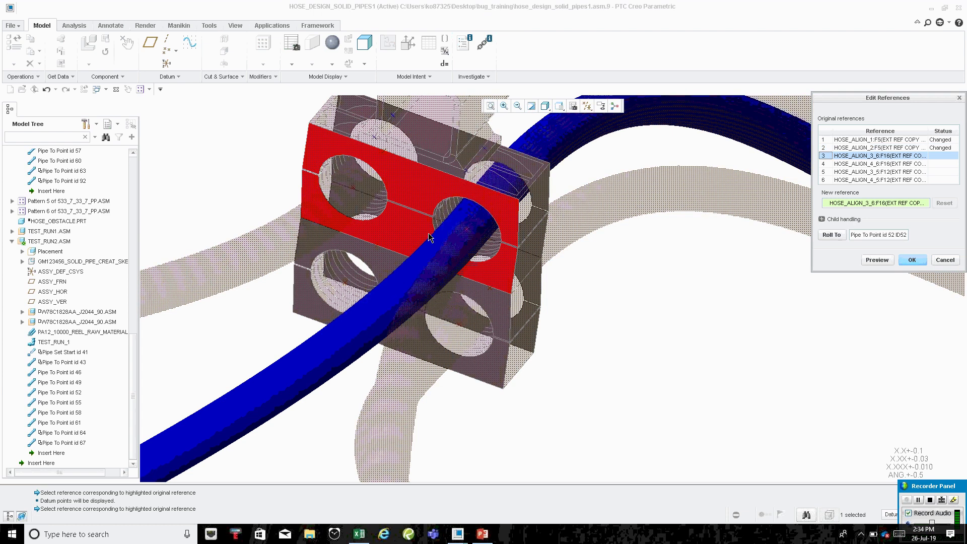
{"action": "middle_click_drag", "start_coordinate": [457, 250], "coordinate": [451, 263]}
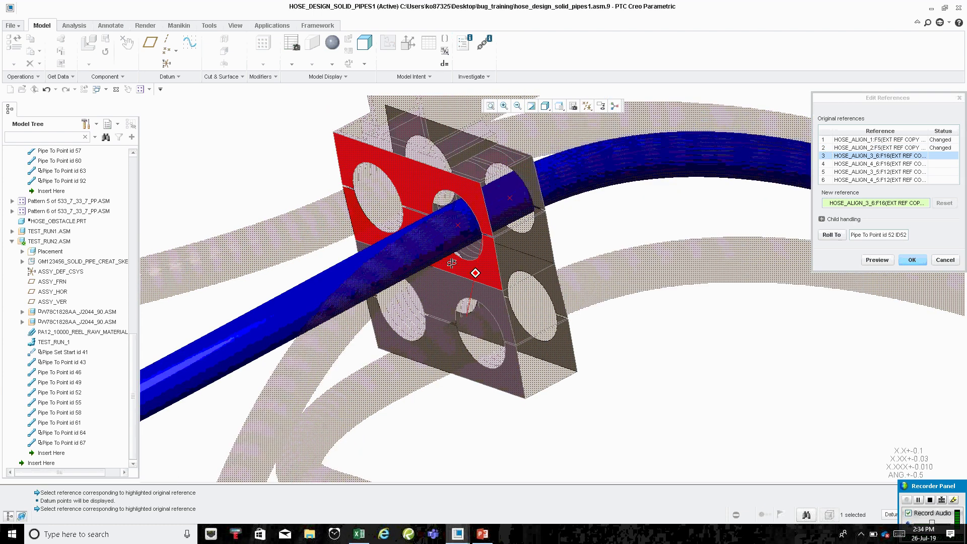
Check the first two replaced references and preview the rerouted pipe at the first clip.
{"action": "left_click", "coordinate": [891, 140]}
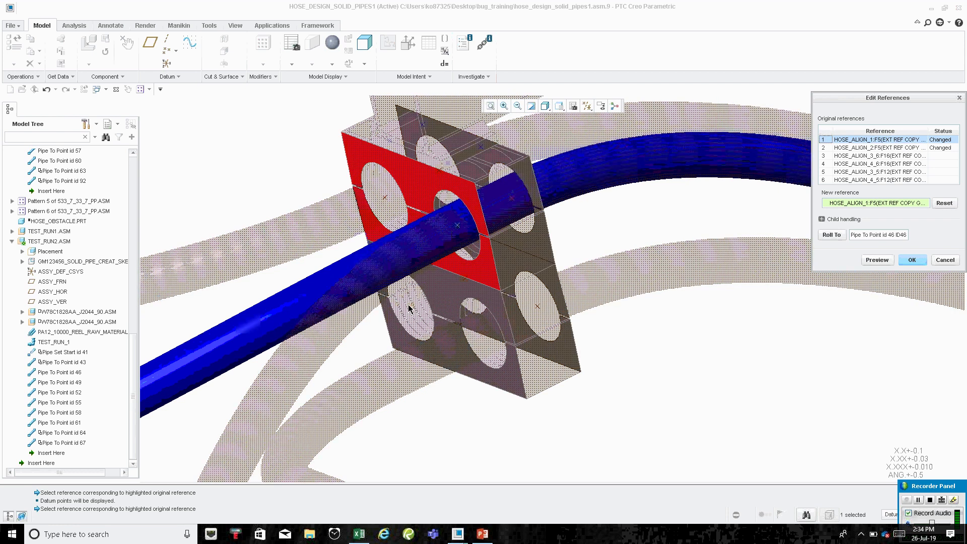
{"action": "left_click", "coordinate": [900, 148]}
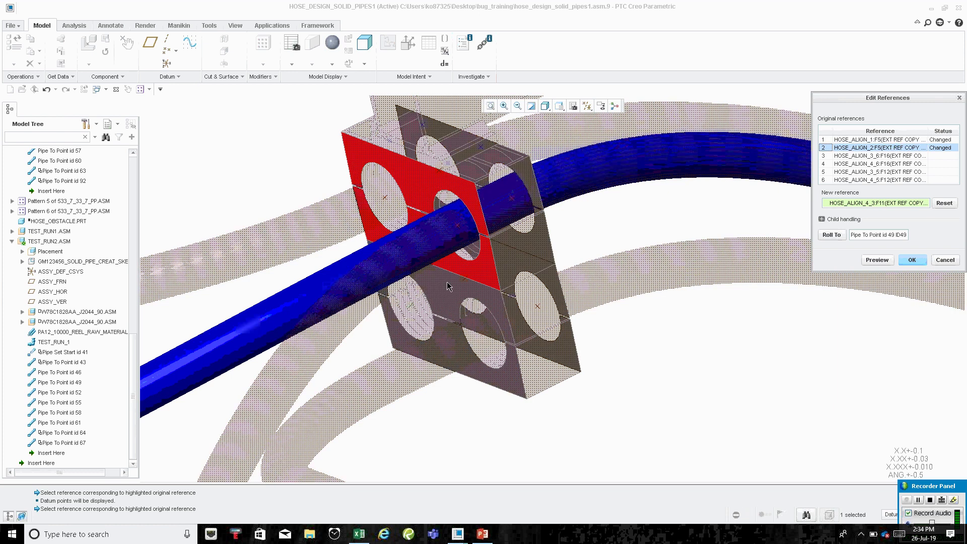
{"action": "left_click", "coordinate": [879, 155]}
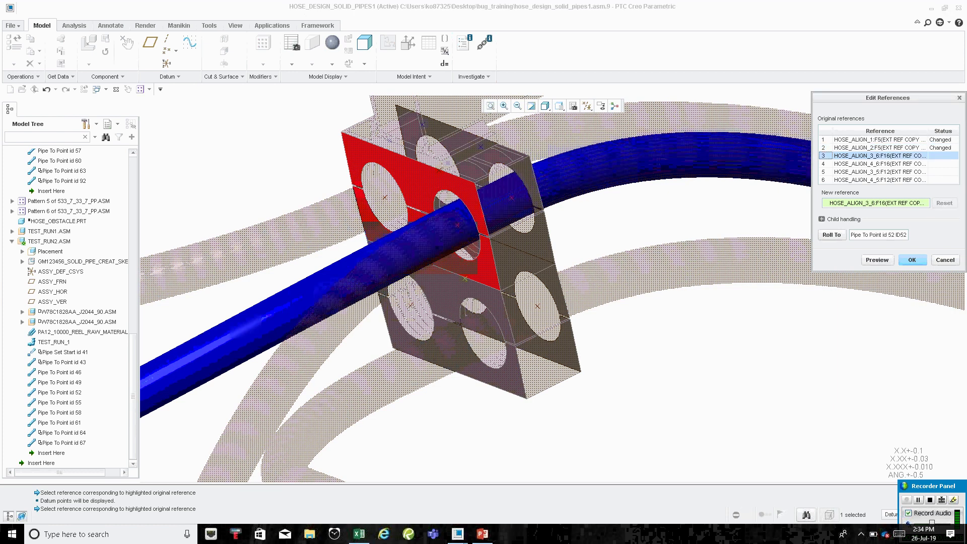
{"action": "left_click", "coordinate": [879, 260]}
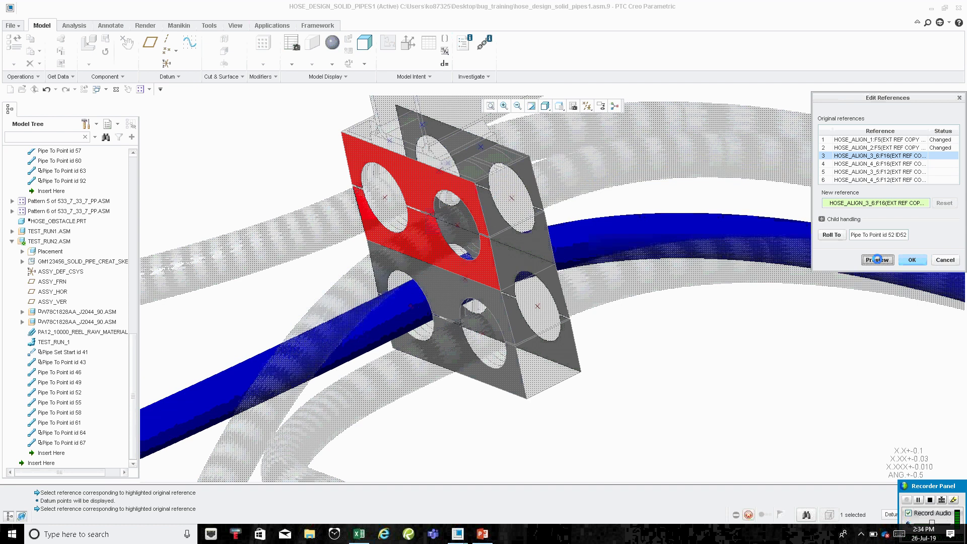
Replace references HOSE_ALIGN_3_6 and HOSE_ALIGN_4_6 with the two alignment points of the middle clip's free lower hole.
{"action": "scroll", "coordinate": [539, 151], "scroll_direction": "down", "scroll_amount": 5}
{"action": "middle_click_drag", "start_coordinate": [539, 151], "coordinate": [579, 257]}
{"action": "scroll", "coordinate": [586, 265], "scroll_direction": "up", "scroll_amount": 5}
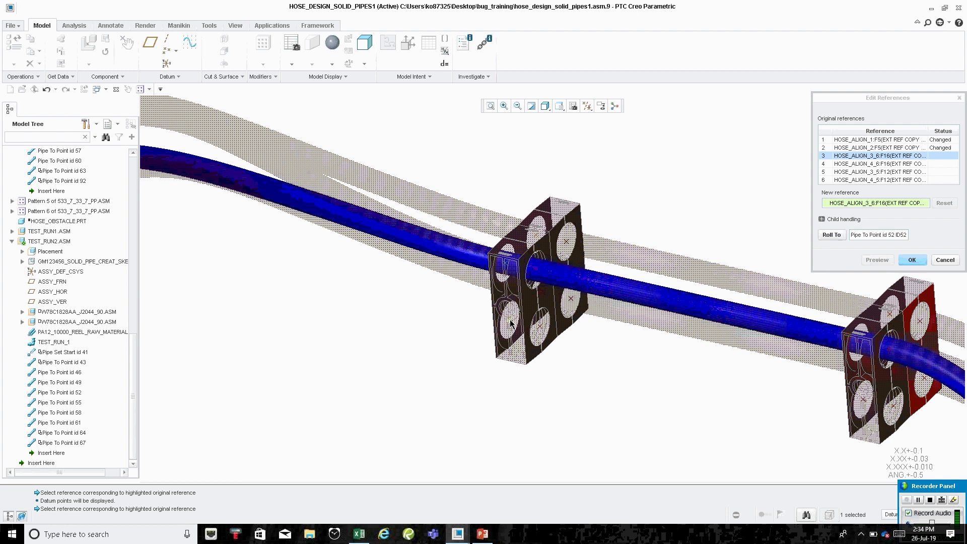
{"action": "left_click", "coordinate": [511, 324]}
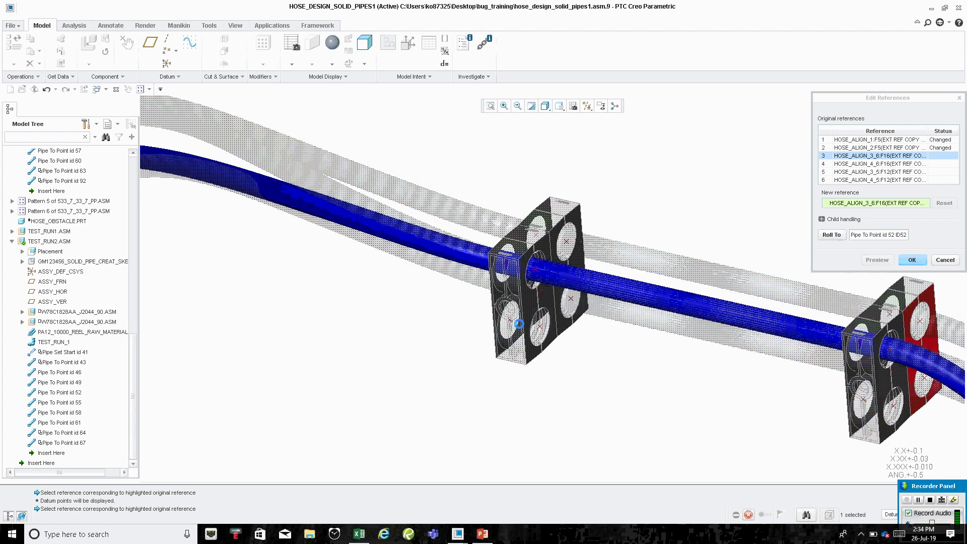
{"action": "left_click", "coordinate": [543, 332]}
Replace references HOSE_ALIGN_3_5 and HOSE_ALIGN_4_5 with the last clip's free lower-hole points and preview the complete route.
{"action": "middle_click_drag", "start_coordinate": [738, 372], "coordinate": [506, 310], "text": "shift"}
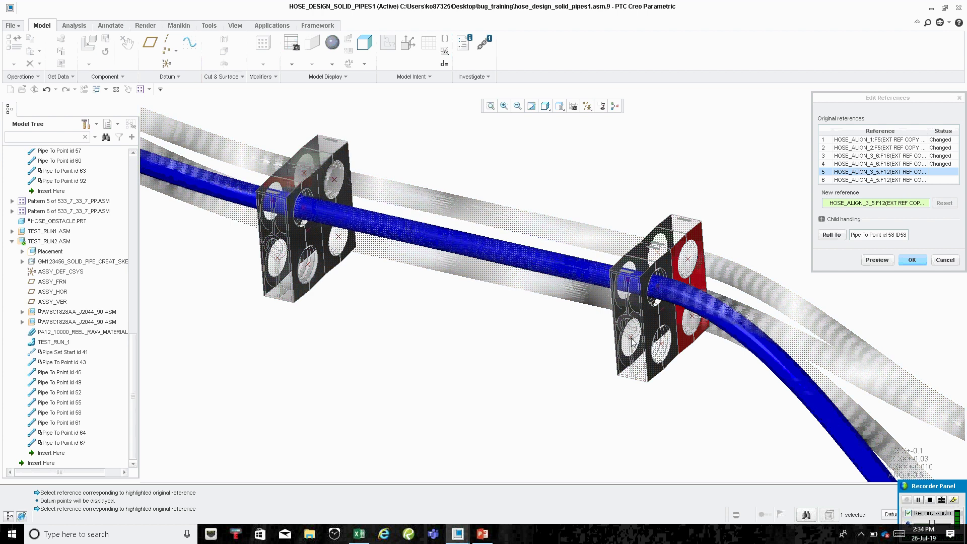
{"action": "left_click", "coordinate": [662, 348]}
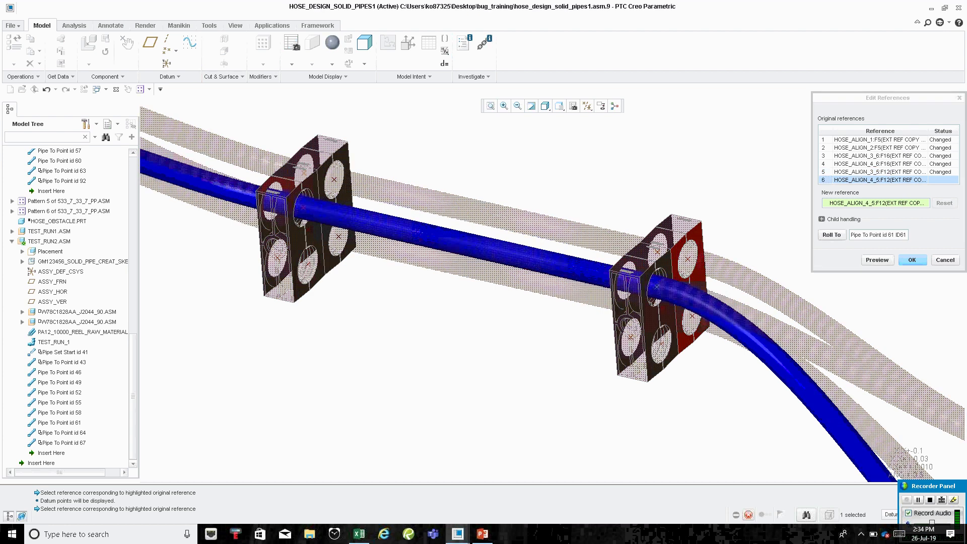
{"action": "left_click", "coordinate": [875, 263]}
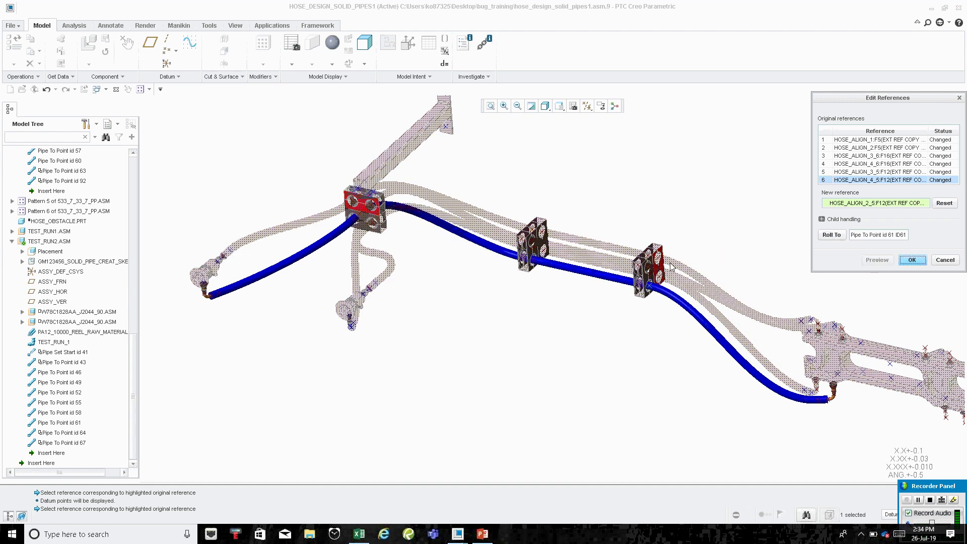
Examine the previewed route through all three clips, accept the new references and inspect the hose among its neighbours.
{"action": "scroll", "coordinate": [671, 267], "scroll_direction": "up", "scroll_amount": 10}
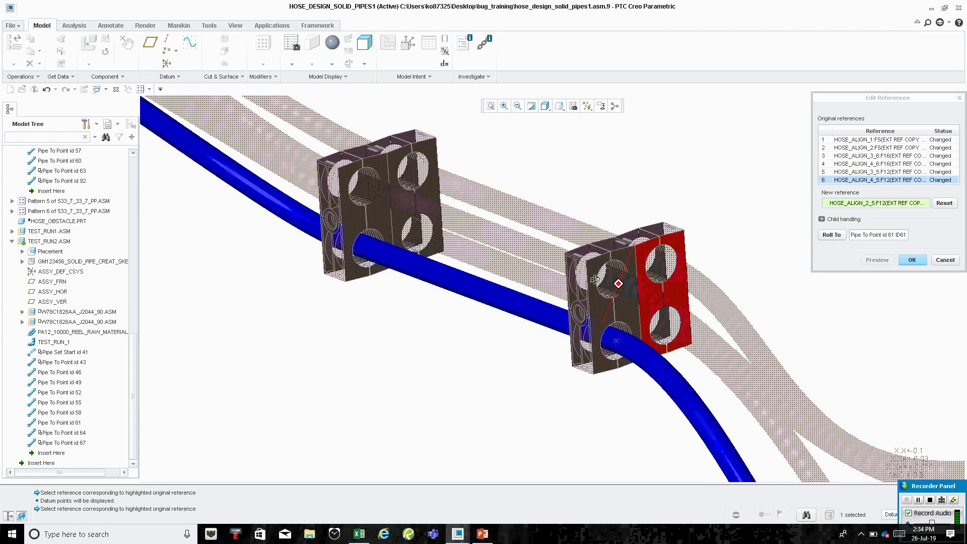
{"action": "middle_click_drag", "start_coordinate": [595, 280], "coordinate": [762, 343], "text": "shift"}
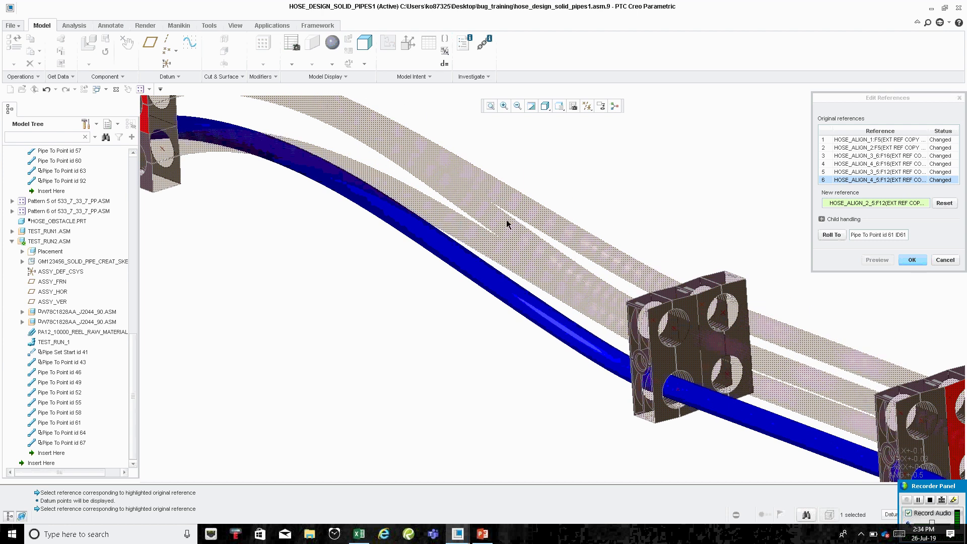
{"action": "scroll", "coordinate": [508, 292], "scroll_direction": "down", "scroll_amount": 3}
{"action": "scroll", "coordinate": [483, 202], "scroll_direction": "up", "scroll_amount": 4}
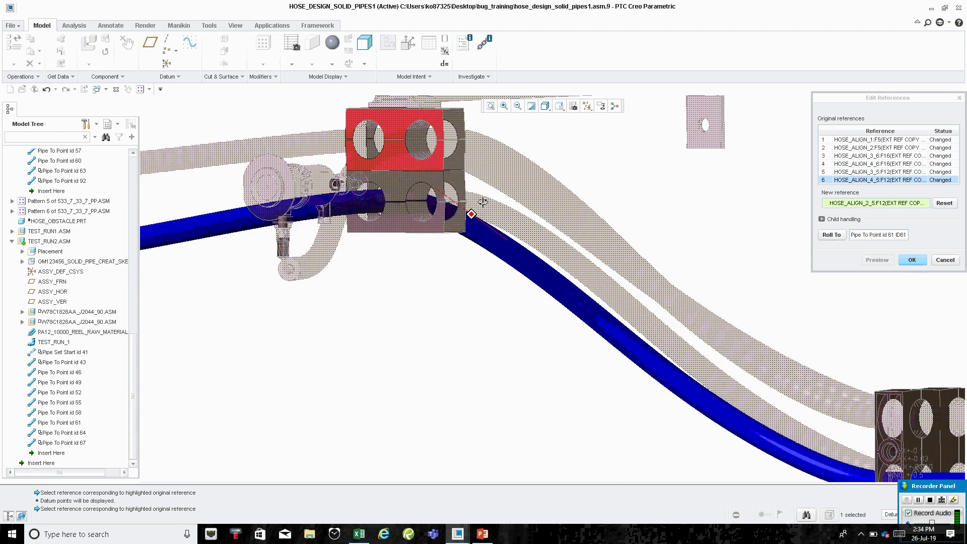
{"action": "middle_click_drag", "start_coordinate": [482, 202], "coordinate": [514, 204]}
{"action": "scroll", "coordinate": [491, 224], "scroll_direction": "up", "scroll_amount": 2}
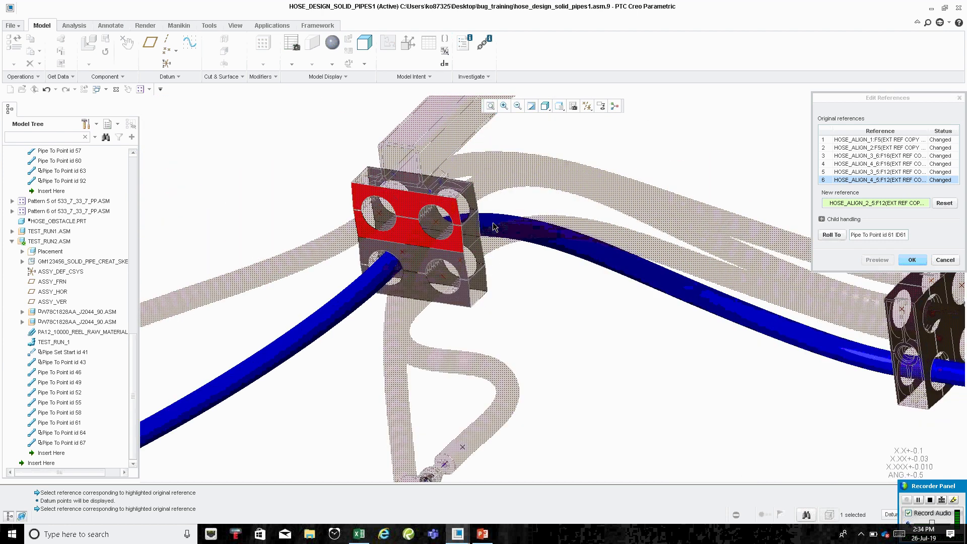
{"action": "middle_click", "coordinate": [493, 227]}
{"action": "scroll", "coordinate": [493, 241], "scroll_direction": "down", "scroll_amount": 5}
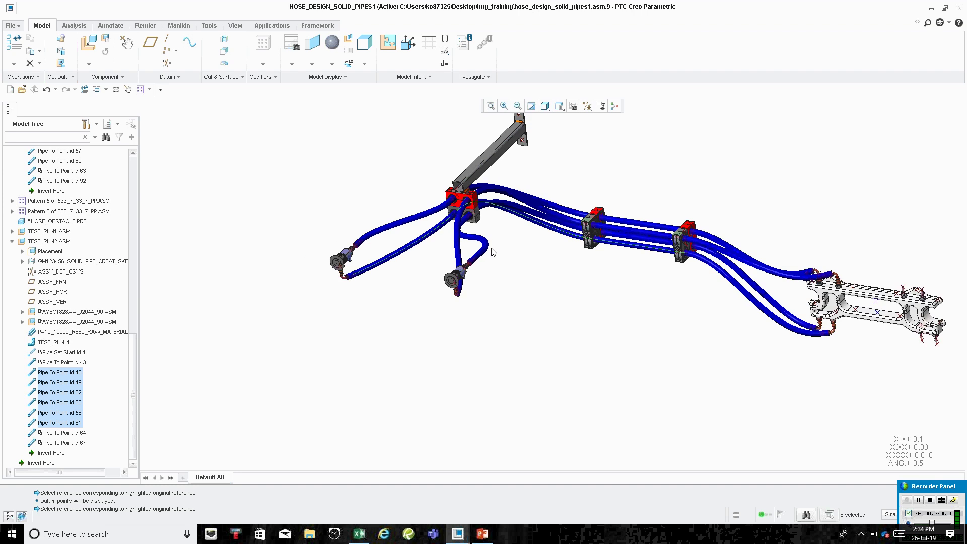
{"action": "scroll", "coordinate": [499, 217], "scroll_direction": "up", "scroll_amount": 2}
{"action": "left_click", "coordinate": [456, 199]}
{"action": "scroll", "coordinate": [430, 196], "scroll_direction": "up", "scroll_amount": 3}
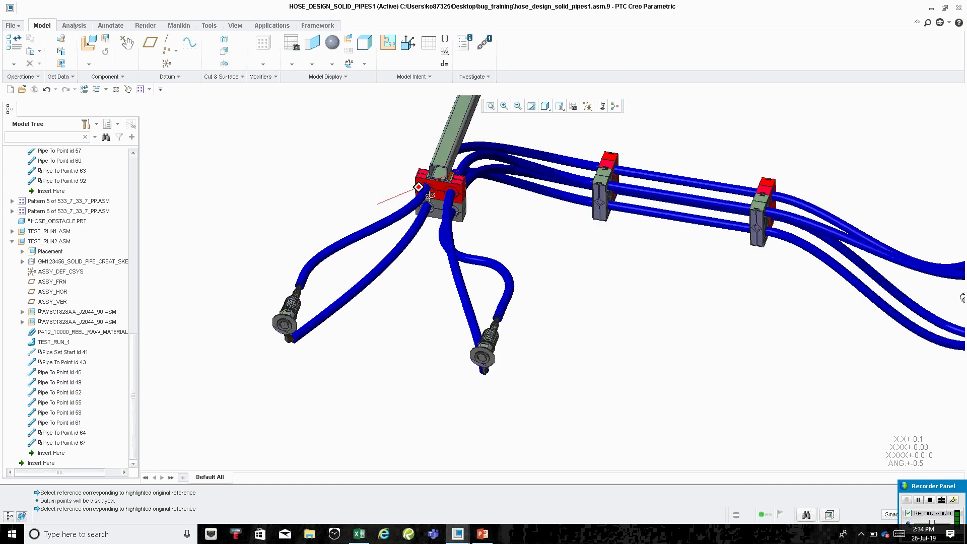
{"action": "mouse_move", "coordinate": [429, 196]}
{"action": "middle_mouse_down"}
{"action": "mouse_move", "coordinate": [468, 237]}
{"action": "mouse_move", "coordinate": [556, 260]}
{"action": "mouse_move", "coordinate": [529, 265]}
{"action": "mouse_move", "coordinate": [553, 253]}
{"action": "mouse_move", "coordinate": [514, 241]}
{"action": "middle_mouse_up"}
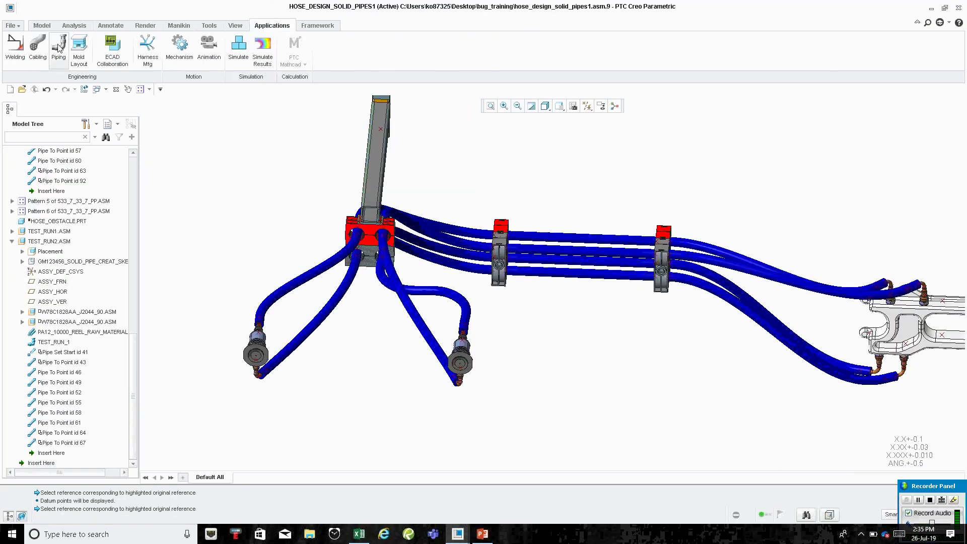
In the Piping application, activate TEST_RUN2's TEST_RUN_1 pipeline for routing and check it for bend violations with Pipe Check Rule.
{"action": "left_click", "coordinate": [59, 48]}
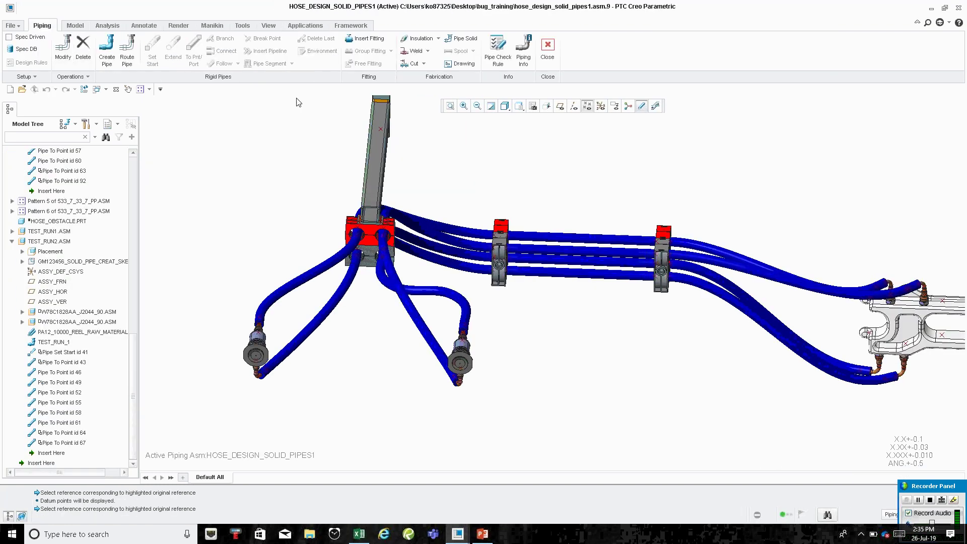
{"action": "left_click", "coordinate": [128, 50]}
{"action": "left_click", "coordinate": [43, 343]}
{"action": "left_click", "coordinate": [924, 118]}
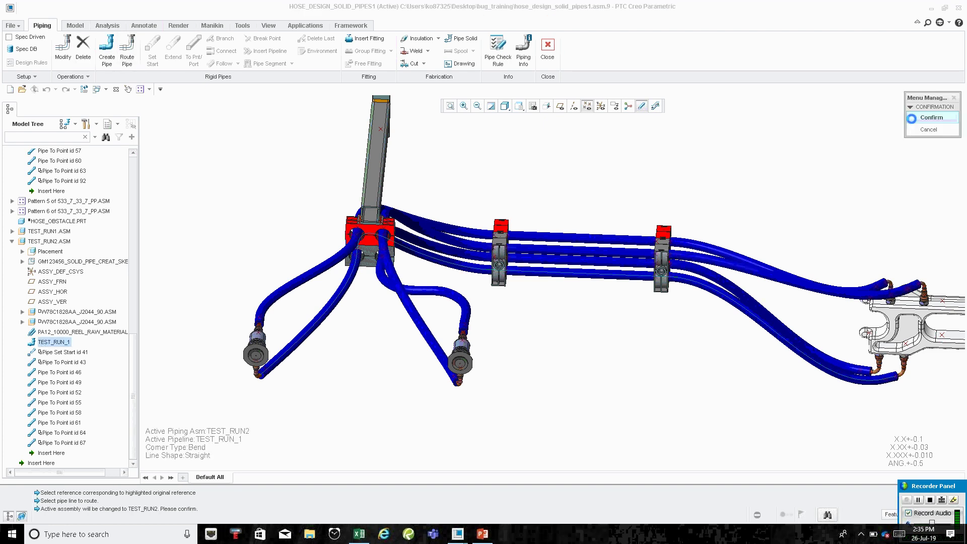
{"action": "left_click", "coordinate": [496, 57]}
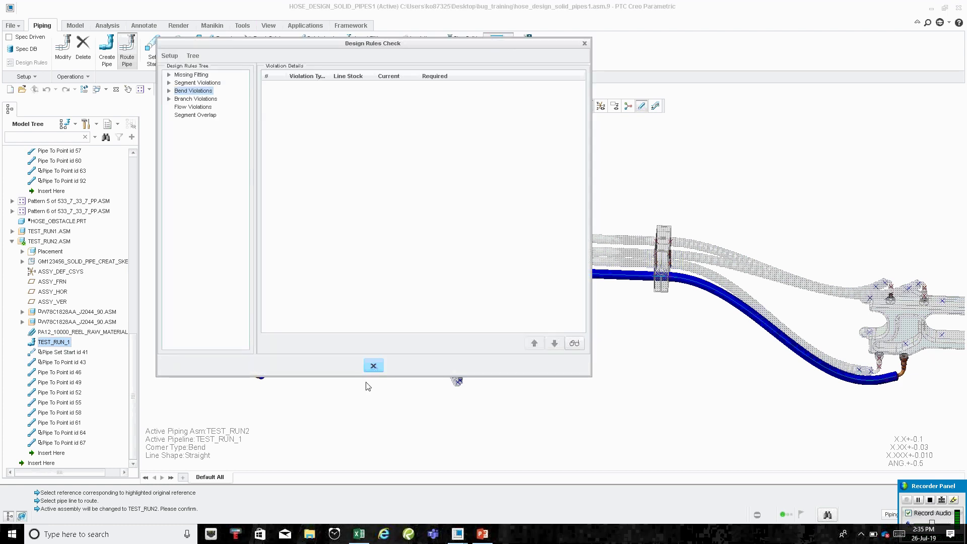
{"action": "left_click", "coordinate": [374, 367]}
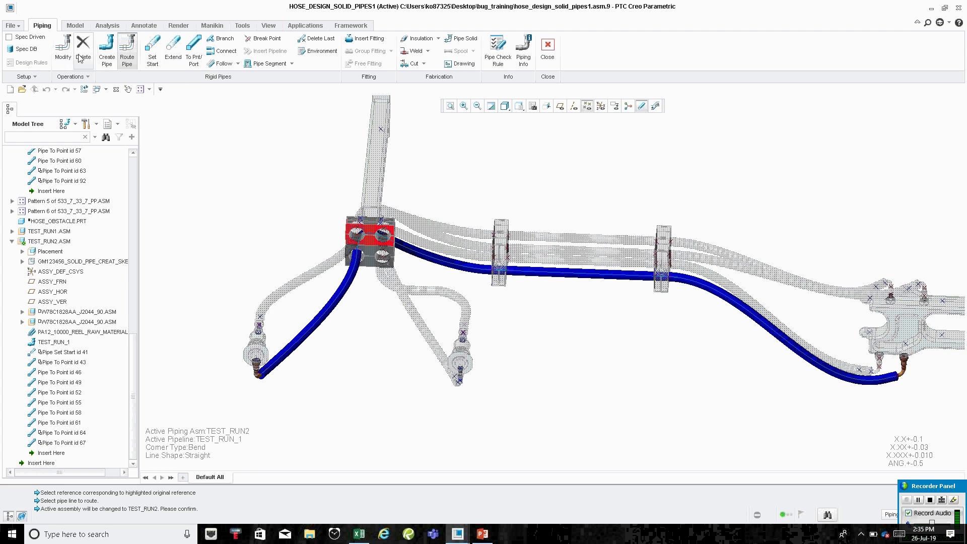
Activate the S-curved hose's pipeline for routing, run Pipe Check Rule on it and examine its bend violations.
{"action": "left_click", "coordinate": [125, 57]}
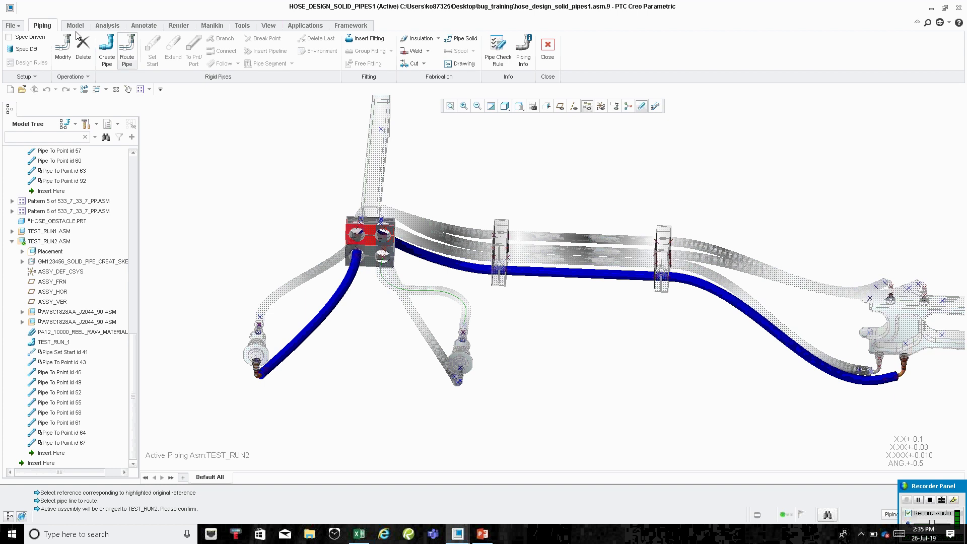
{"action": "left_click", "coordinate": [127, 50]}
{"action": "left_click", "coordinate": [468, 305]}
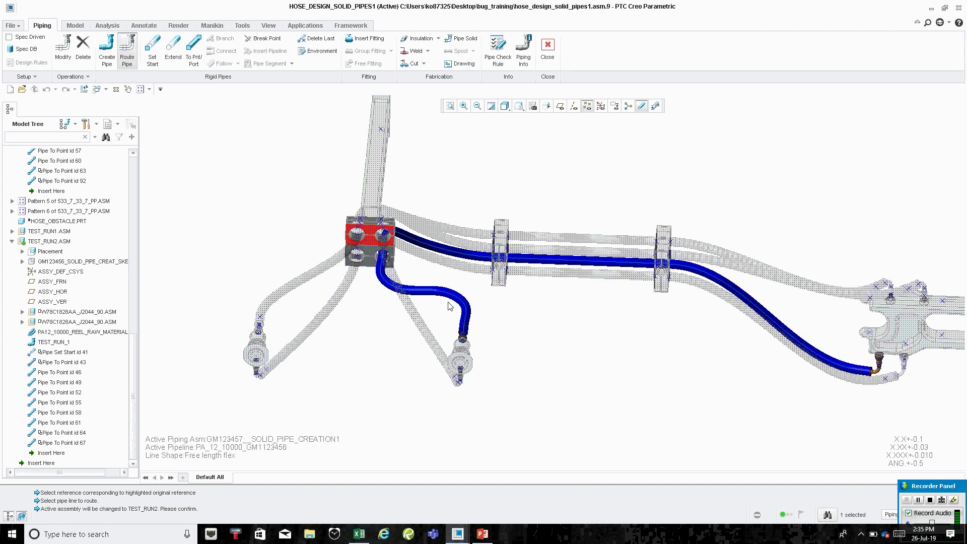
{"action": "left_click", "coordinate": [488, 49]}
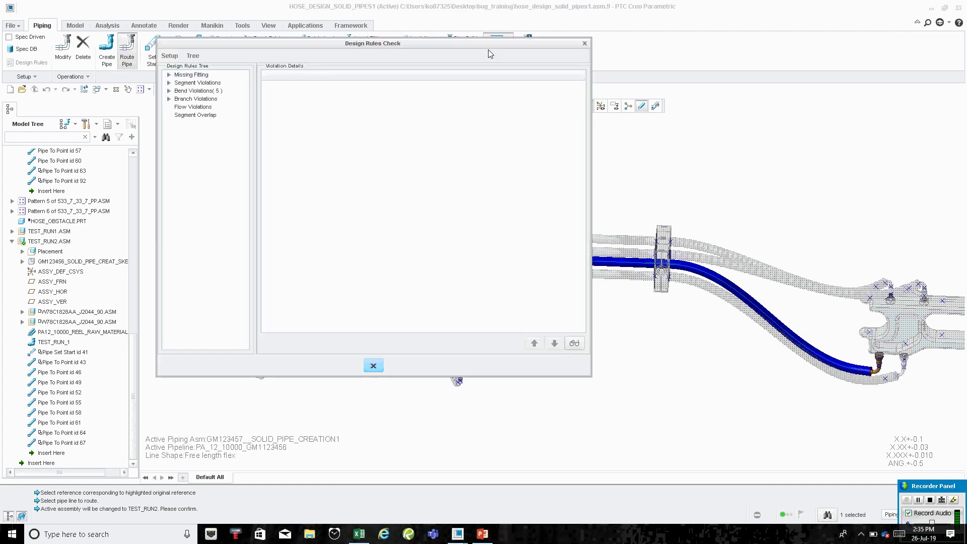
{"action": "left_click", "coordinate": [192, 91]}
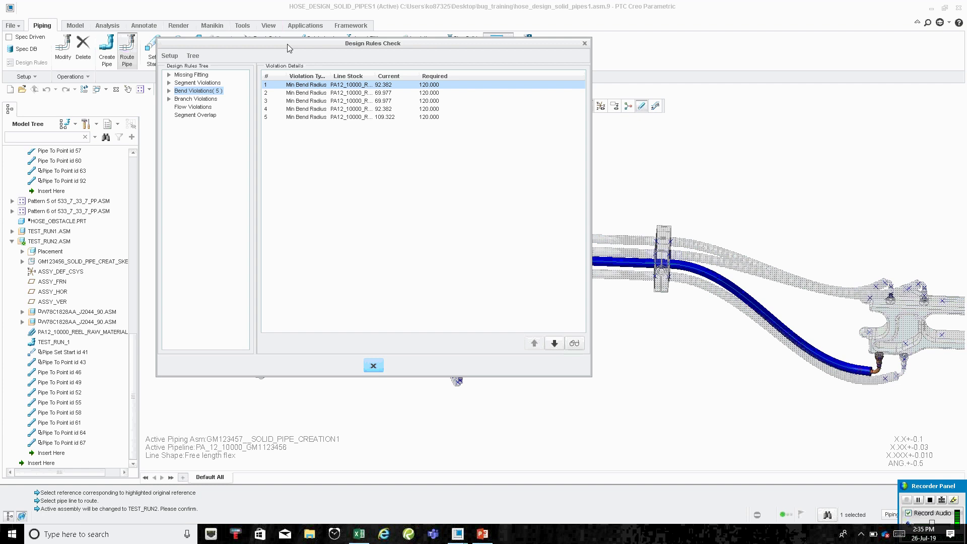
Examine the first listed minimum bend radius violation on the S-curved hose, with the Design Rules Check results moved clear of it.
{"action": "left_click_drag", "start_coordinate": [287, 48], "coordinate": [783, 113]}
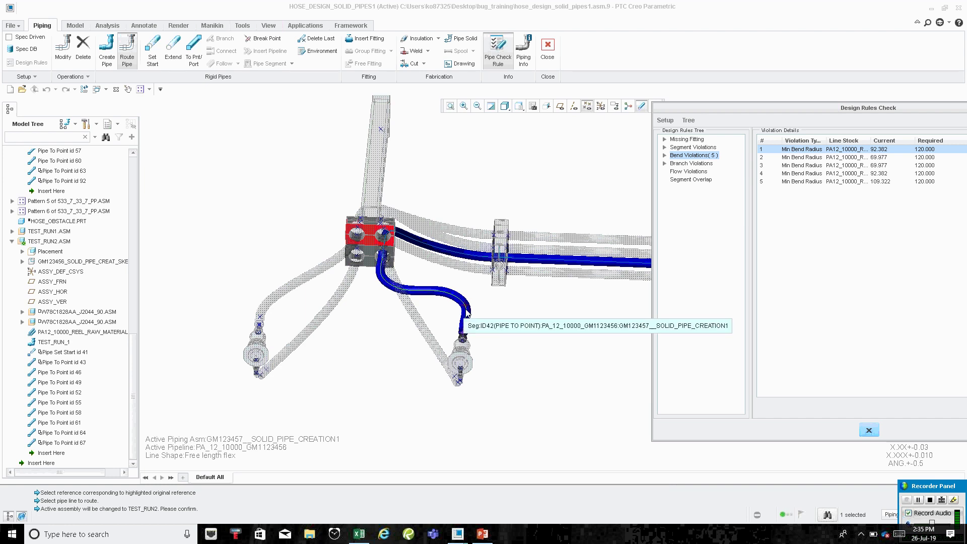
{"action": "scroll", "coordinate": [466, 312], "scroll_direction": "down", "scroll_amount": 1}
{"action": "scroll", "coordinate": [471, 308], "scroll_direction": "down", "scroll_amount": 4}
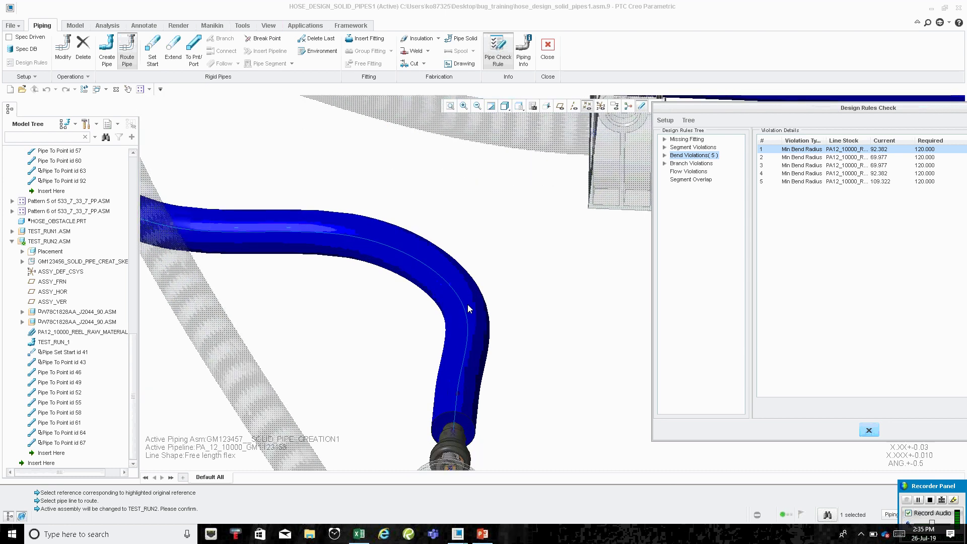
{"action": "left_click", "coordinate": [788, 153]}
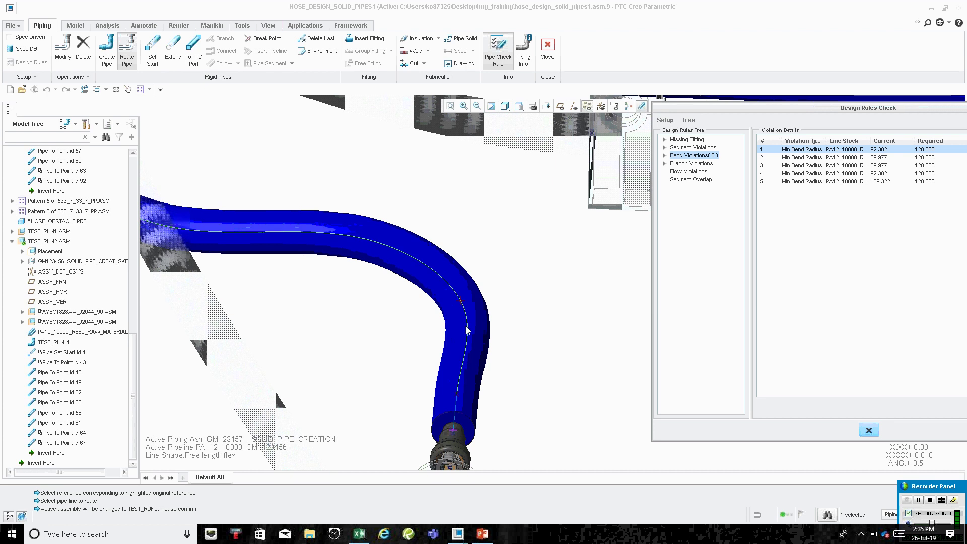
{"action": "scroll", "coordinate": [478, 322], "scroll_direction": "down", "scroll_amount": 5}
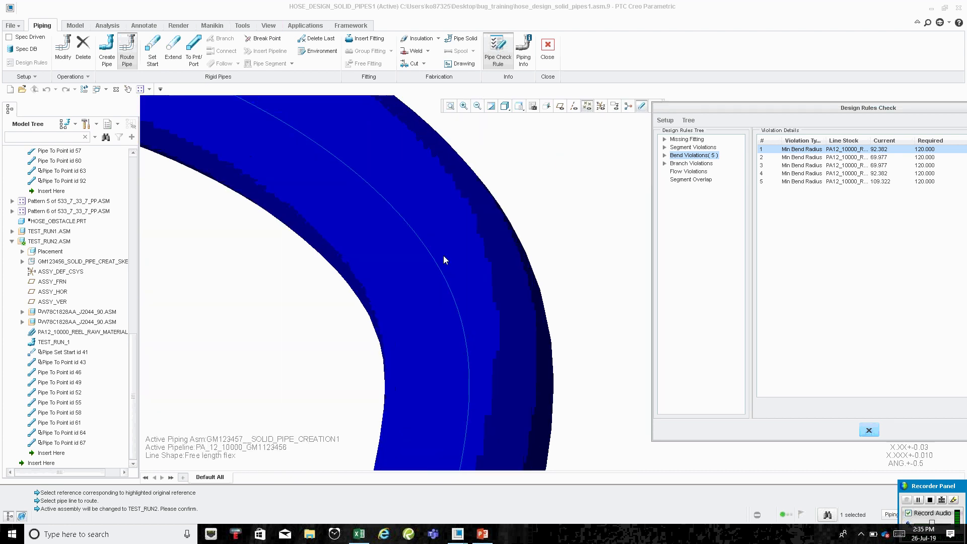
{"action": "left_click", "coordinate": [801, 149]}
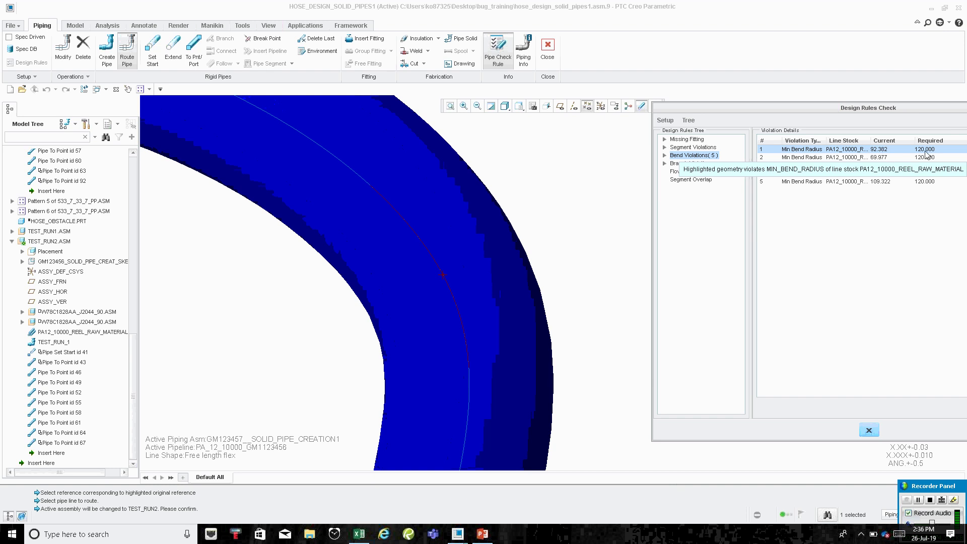
{"action": "left_click_drag", "start_coordinate": [902, 107], "coordinate": [573, 115]}
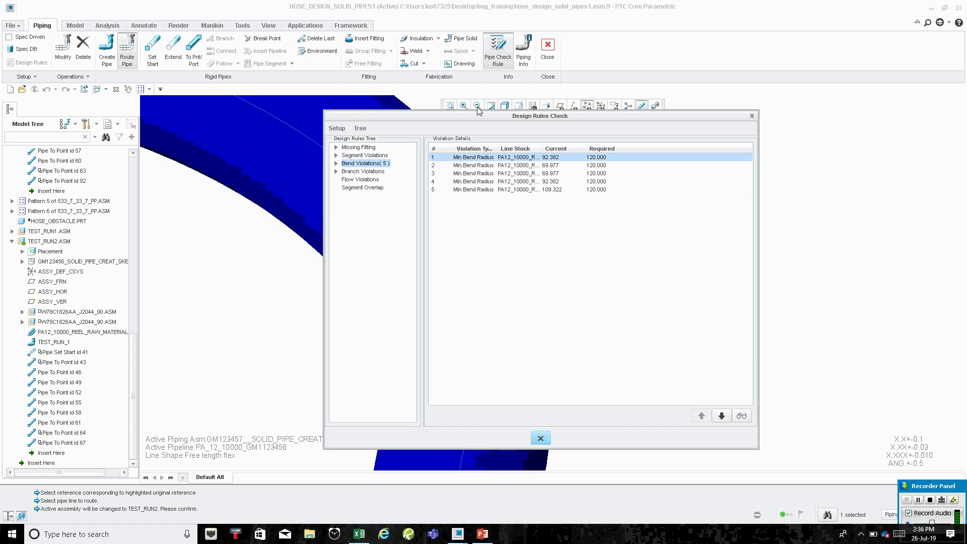
{"action": "left_click_drag", "start_coordinate": [479, 114], "coordinate": [479, 101]}
{"action": "left_click_drag", "start_coordinate": [580, 107], "coordinate": [712, 92]}
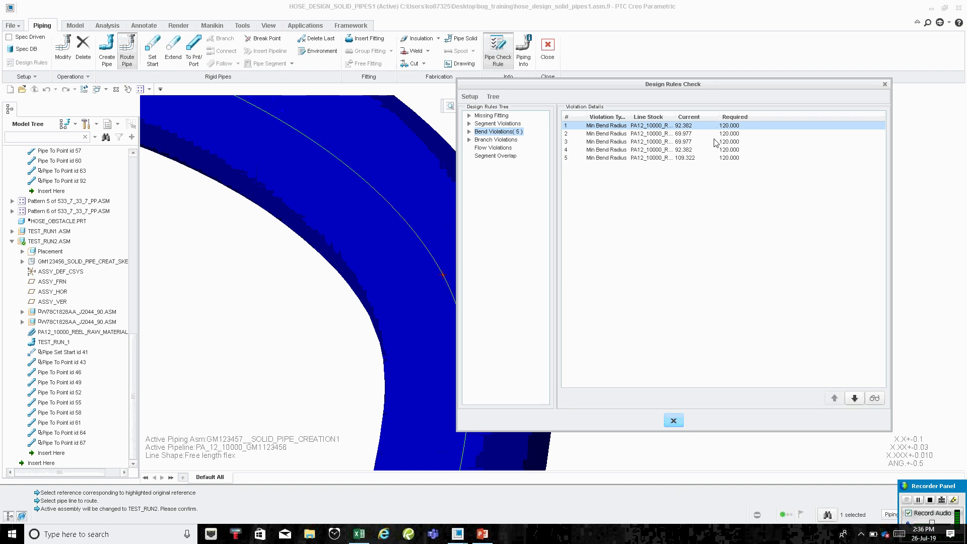
Examine the second bend violation along the S-curved hose from several views and close the rule check results.
{"action": "scroll", "coordinate": [259, 255], "scroll_direction": "down", "scroll_amount": 5}
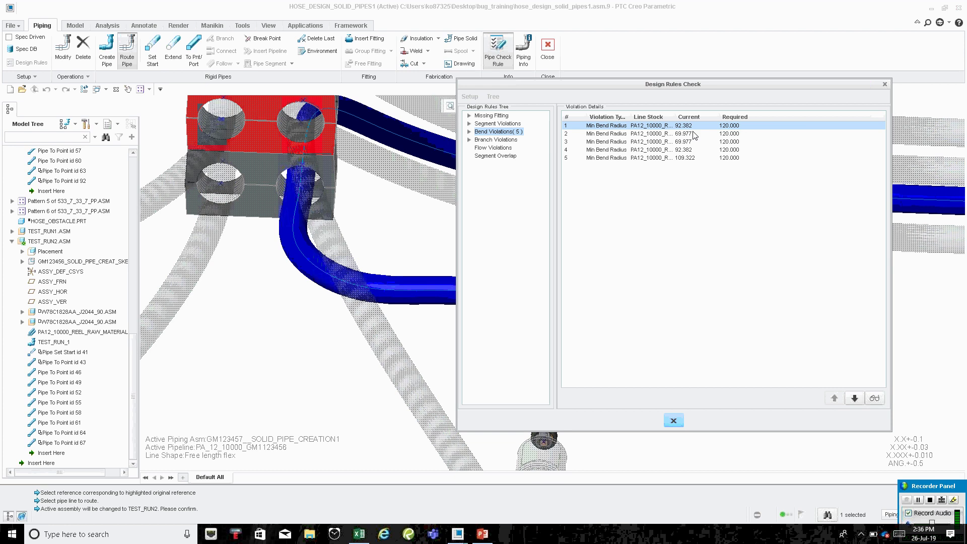
{"action": "left_click", "coordinate": [694, 134]}
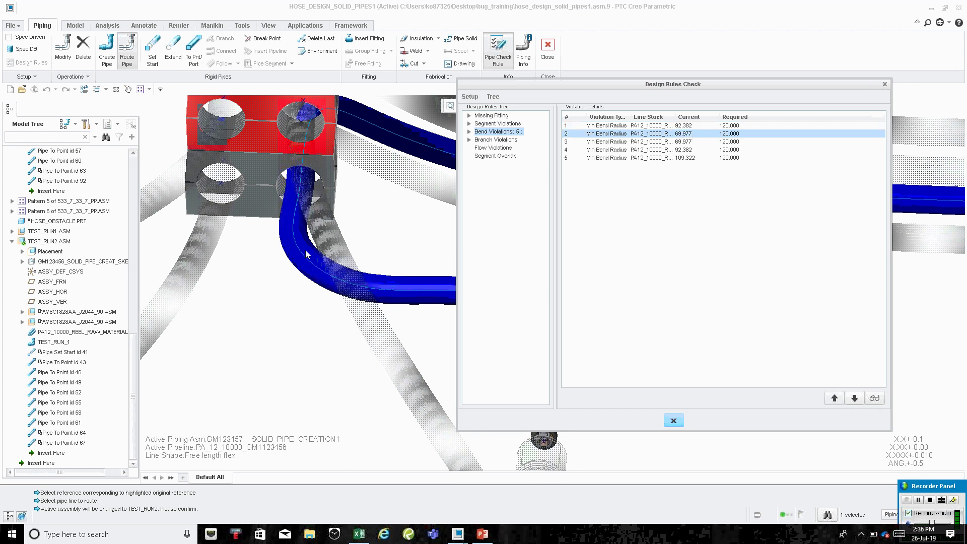
{"action": "scroll", "coordinate": [298, 245], "scroll_direction": "down", "scroll_amount": 3}
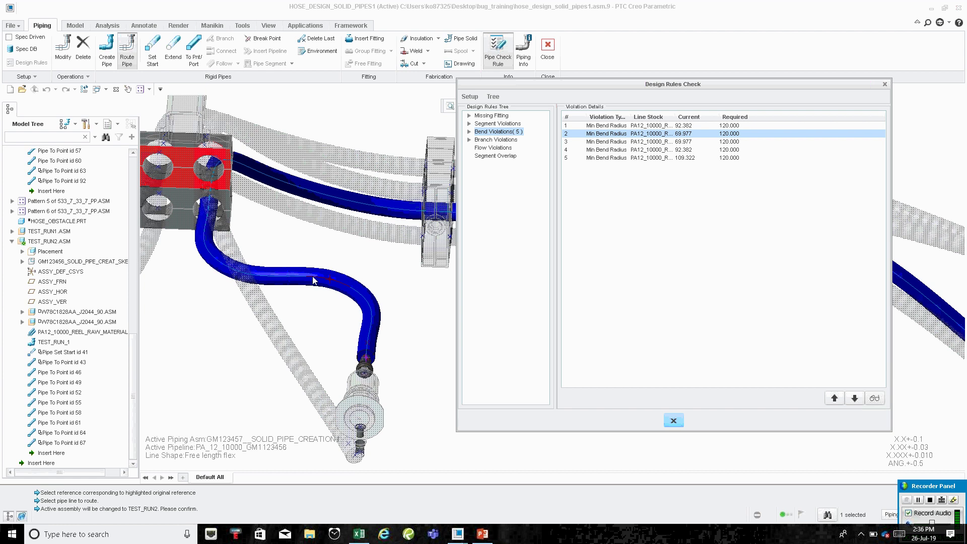
{"action": "scroll", "coordinate": [322, 282], "scroll_direction": "up", "scroll_amount": 5}
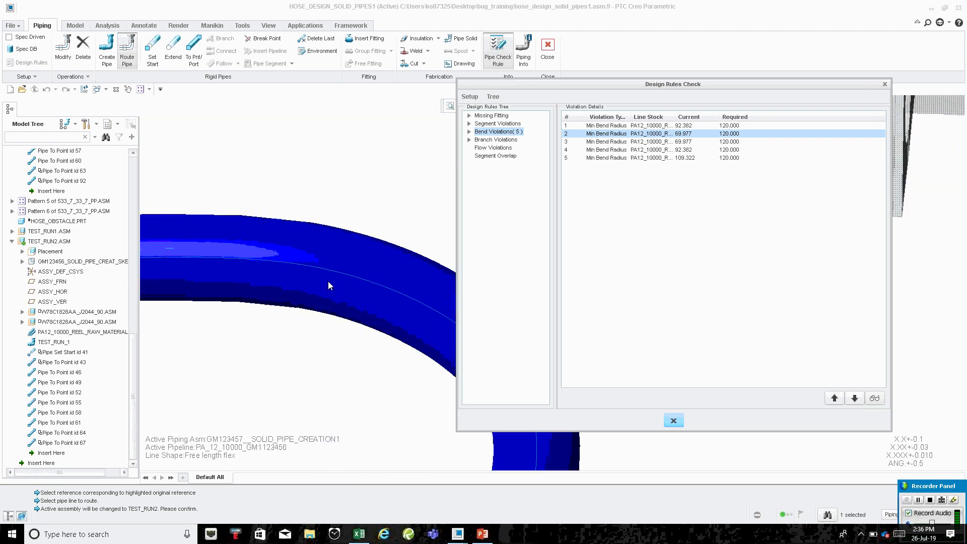
{"action": "scroll", "coordinate": [328, 286], "scroll_direction": "up", "scroll_amount": 2}
{"action": "left_click", "coordinate": [631, 136]}
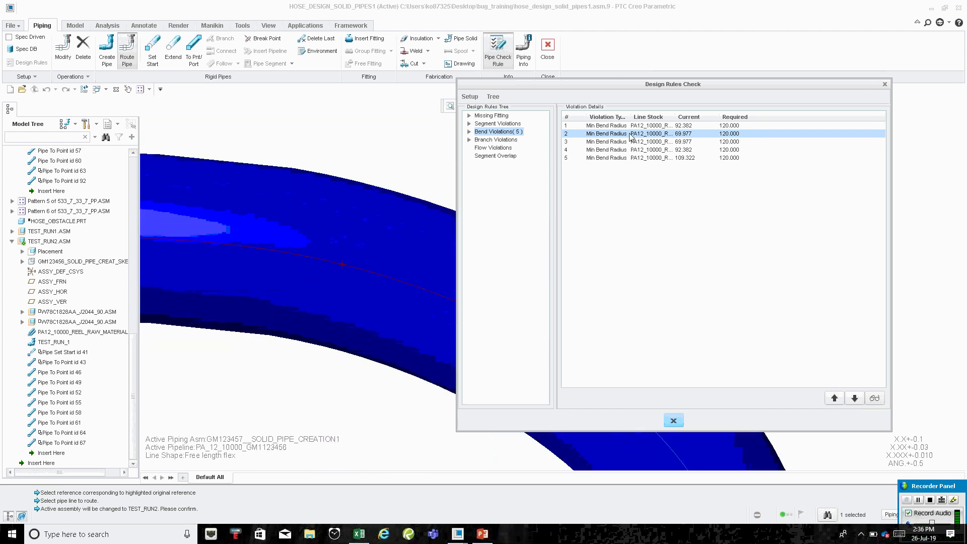
{"action": "scroll", "coordinate": [333, 245], "scroll_direction": "down", "scroll_amount": 6}
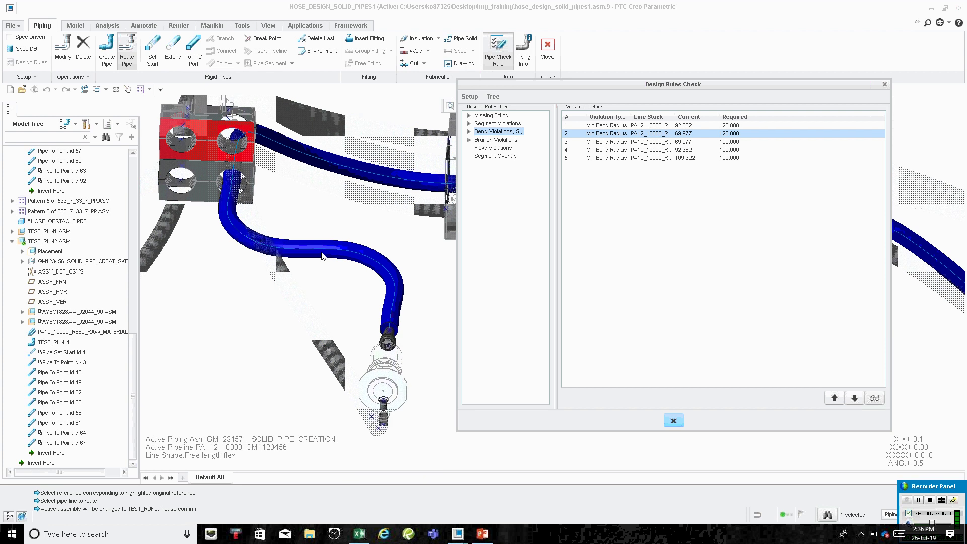
{"action": "middle_click_drag", "start_coordinate": [304, 261], "coordinate": [327, 248]}
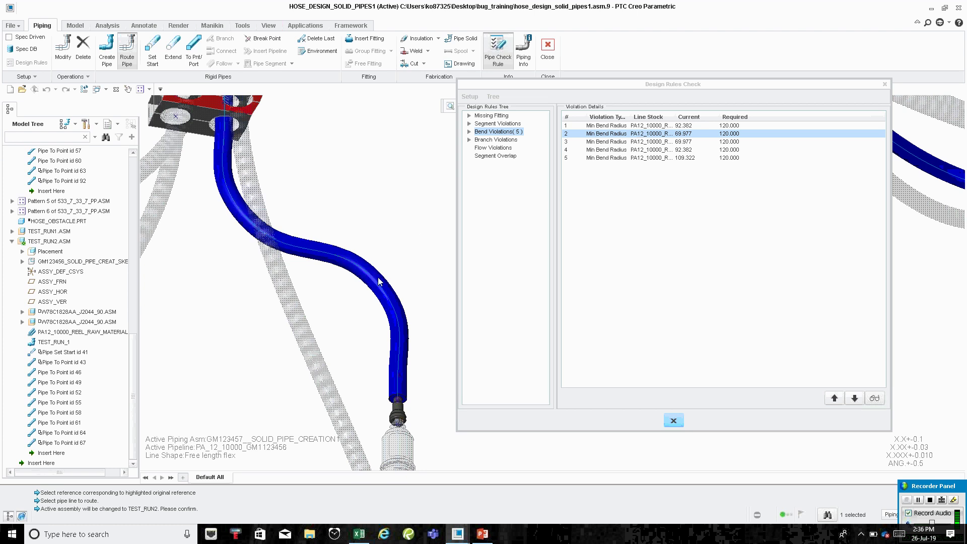
{"action": "middle_click_drag", "start_coordinate": [410, 276], "coordinate": [392, 267]}
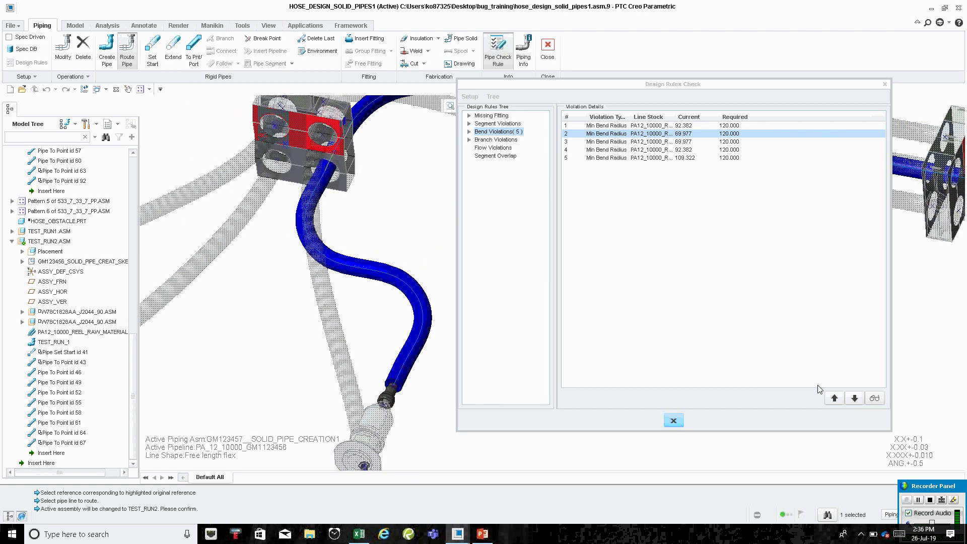
{"action": "left_click", "coordinate": [674, 420]}
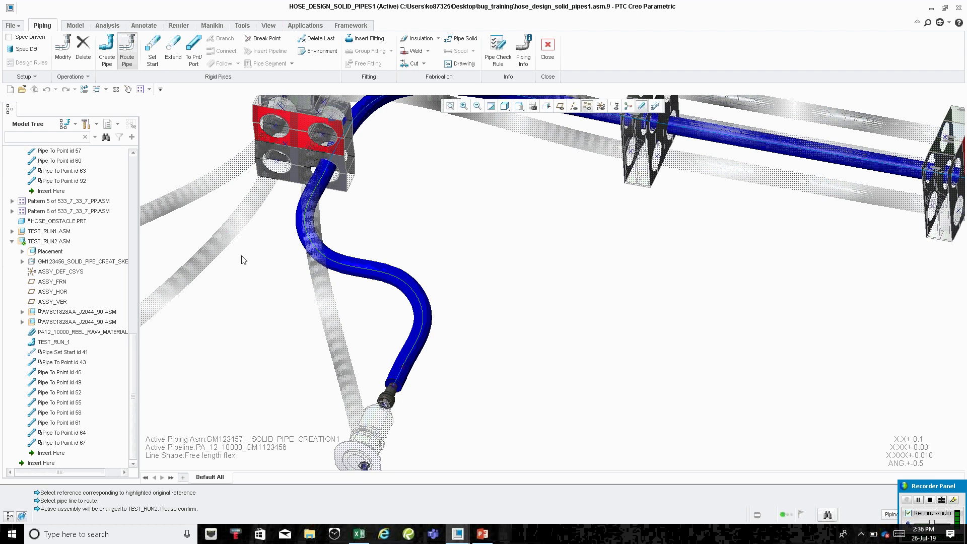
Try a new flexible length for the S-curved hose segment between the clamp block and the end fitting.
{"action": "double_click", "coordinate": [345, 272]}
{"action": "middle_click_drag", "start_coordinate": [354, 255], "coordinate": [367, 257]}
{"action": "scroll", "coordinate": [375, 268], "scroll_direction": "down", "scroll_amount": 5}
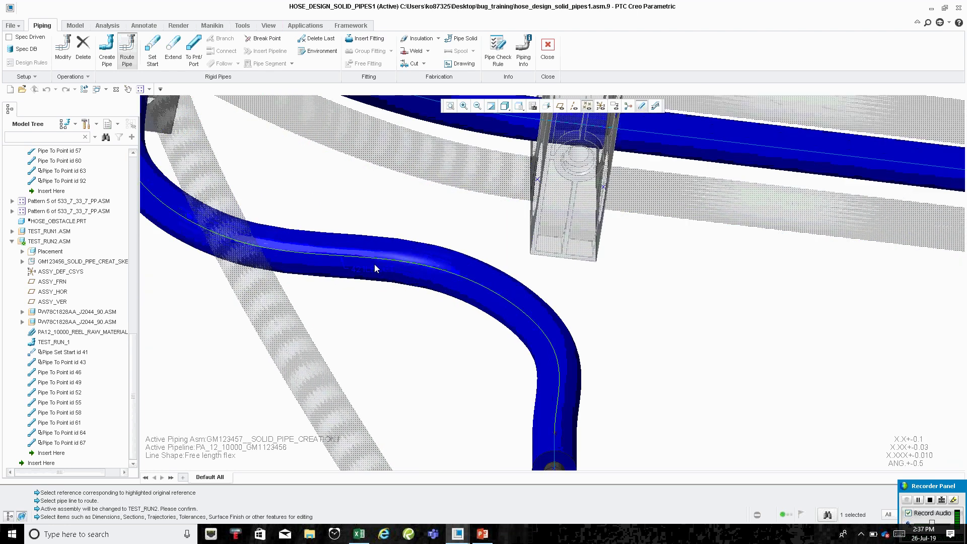
{"action": "scroll", "coordinate": [375, 269], "scroll_direction": "up", "scroll_amount": 5}
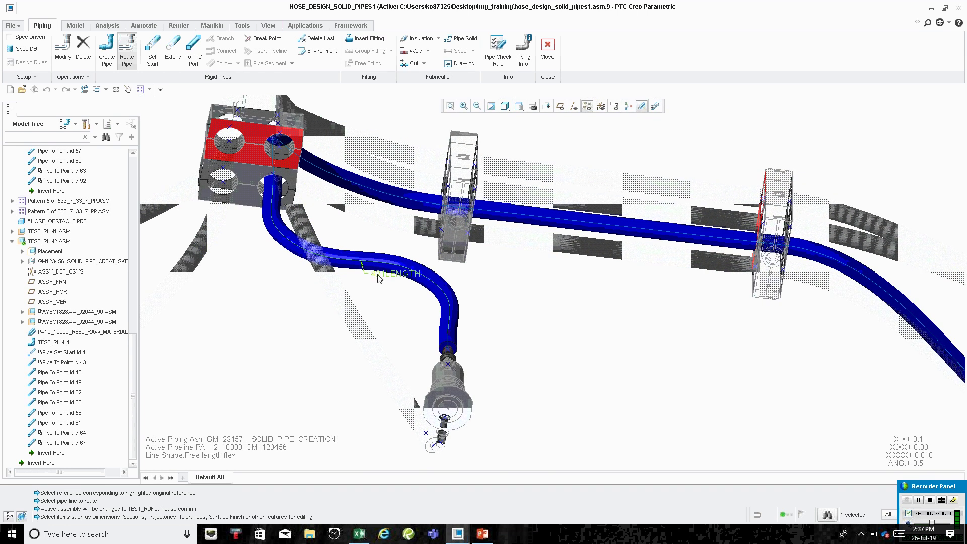
{"action": "left_click", "coordinate": [379, 278]}
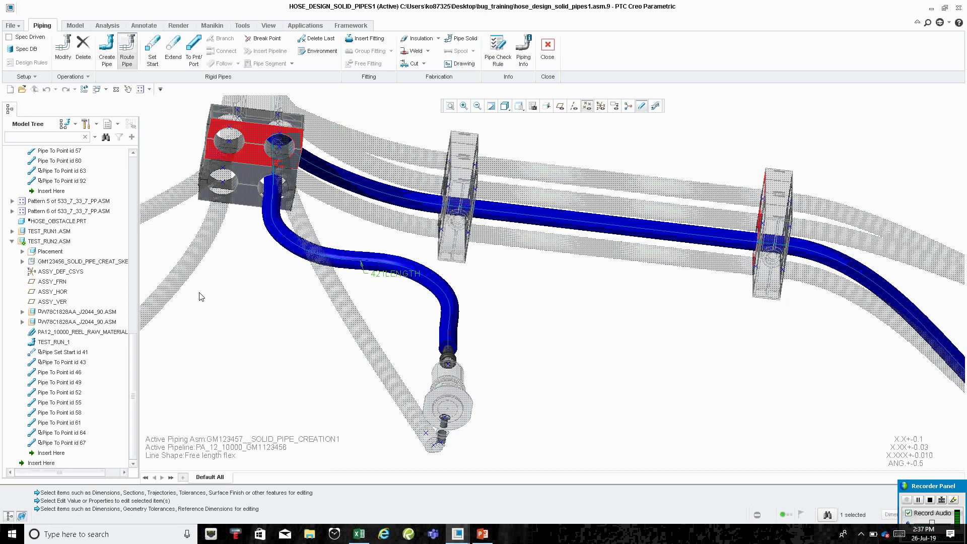
{"action": "double_click", "coordinate": [381, 275]}
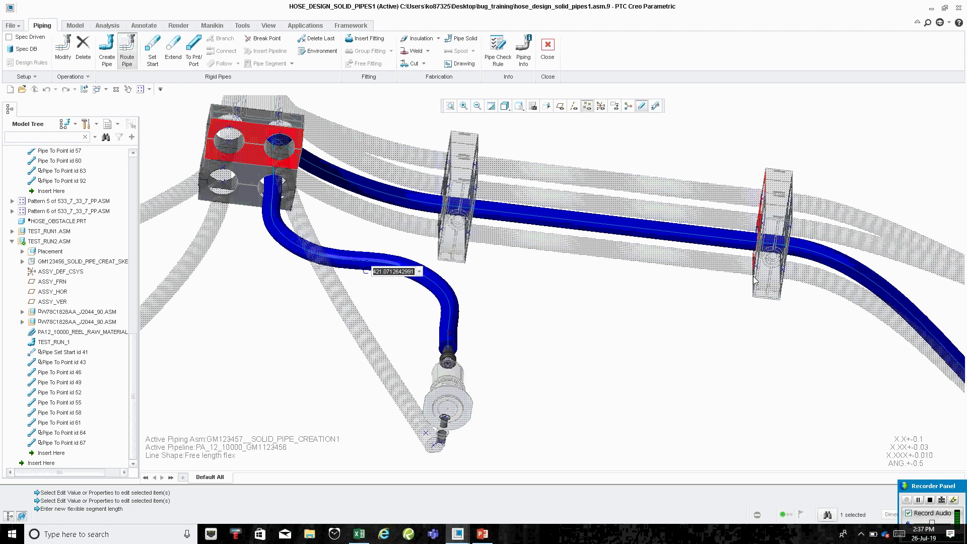
{"action": "left_click", "coordinate": [414, 272]}
{"action": "key", "text": "Return"}
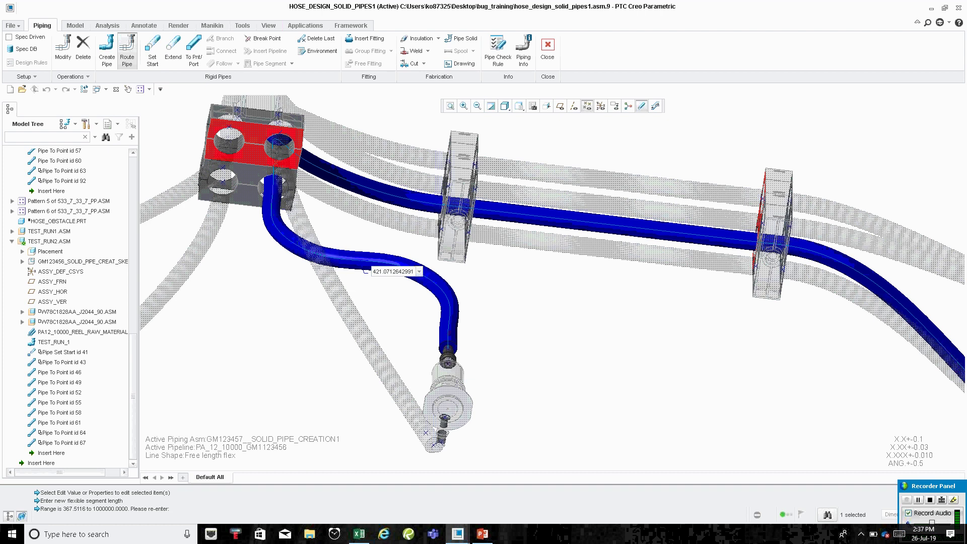
Set the S-curved hose segment's flexible length to 410 and regenerate the model.
{"action": "double_click", "coordinate": [111, 509]}
{"action": "double_click", "coordinate": [394, 271]}
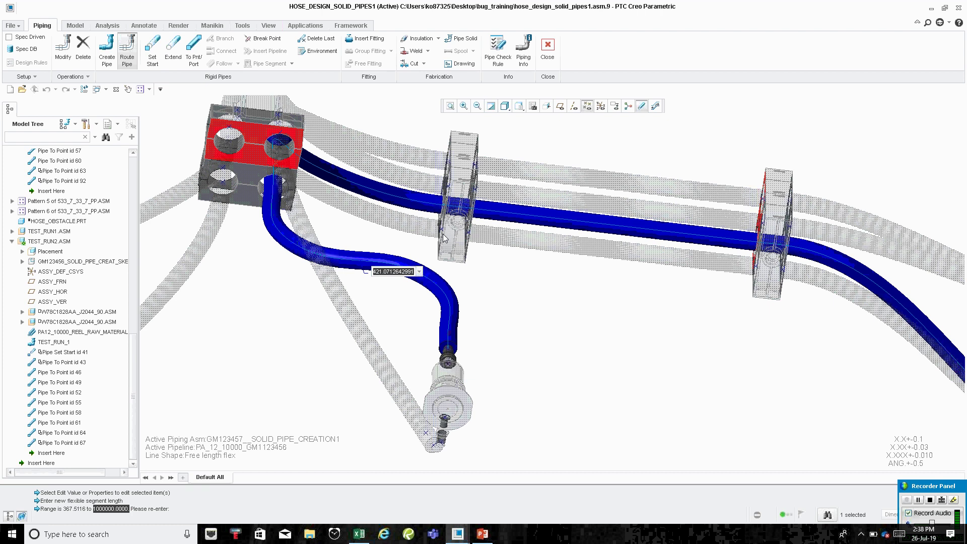
{"action": "type", "text": "410"}
{"action": "key", "text": "Return"}
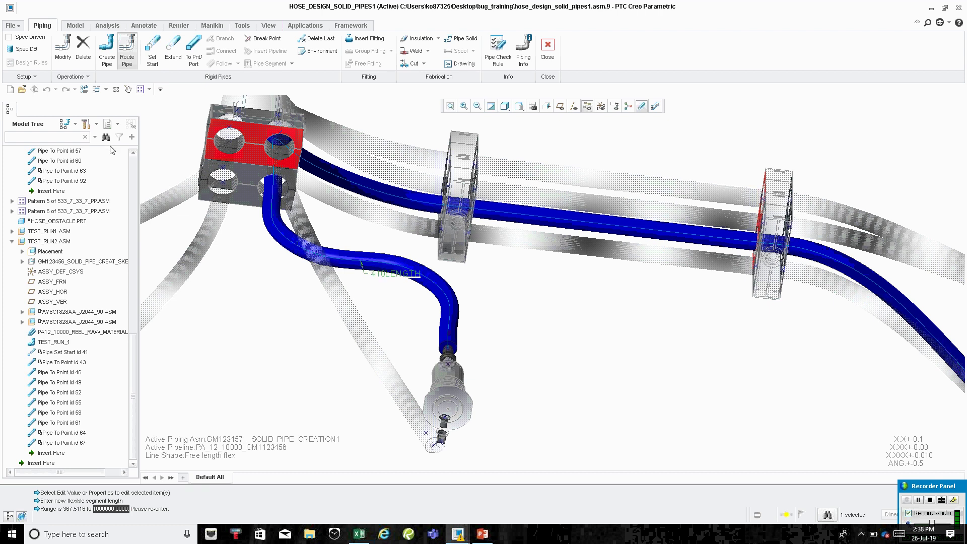
{"action": "left_click", "coordinate": [84, 89]}
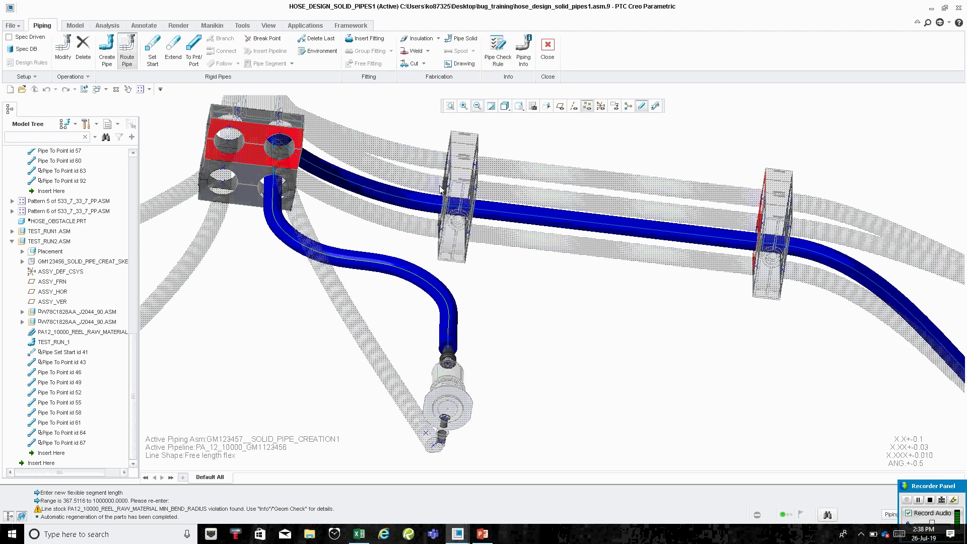
Rerun Pipe Check Rule on the regenerated hose, examine its first two bend violations and close the results.
{"action": "left_click", "coordinate": [349, 507]}
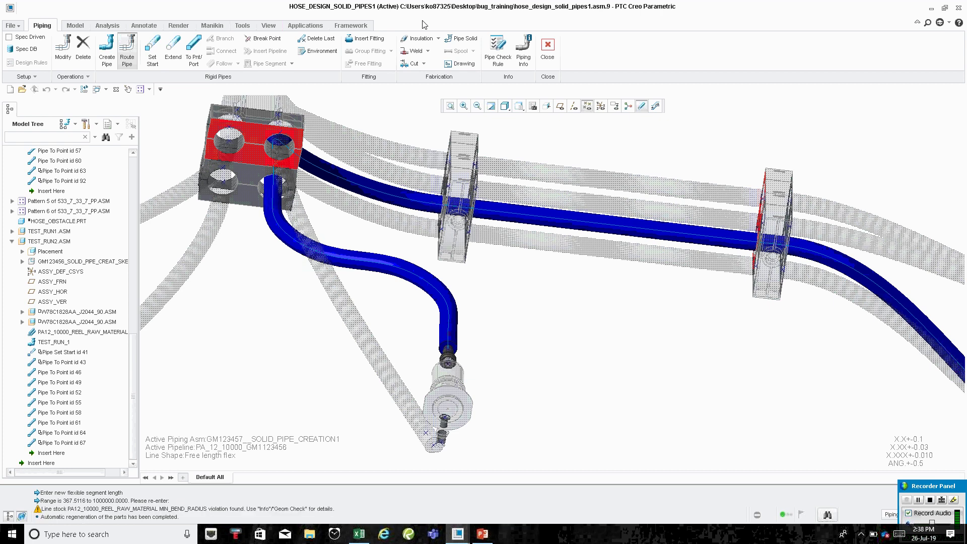
{"action": "left_click", "coordinate": [497, 56]}
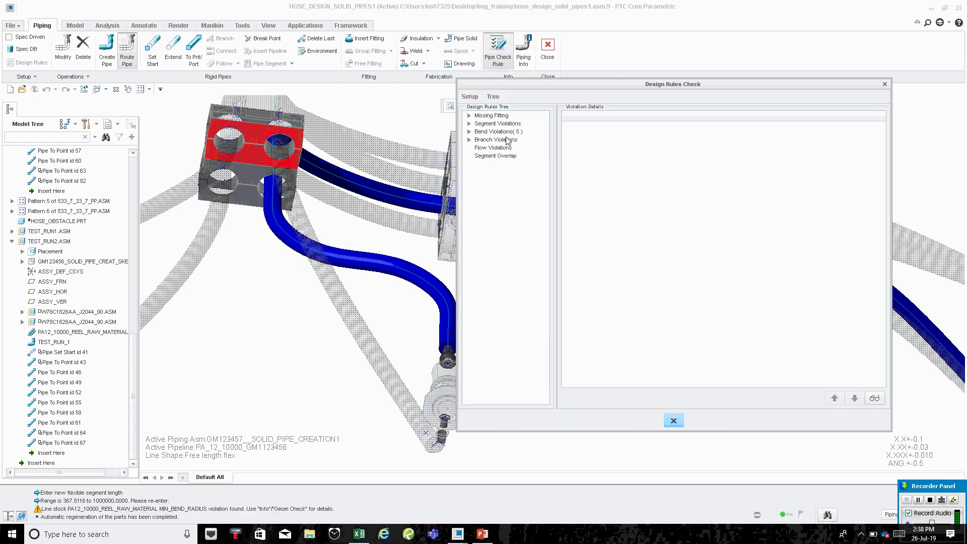
{"action": "left_click", "coordinate": [498, 131]}
{"action": "left_click", "coordinate": [679, 132]}
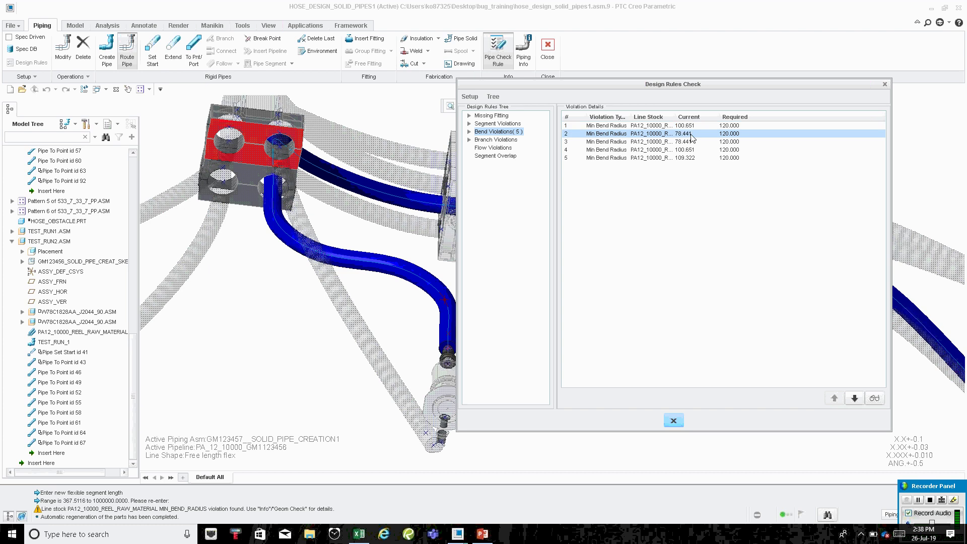
{"action": "left_click", "coordinate": [695, 126]}
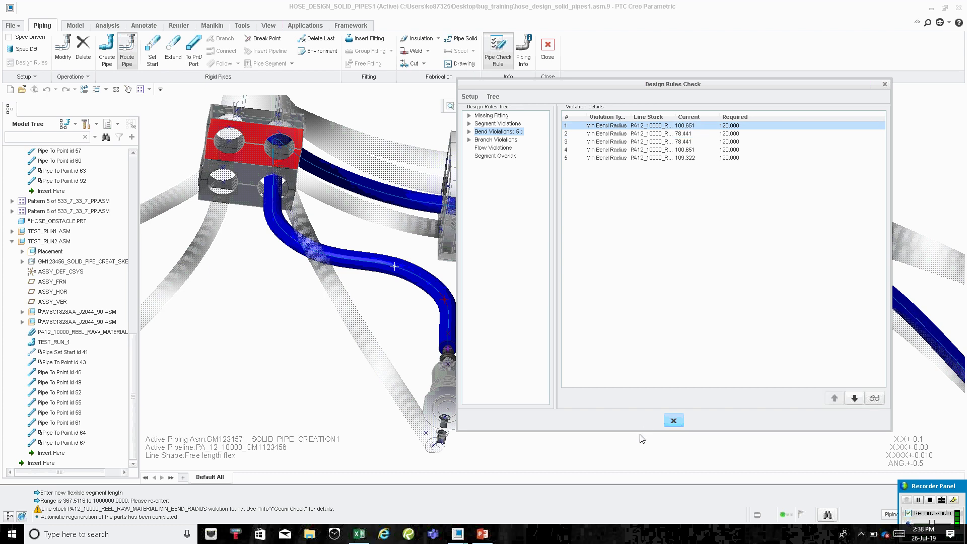
{"action": "left_click", "coordinate": [673, 420]}
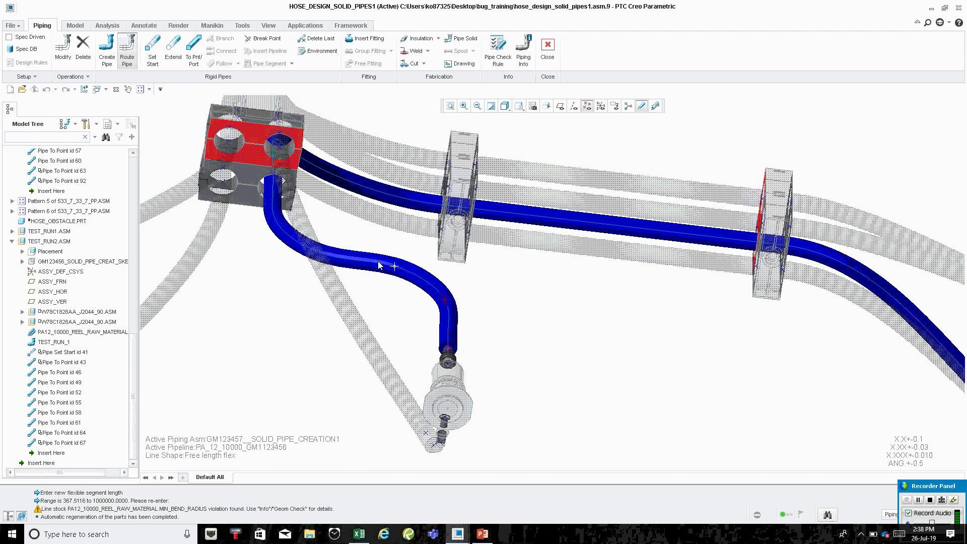
Set the S-curved hose segment's flexible length to 380 and regenerate the model.
{"action": "left_click", "coordinate": [379, 274]}
{"action": "double_click", "coordinate": [379, 273]}
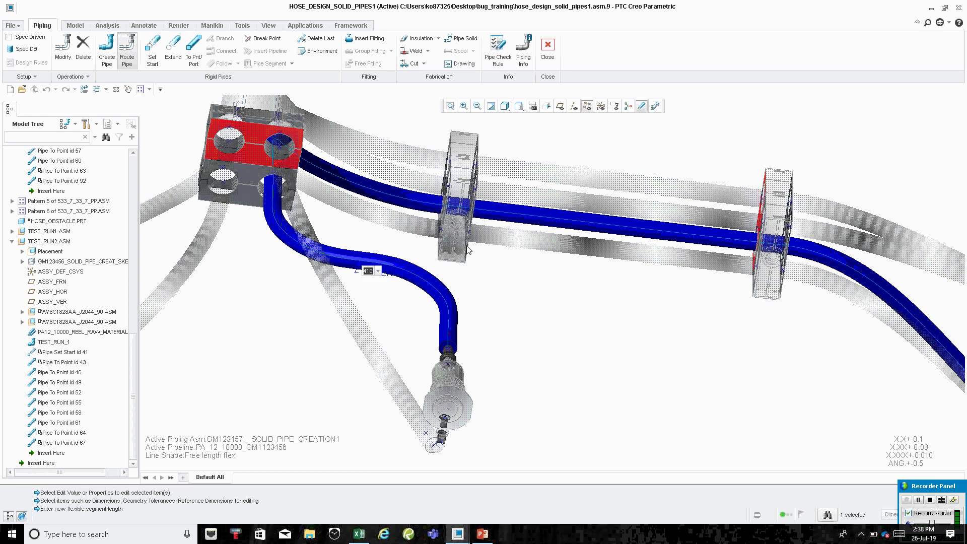
{"action": "type", "text": "380"}
{"action": "key", "text": "Return"}
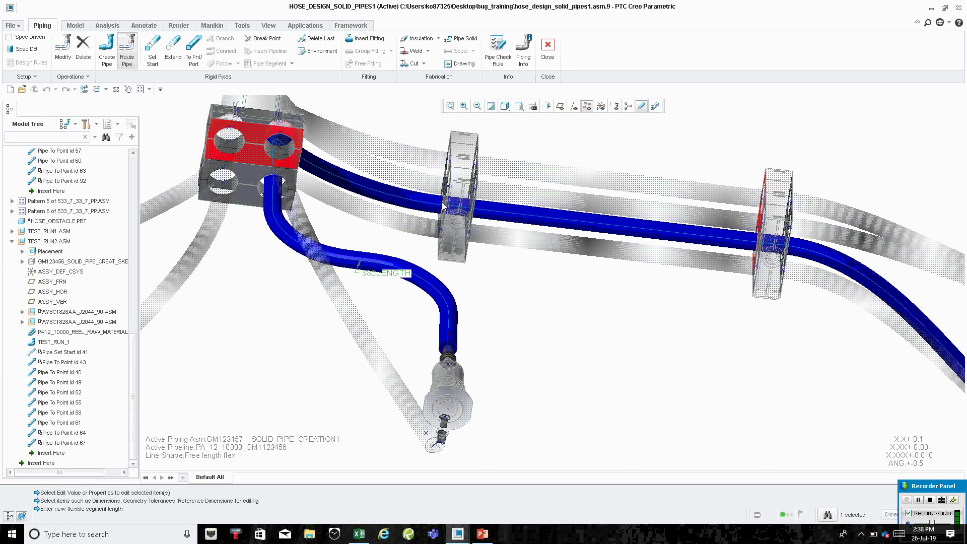
{"action": "left_click", "coordinate": [84, 89]}
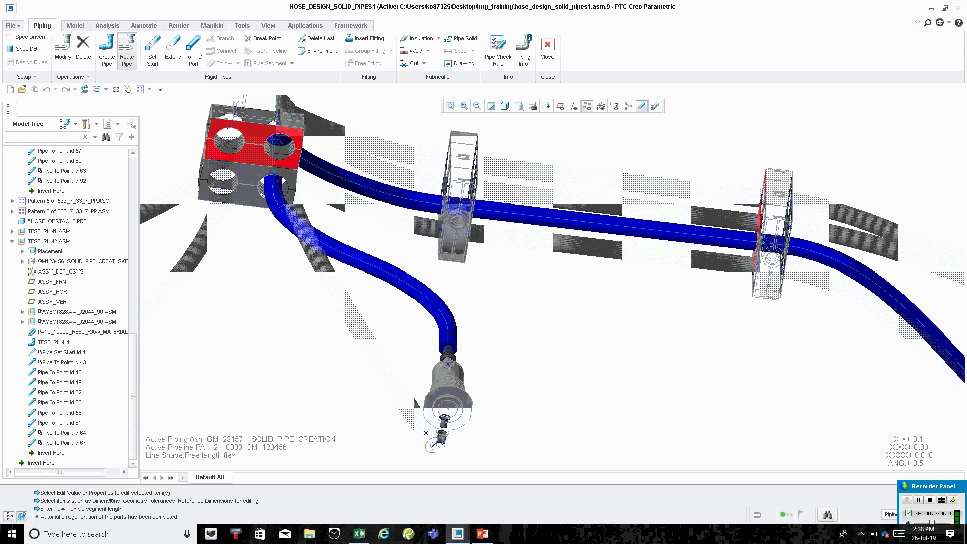
Run Pipe Check Rule on the 380-long segment's hose and inspect the flagged bend between the clamp block and the first clip.
{"action": "left_click", "coordinate": [497, 51]}
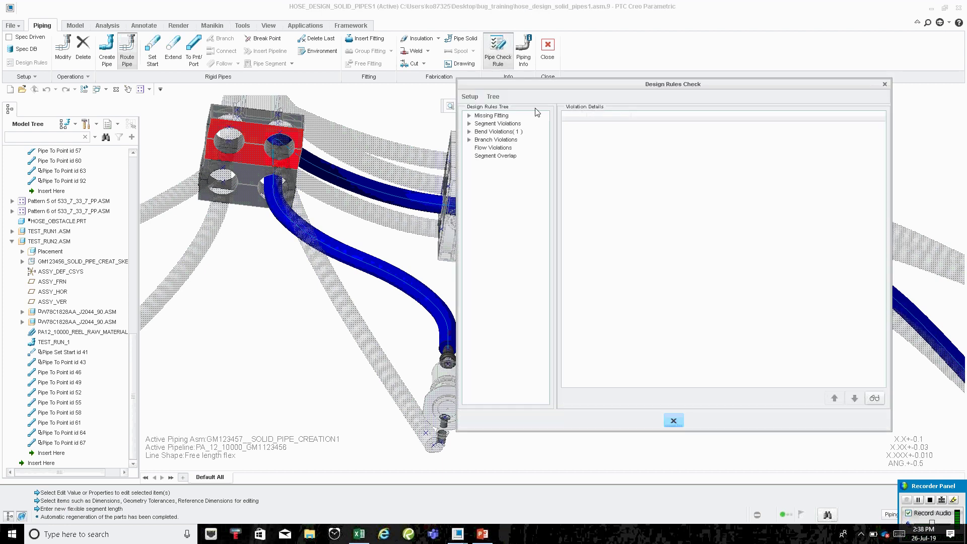
{"action": "left_click", "coordinate": [508, 131]}
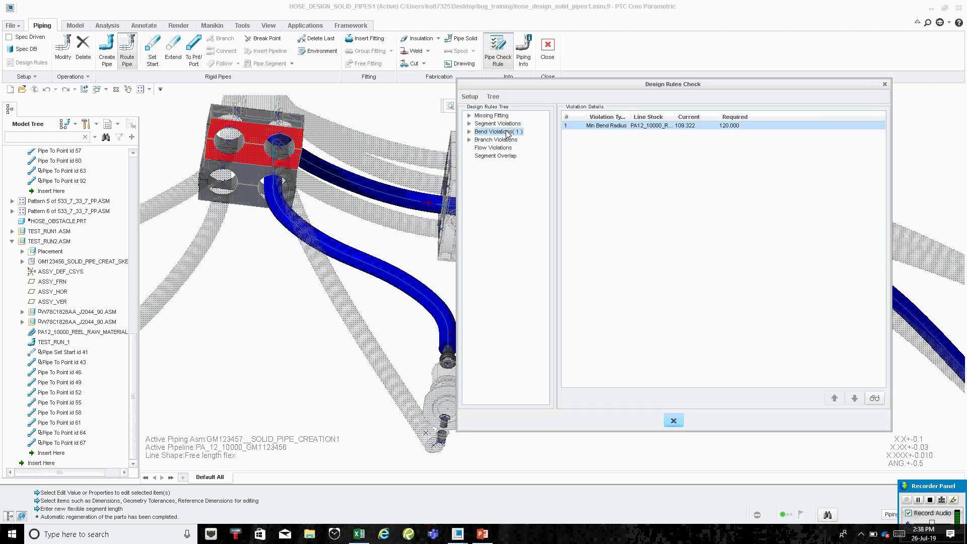
{"action": "left_click", "coordinate": [440, 209]}
{"action": "scroll", "coordinate": [428, 204], "scroll_direction": "up", "scroll_amount": 5}
{"action": "scroll", "coordinate": [418, 222], "scroll_direction": "down", "scroll_amount": 5}
{"action": "middle_click_drag", "start_coordinate": [399, 232], "coordinate": [398, 252]}
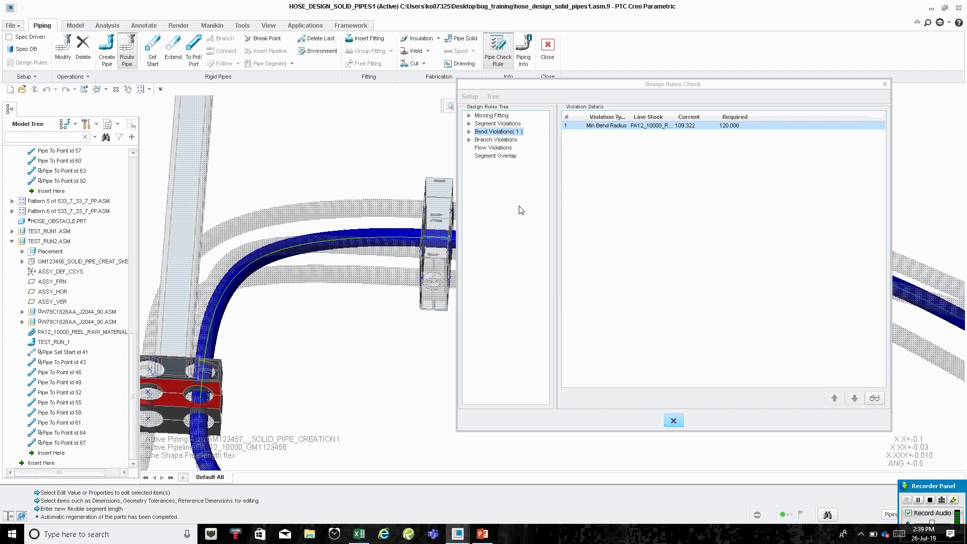
Locate the flagged minimum bend radius violation on the hose between clamp block and first clip, and close the check results.
{"action": "left_click", "coordinate": [700, 127]}
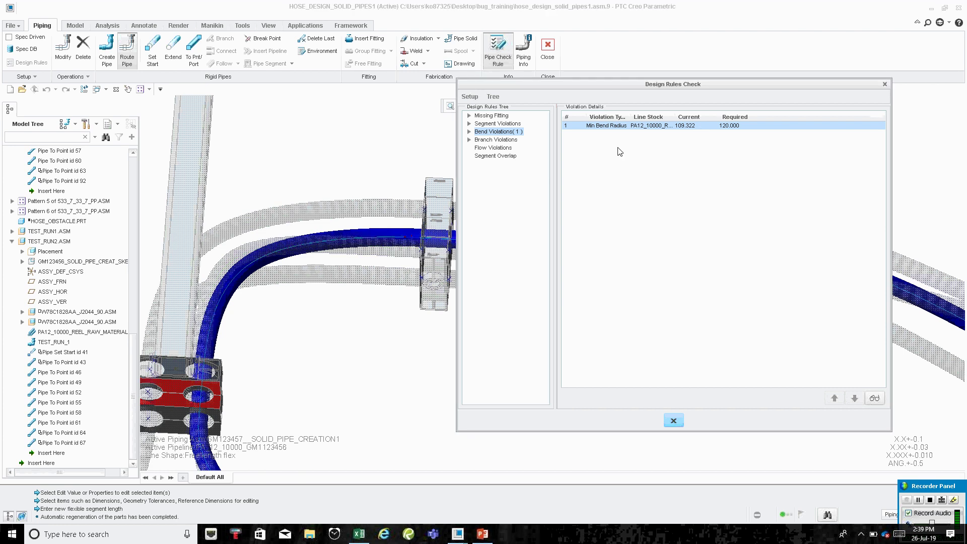
{"action": "scroll", "coordinate": [448, 217], "scroll_direction": "up", "scroll_amount": 6}
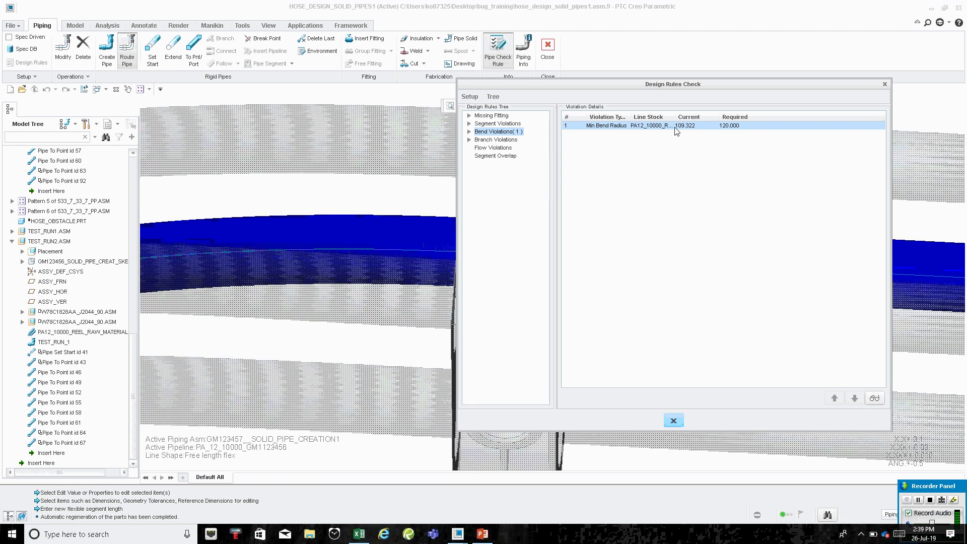
{"action": "left_click", "coordinate": [674, 127]}
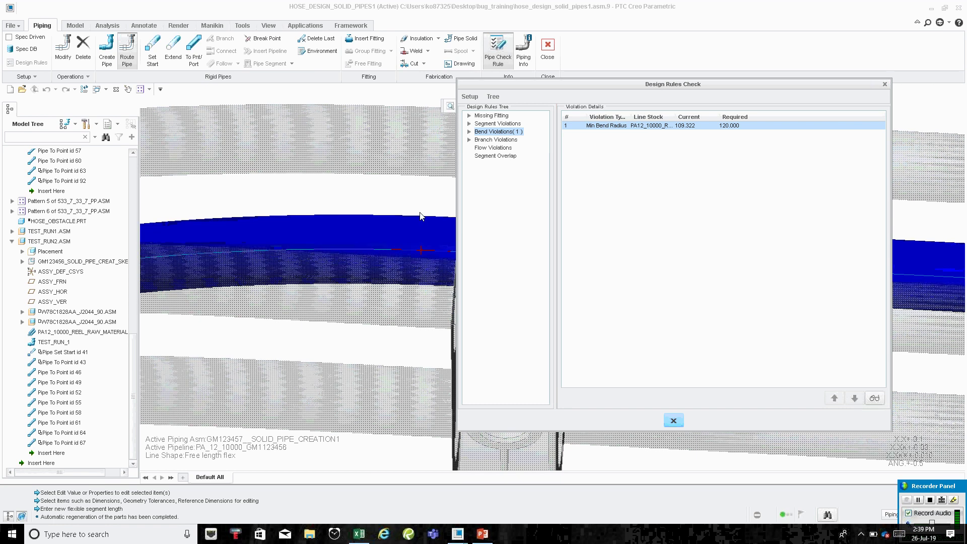
{"action": "scroll", "coordinate": [427, 250], "scroll_direction": "down", "scroll_amount": 5}
{"action": "mouse_move", "coordinate": [283, 287]}
{"action": "middle_mouse_down"}
{"action": "mouse_move", "coordinate": [272, 304]}
{"action": "mouse_move", "coordinate": [273, 286]}
{"action": "mouse_move", "coordinate": [277, 302]}
{"action": "middle_mouse_up"}
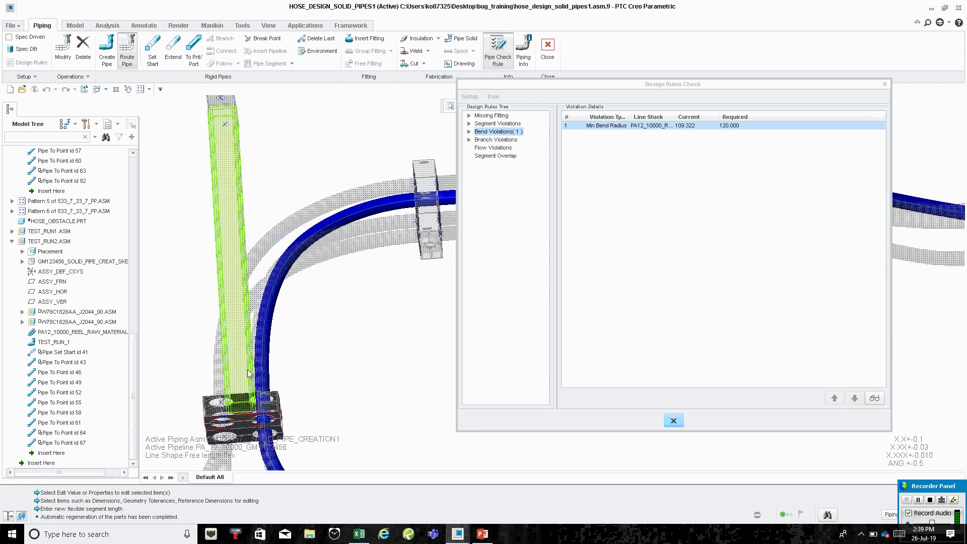
{"action": "left_click", "coordinate": [680, 422]}
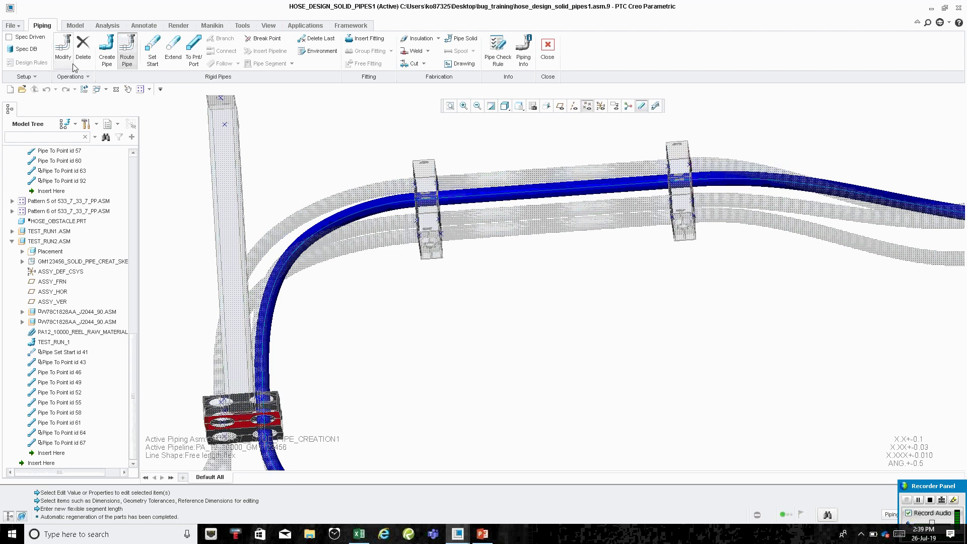
Modify the flex shape of the bent hose segment between the clamp block and first clip to a fixed length of 600.
{"action": "left_click", "coordinate": [63, 50]}
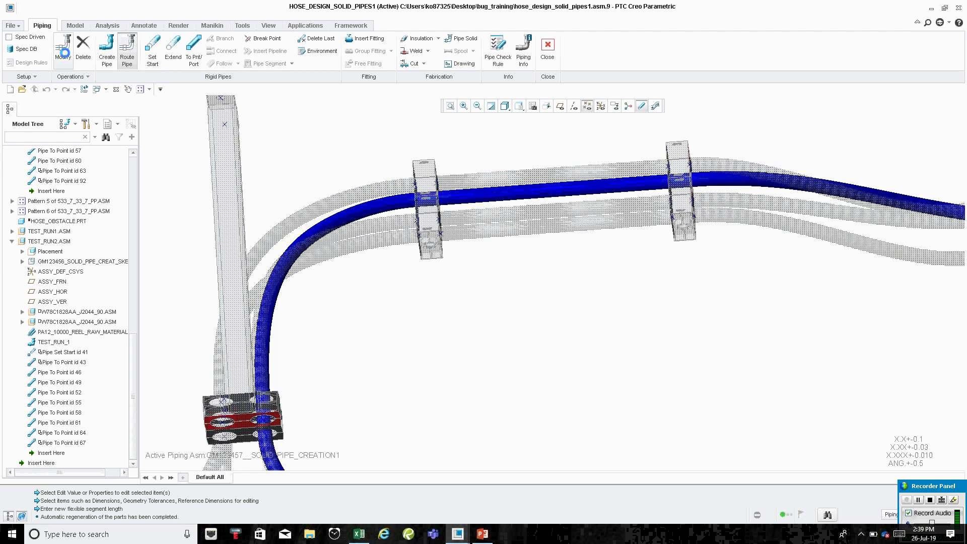
{"action": "left_click", "coordinate": [920, 180]}
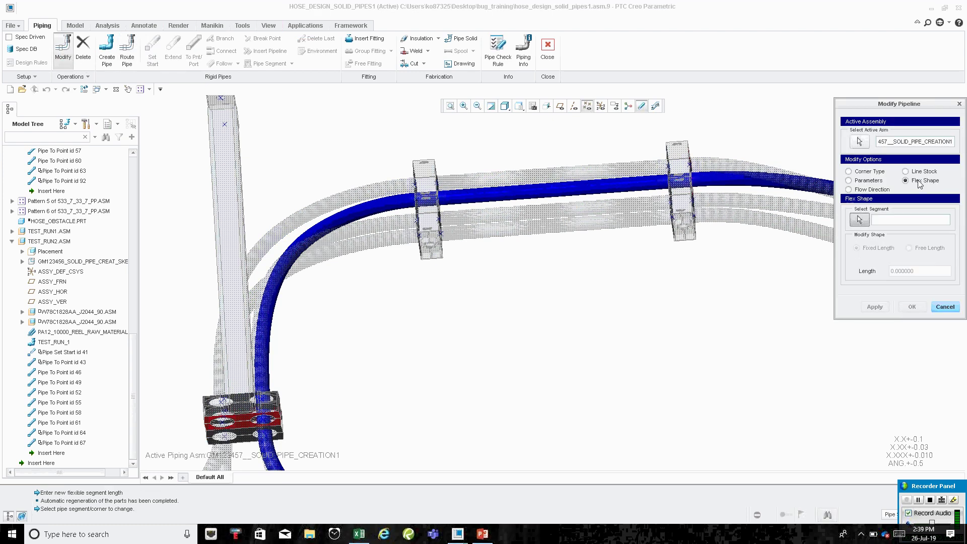
{"action": "left_click", "coordinate": [311, 240]}
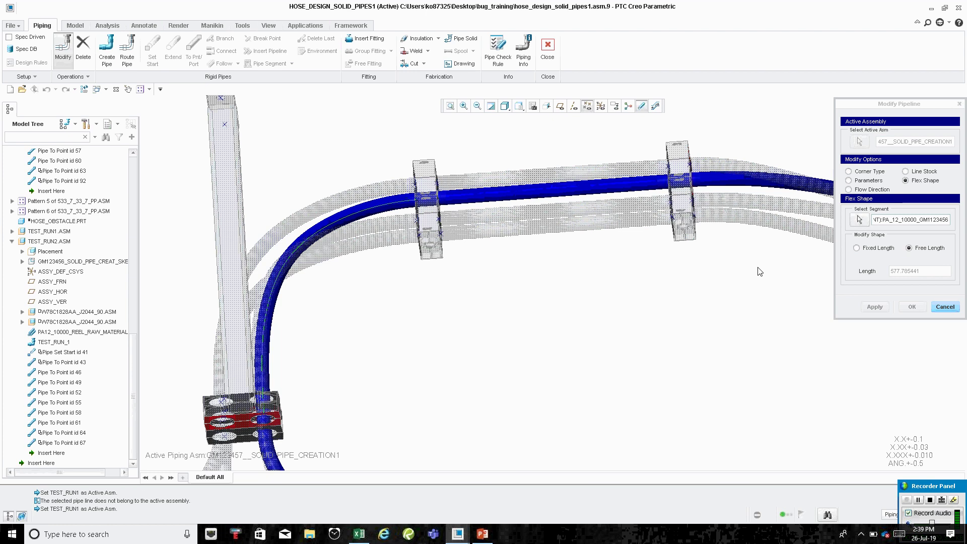
{"action": "left_click_drag", "start_coordinate": [832, 111], "coordinate": [494, 180]}
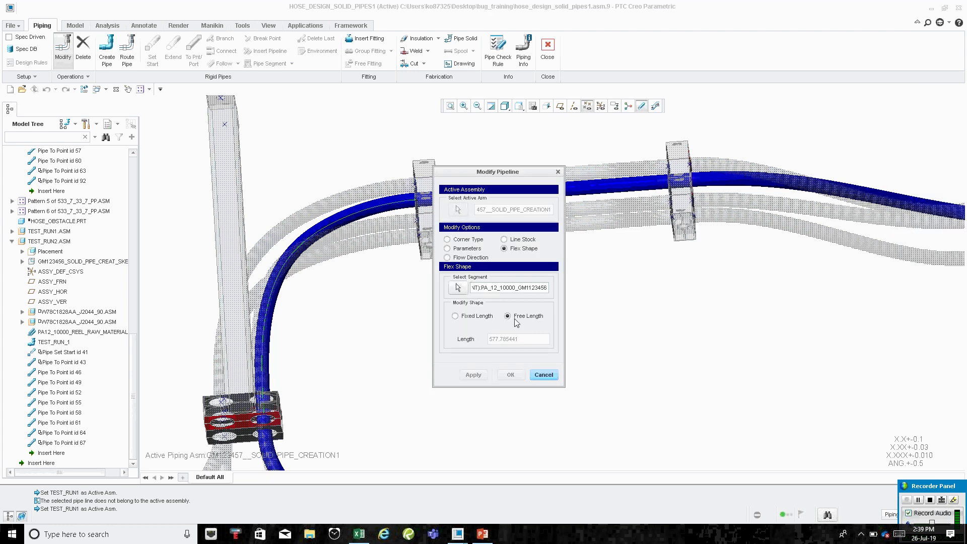
{"action": "left_click", "coordinate": [457, 316]}
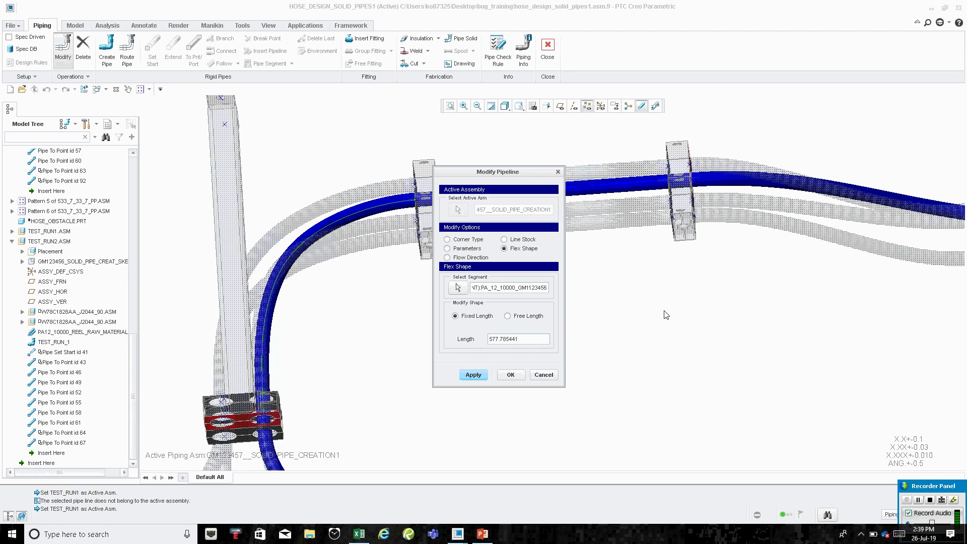
{"action": "key", "text": "Tab"}
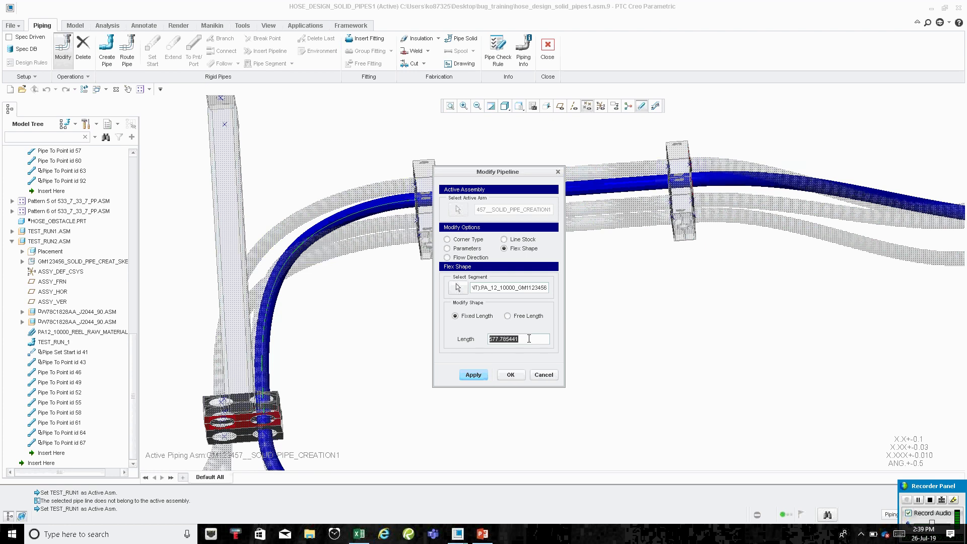
{"action": "left_click", "coordinate": [529, 339]}
{"action": "left_click_drag", "start_coordinate": [519, 339], "coordinate": [474, 337]}
{"action": "type", "text": "600"}
{"action": "key", "text": "Return"}
{"action": "left_click", "coordinate": [511, 379]}
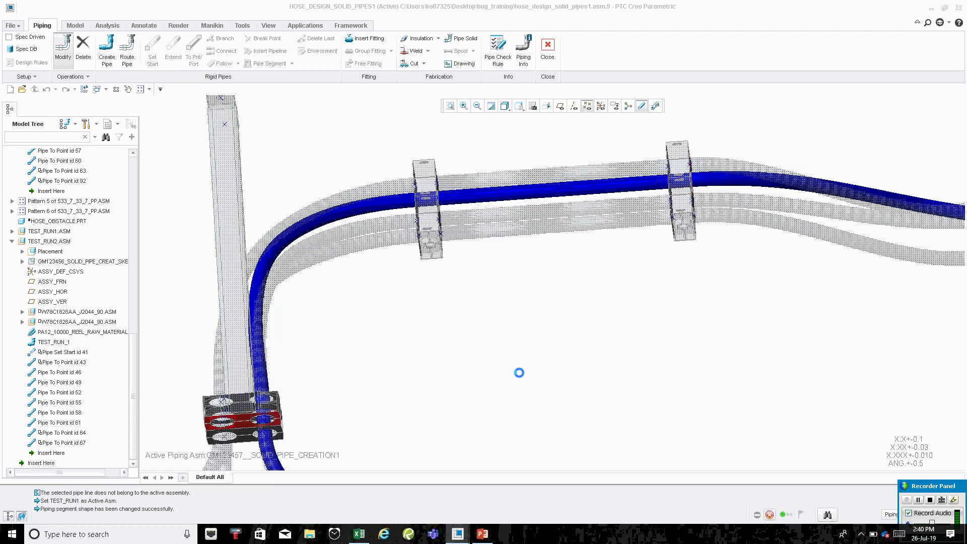
Rerun Pipe Check Rule on the reshaped hose, close the results and display the hose's flexible length dimensions.
{"action": "middle_click_drag", "start_coordinate": [324, 231], "coordinate": [443, 193]}
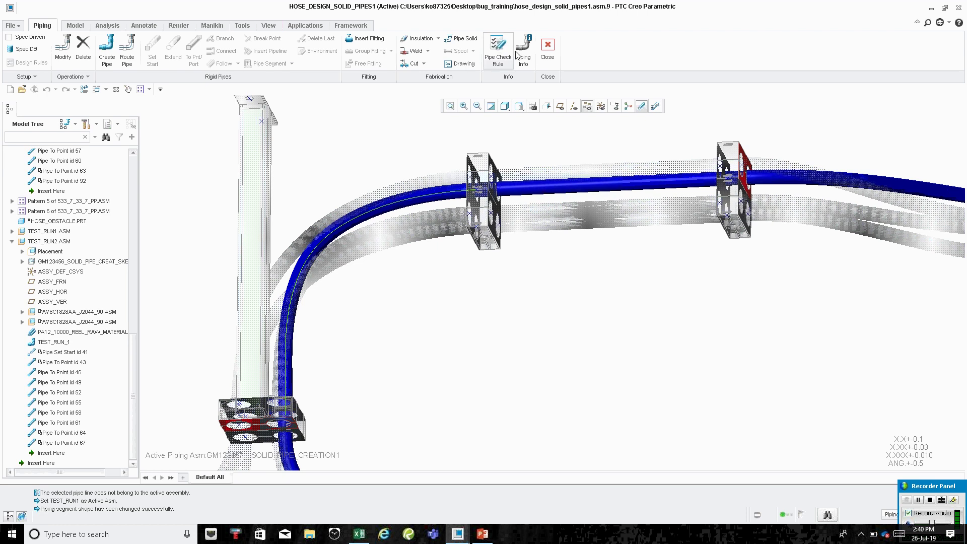
{"action": "left_click", "coordinate": [496, 55]}
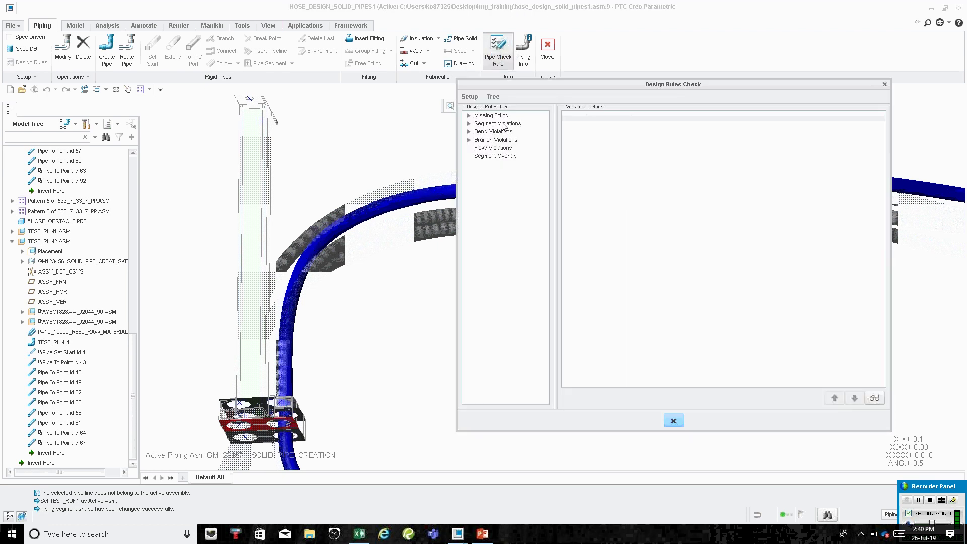
{"action": "left_click", "coordinate": [680, 422]}
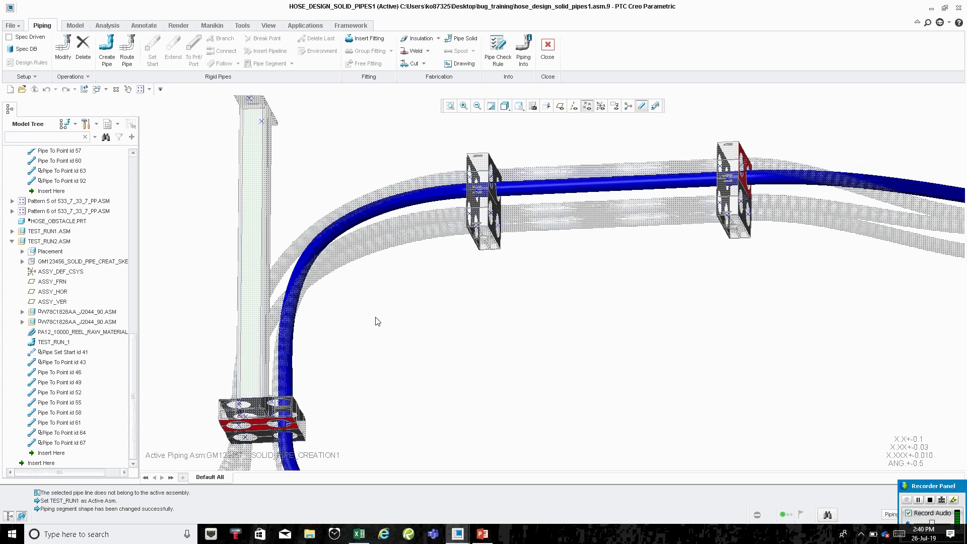
{"action": "double_click", "coordinate": [355, 213]}
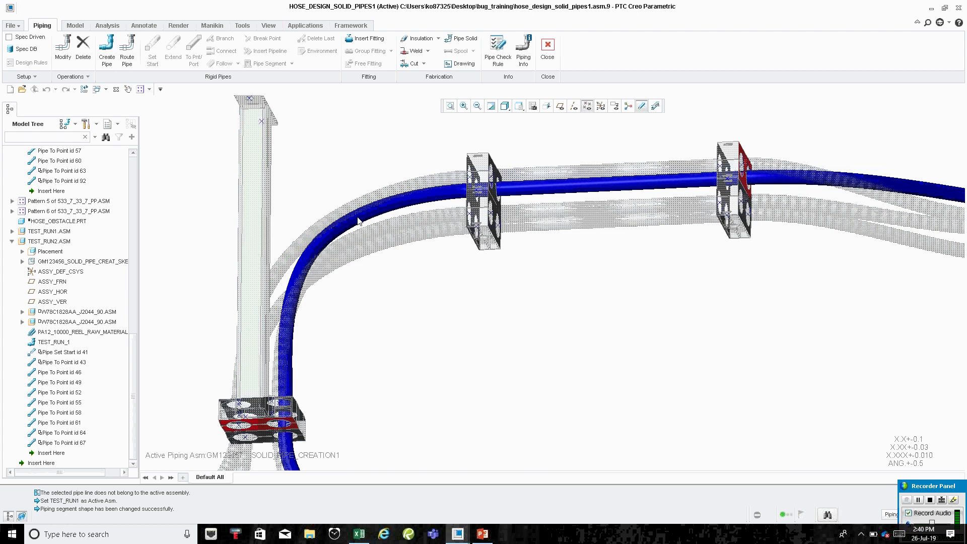
{"action": "middle_click_drag", "start_coordinate": [425, 304], "coordinate": [368, 252]}
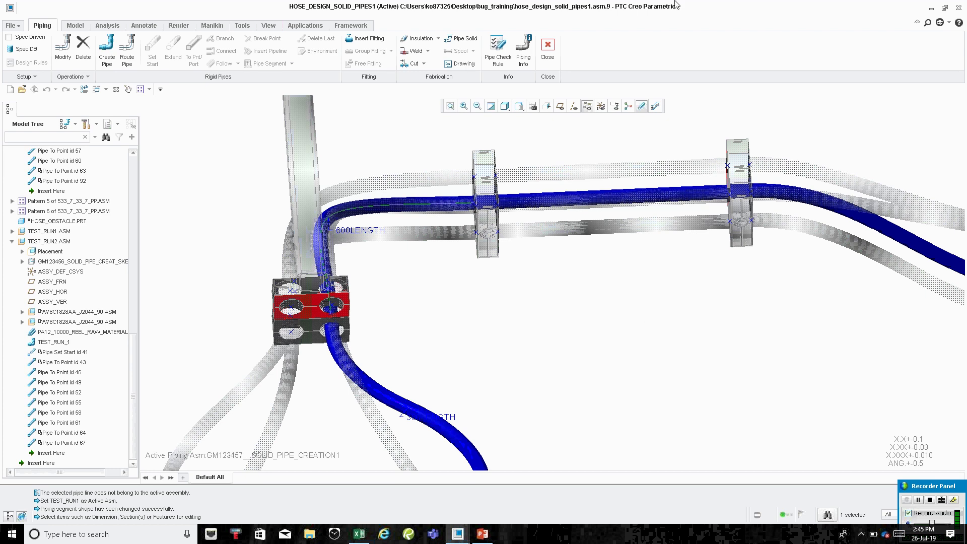
Leave the piping environment and open the TEST_RUN2 subassembly in its own window.
{"action": "left_click", "coordinate": [548, 48]}
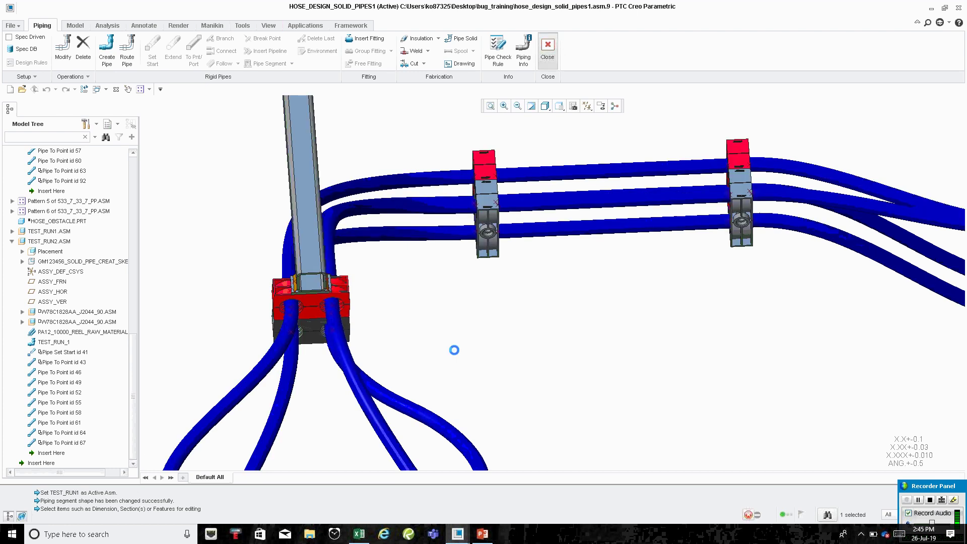
{"action": "scroll", "coordinate": [317, 215], "scroll_direction": "up", "scroll_amount": 2}
{"action": "middle_click_drag", "start_coordinate": [534, 222], "coordinate": [439, 217], "text": "shift"}
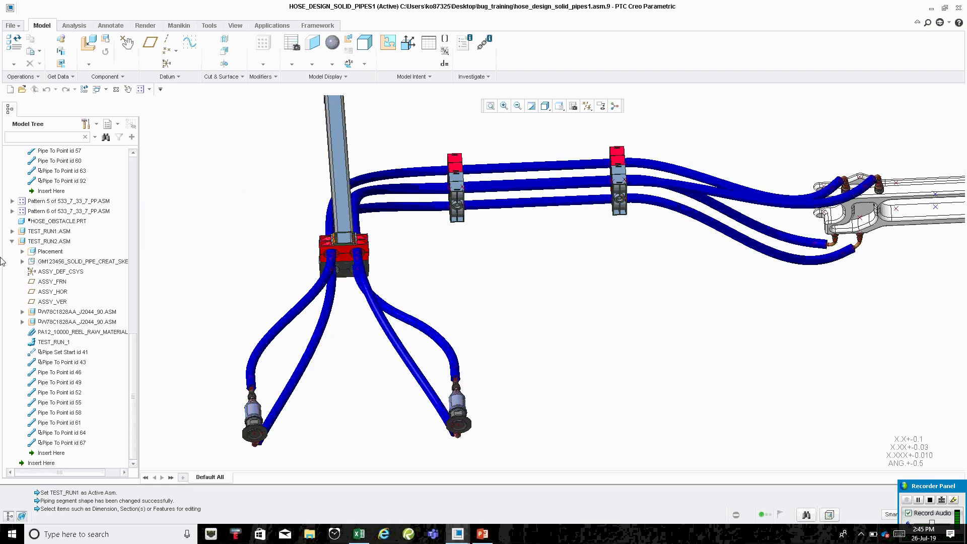
{"action": "right_click", "coordinate": [47, 242]}
{"action": "left_click", "coordinate": [70, 47]}
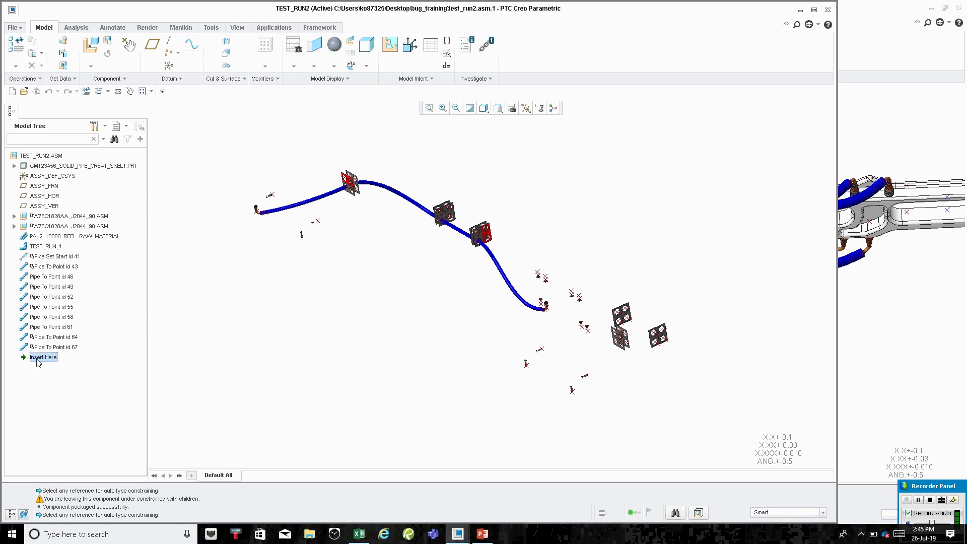
Move the insertion point of TEST_RUN2 above the PA12_10000_REEL_RAW_MATERIAL feature.
{"action": "left_click_drag", "start_coordinate": [37, 362], "coordinate": [48, 232]}
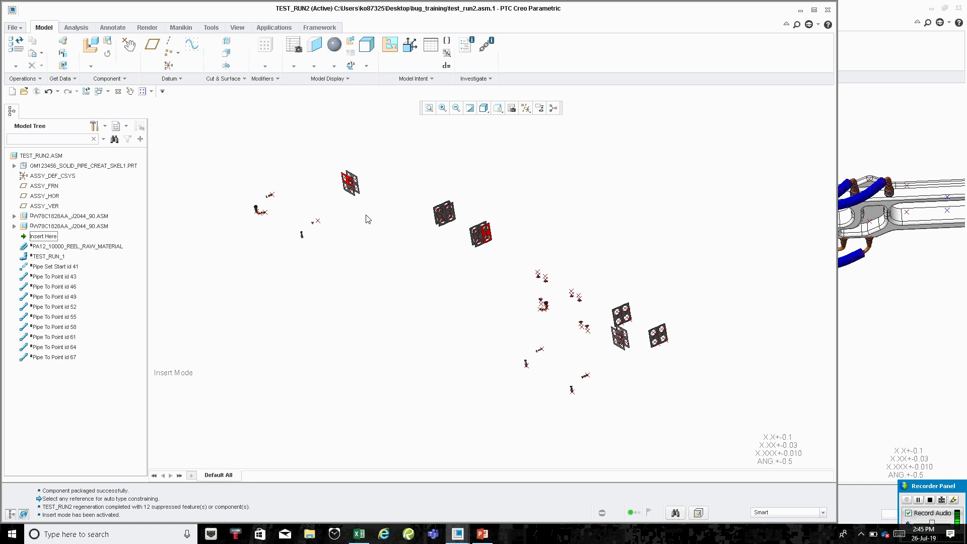
{"action": "left_click", "coordinate": [276, 29]}
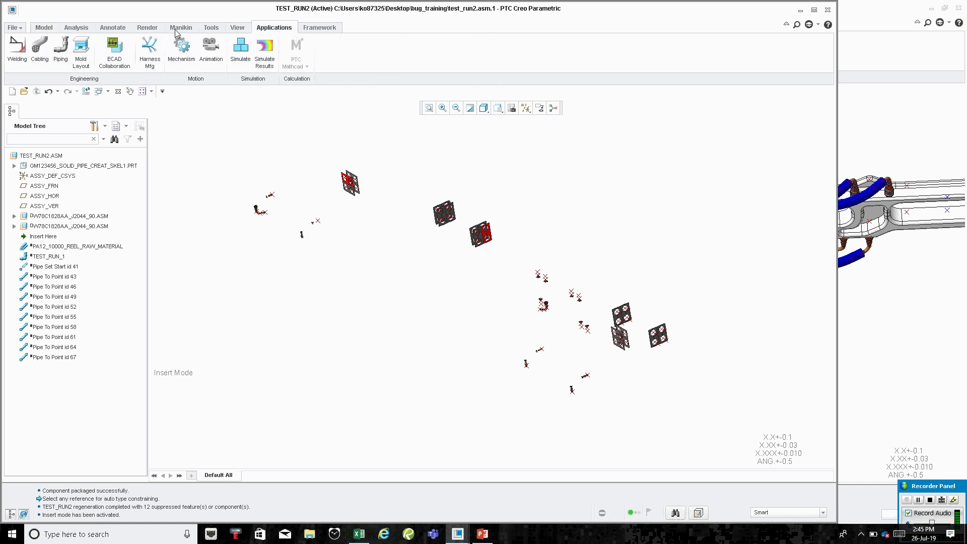
{"action": "left_click", "coordinate": [44, 28]}
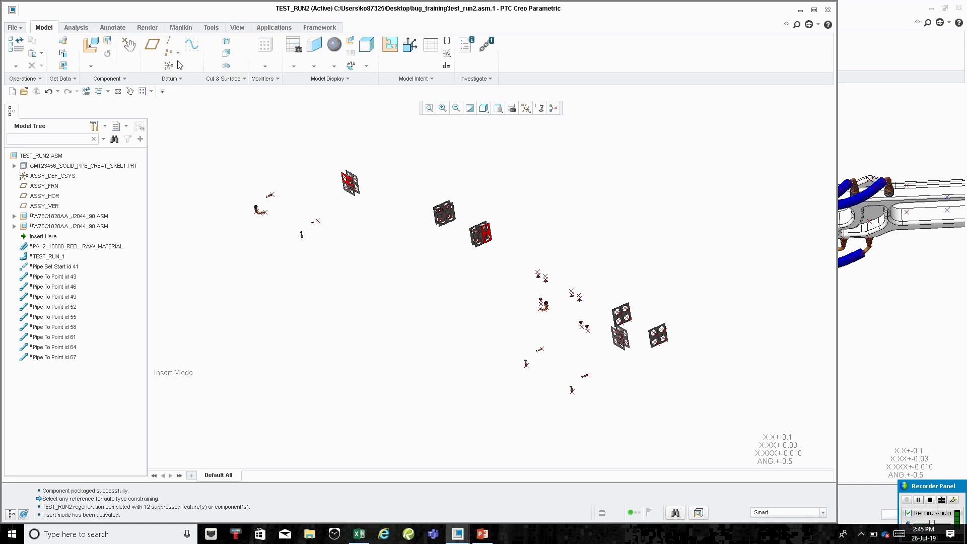
Create a solid part named asdfasdf in TEST_RUN2 and place it with the Default constraint.
{"action": "left_click", "coordinate": [108, 41]}
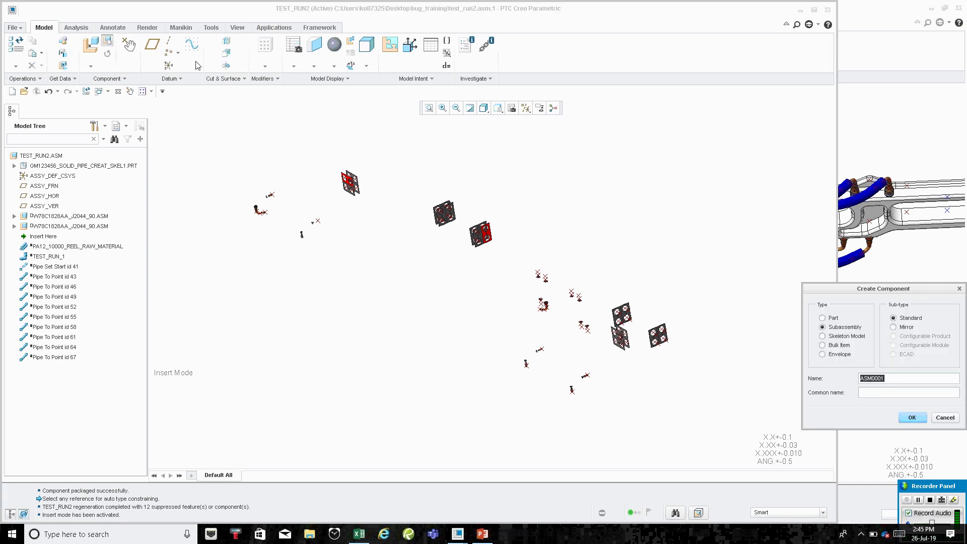
{"action": "left_click", "coordinate": [822, 318]}
{"action": "type", "text": "connector1"}
{"action": "left_click", "coordinate": [913, 417]}
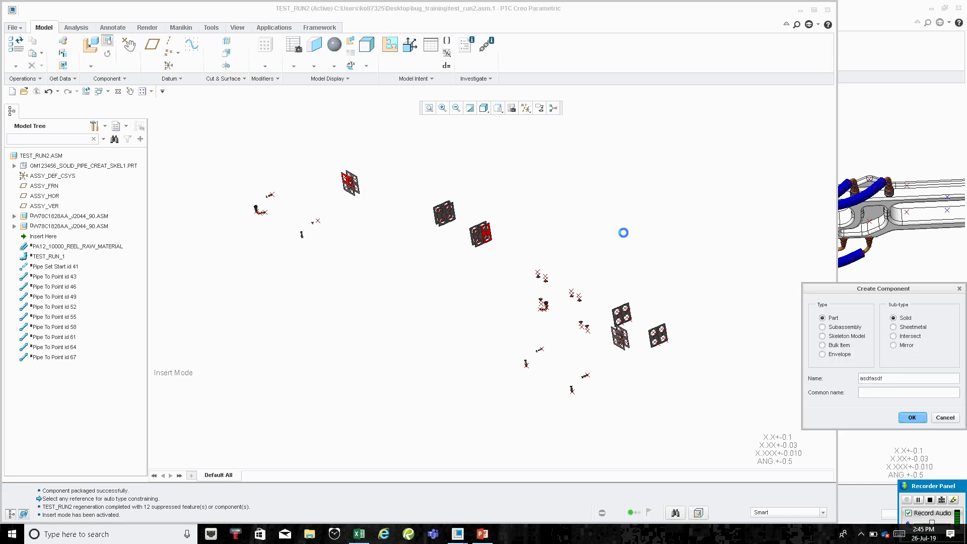
{"action": "middle_click", "coordinate": [506, 215]}
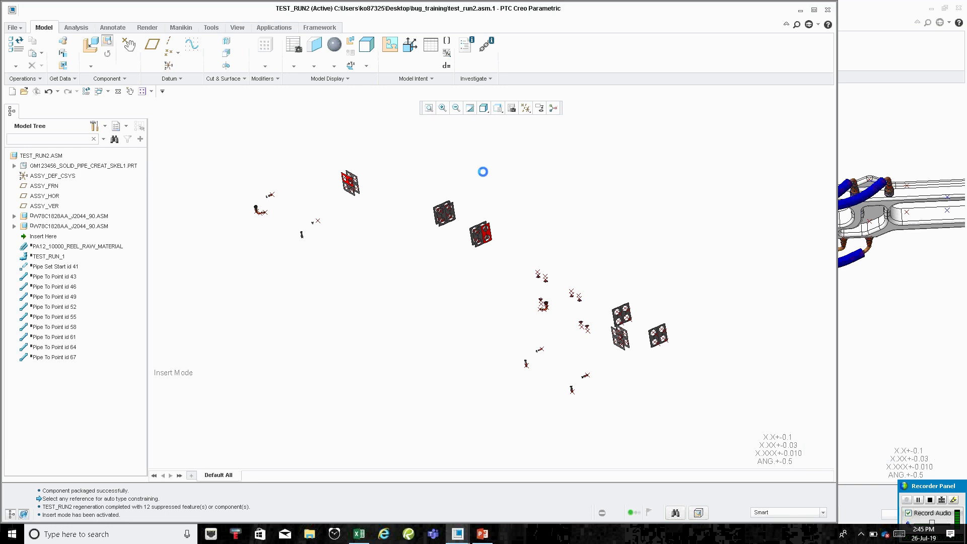
{"action": "right_click", "coordinate": [528, 300]}
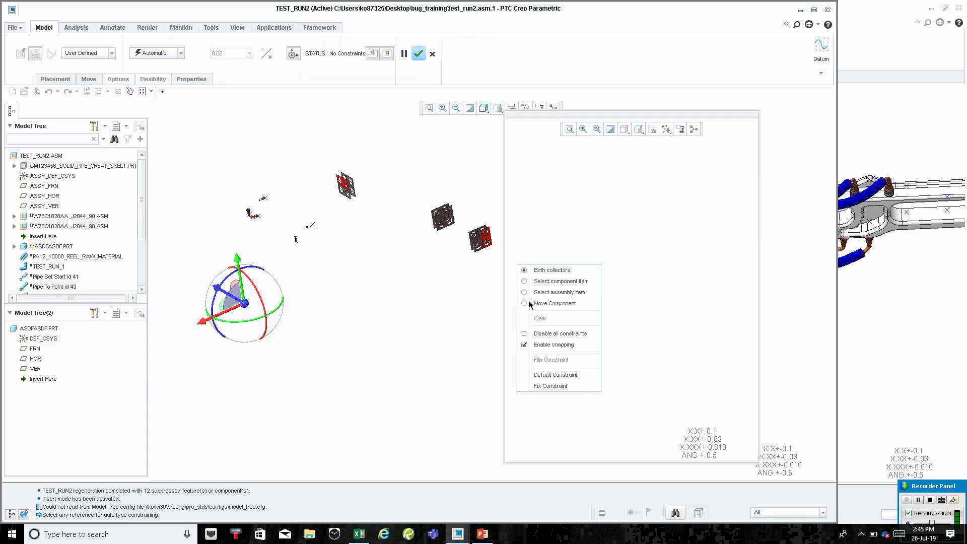
{"action": "left_click", "coordinate": [540, 371]}
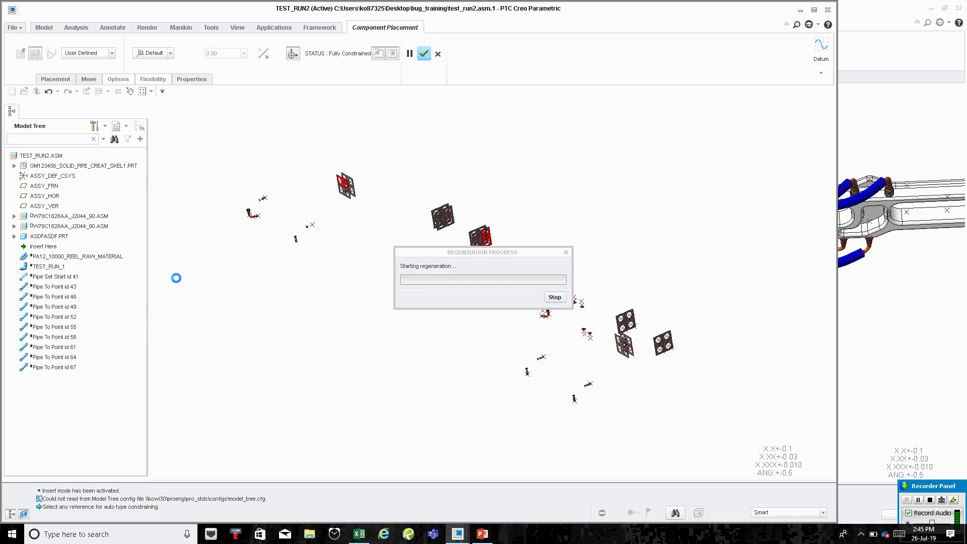
Activate the ASDFASDF part for editing within TEST_RUN2.
{"action": "right_click", "coordinate": [99, 237]}
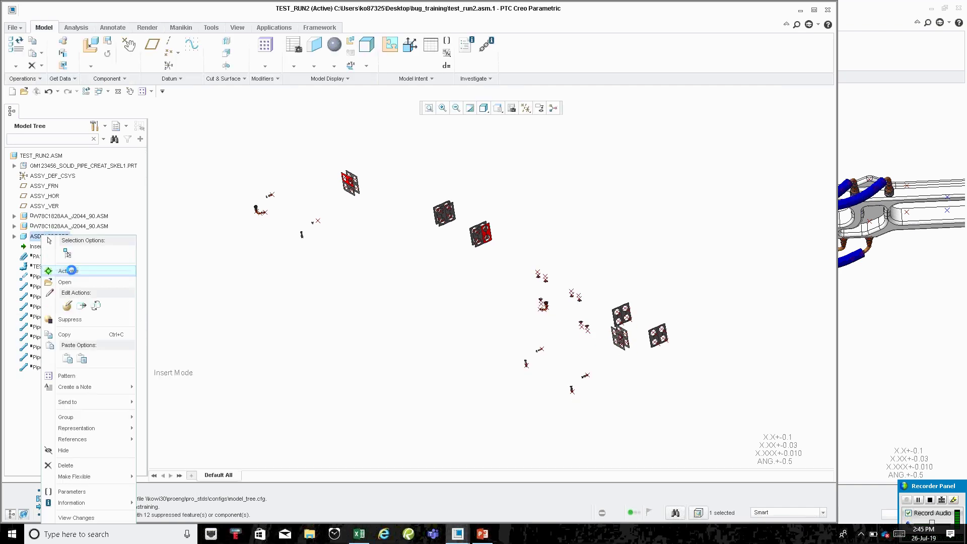
{"action": "left_click", "coordinate": [123, 285]}
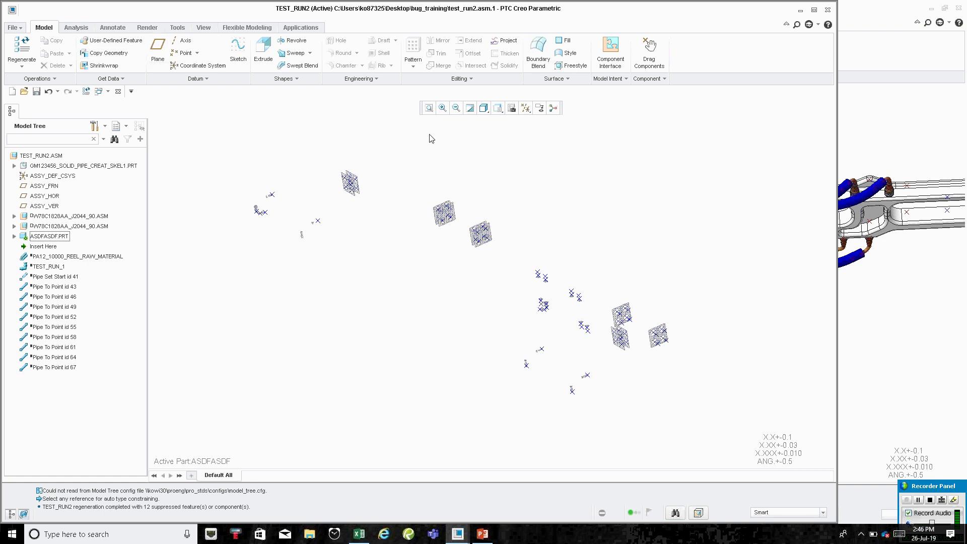
{"action": "middle_click_drag", "start_coordinate": [428, 136], "coordinate": [447, 164], "text": "shift"}
Start a Style feature in the active part and draw a short two-point free curve from the datum point on the elbow fitting's horizontal leg.
{"action": "left_click", "coordinate": [569, 53]}
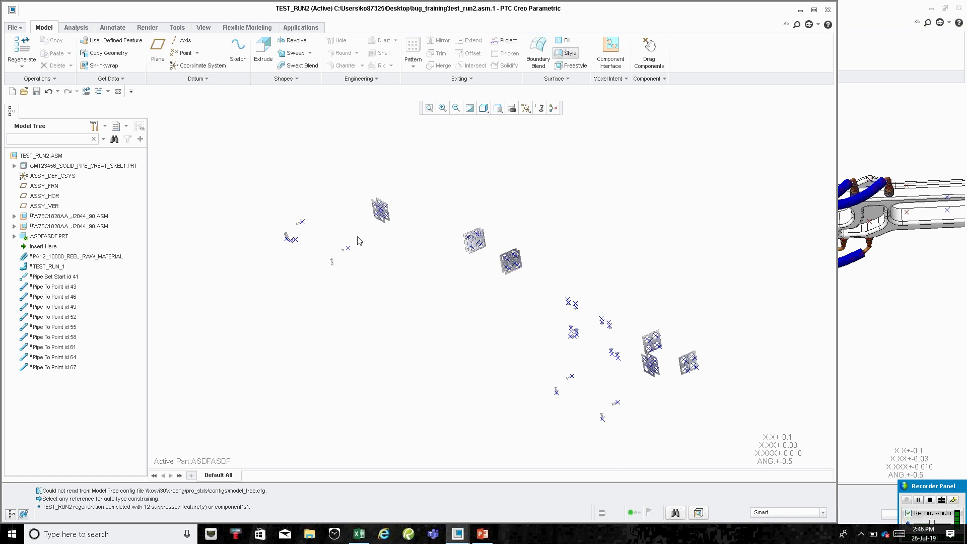
{"action": "scroll", "coordinate": [284, 246], "scroll_direction": "up", "scroll_amount": 4}
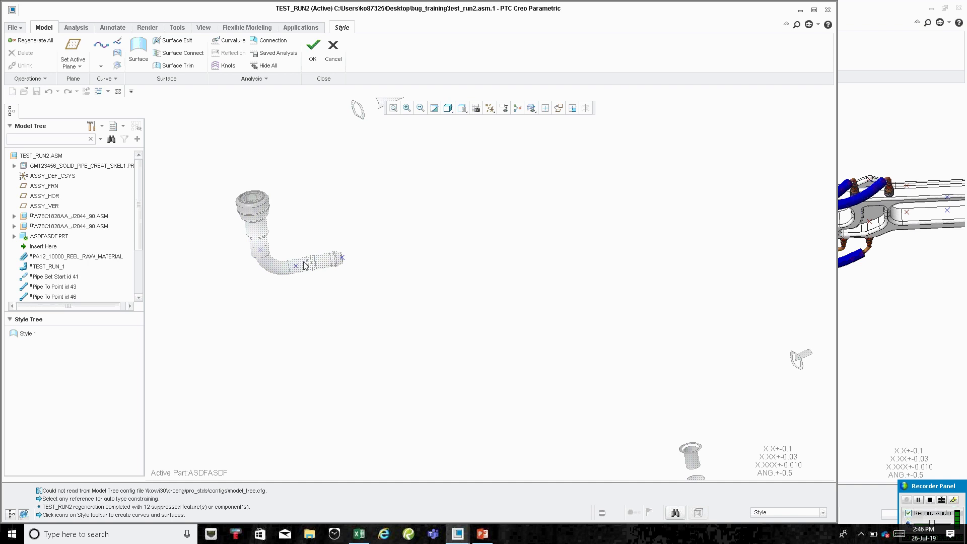
{"action": "left_click", "coordinate": [101, 46]}
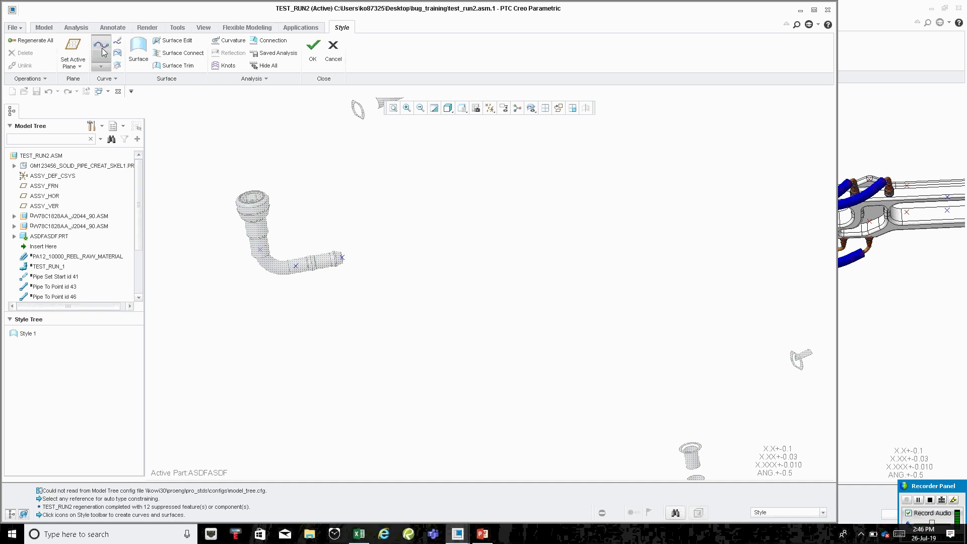
{"action": "left_click", "coordinate": [299, 261]}
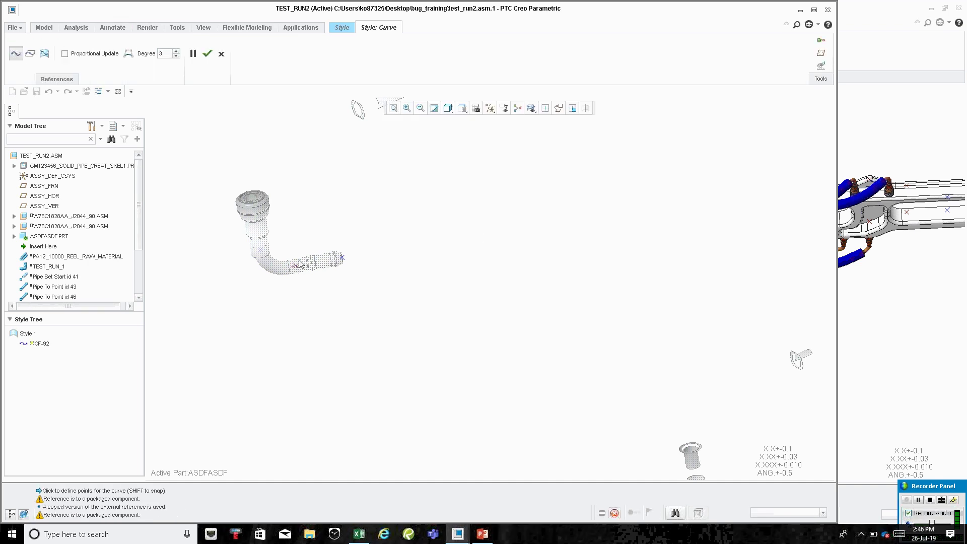
{"action": "left_click", "coordinate": [305, 253]}
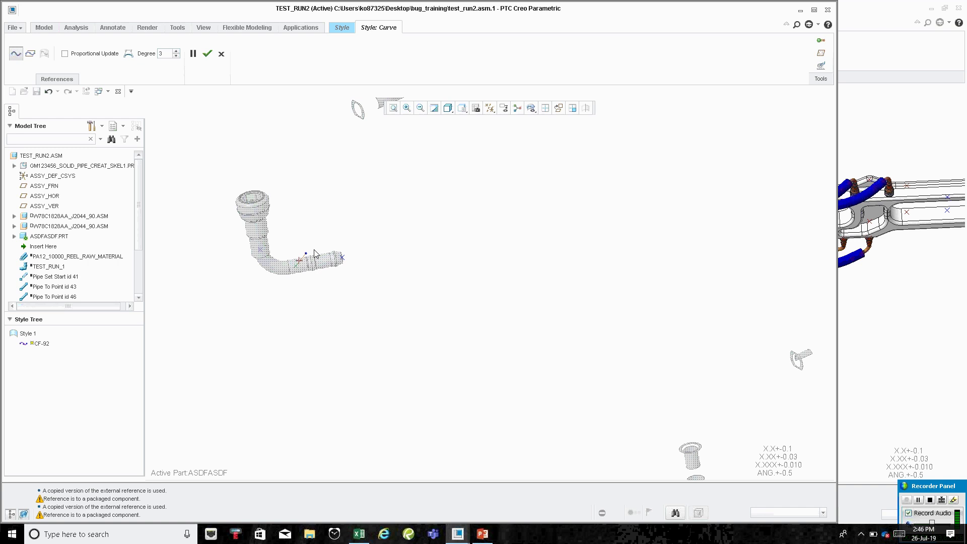
{"action": "scroll", "coordinate": [320, 240], "scroll_direction": "up", "scroll_amount": 3}
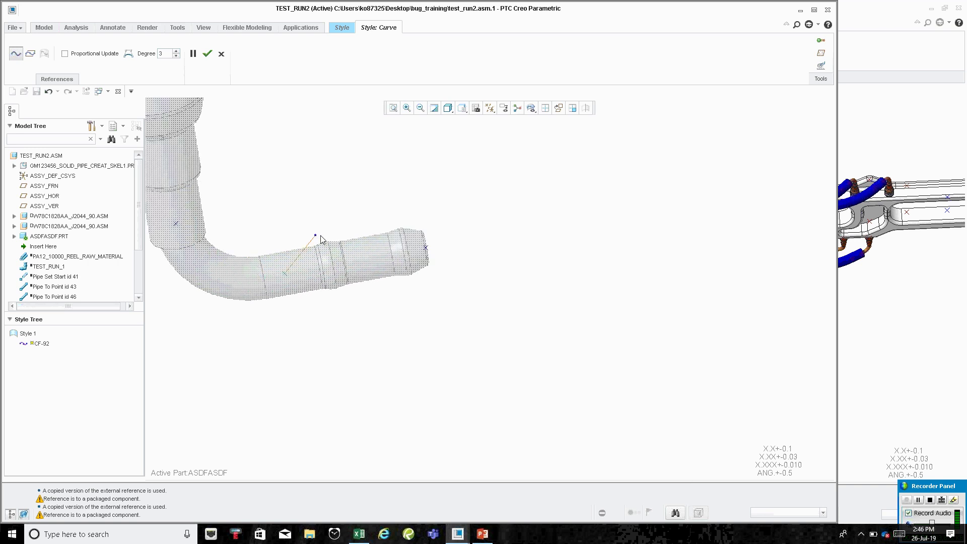
{"action": "middle_click", "coordinate": [325, 232]}
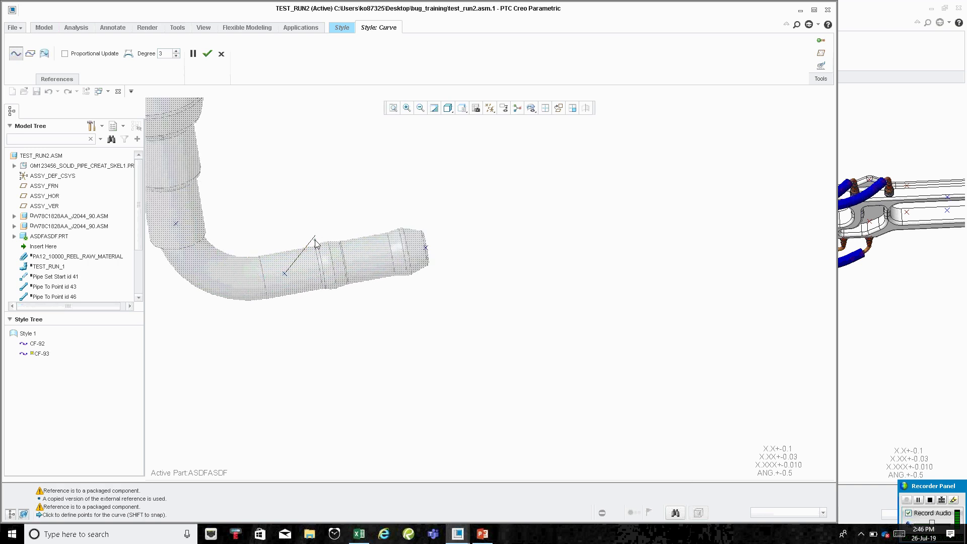
{"action": "middle_click", "coordinate": [312, 243]}
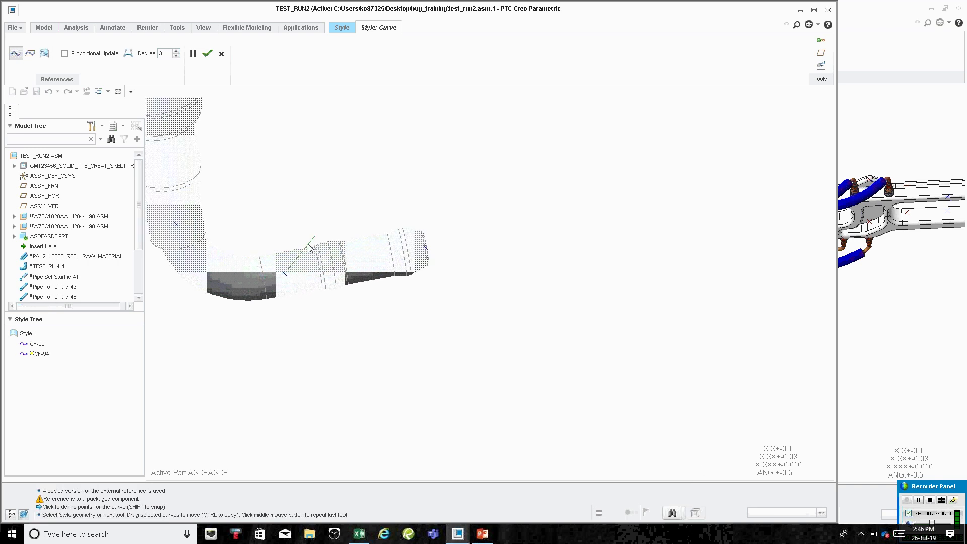
Edit the short Style curve and stretch its free endpoint from the first elbow fitting towards the elbow fitting at the far end of the assembly.
{"action": "left_click", "coordinate": [316, 232]}
{"action": "left_click_drag", "start_coordinate": [317, 232], "coordinate": [393, 204]}
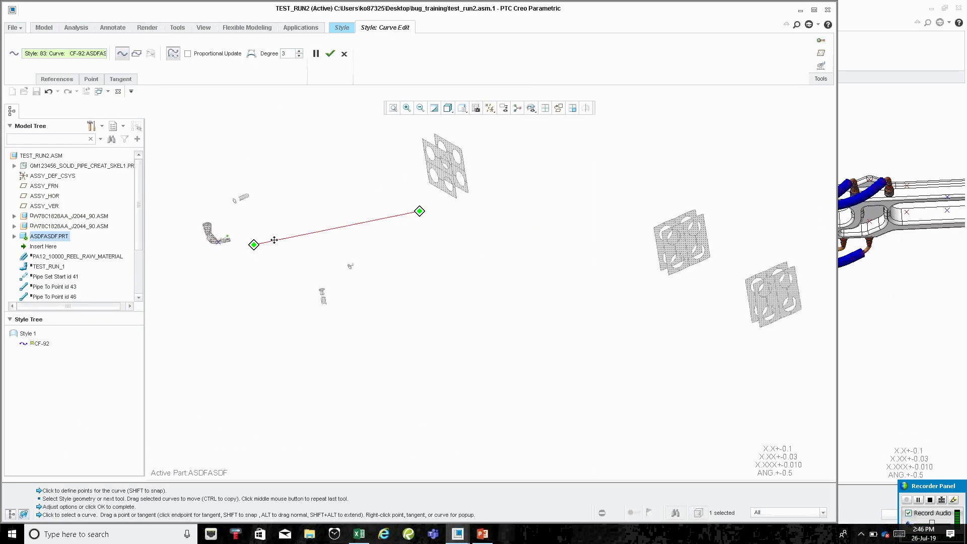
{"action": "middle_click_drag", "start_coordinate": [277, 244], "coordinate": [436, 248]}
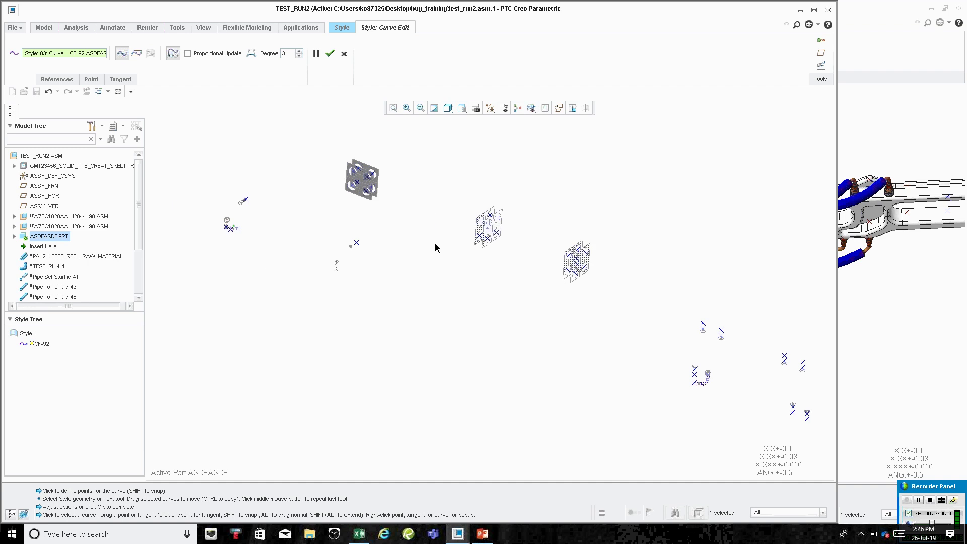
{"action": "left_click", "coordinate": [231, 228]}
{"action": "left_click", "coordinate": [716, 372]}
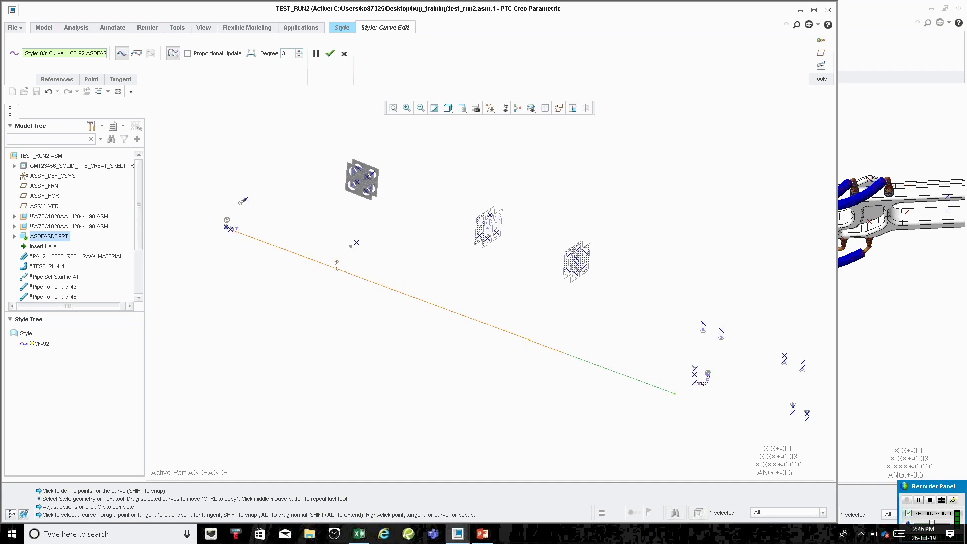